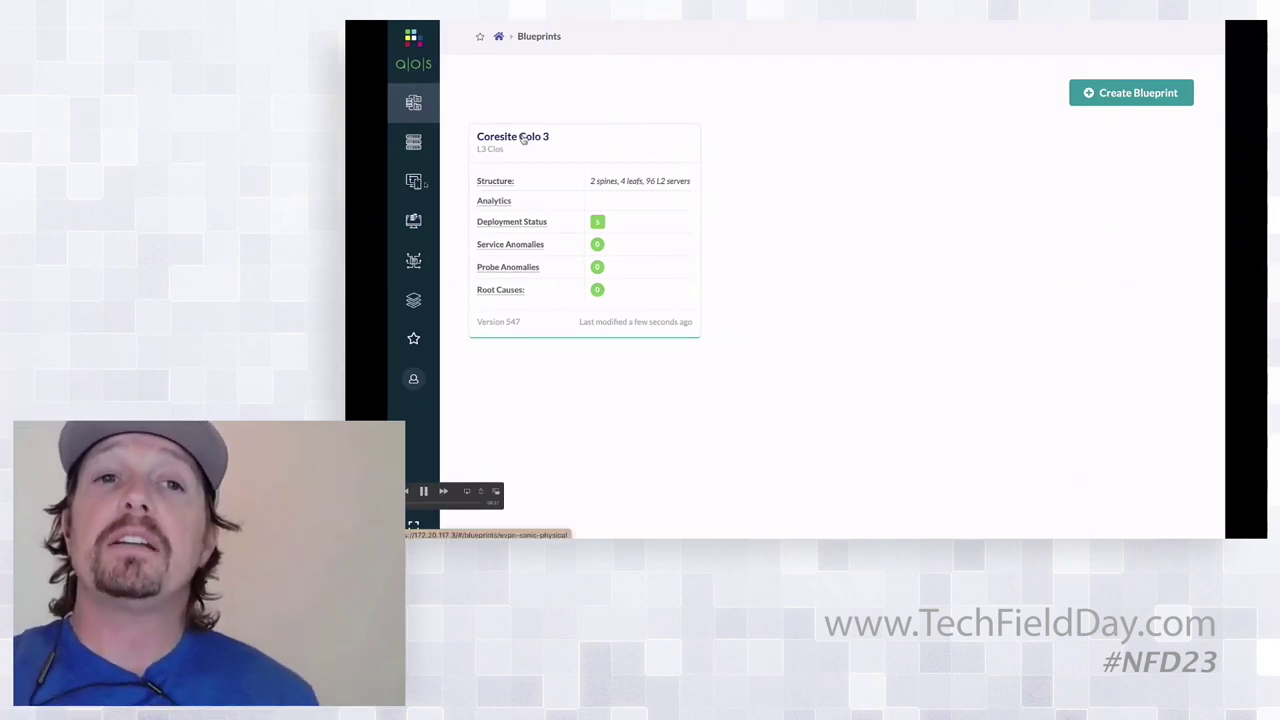
- Open the Coresite Colo 3 blueprint's staged Full physical topology
left_click(522, 139)
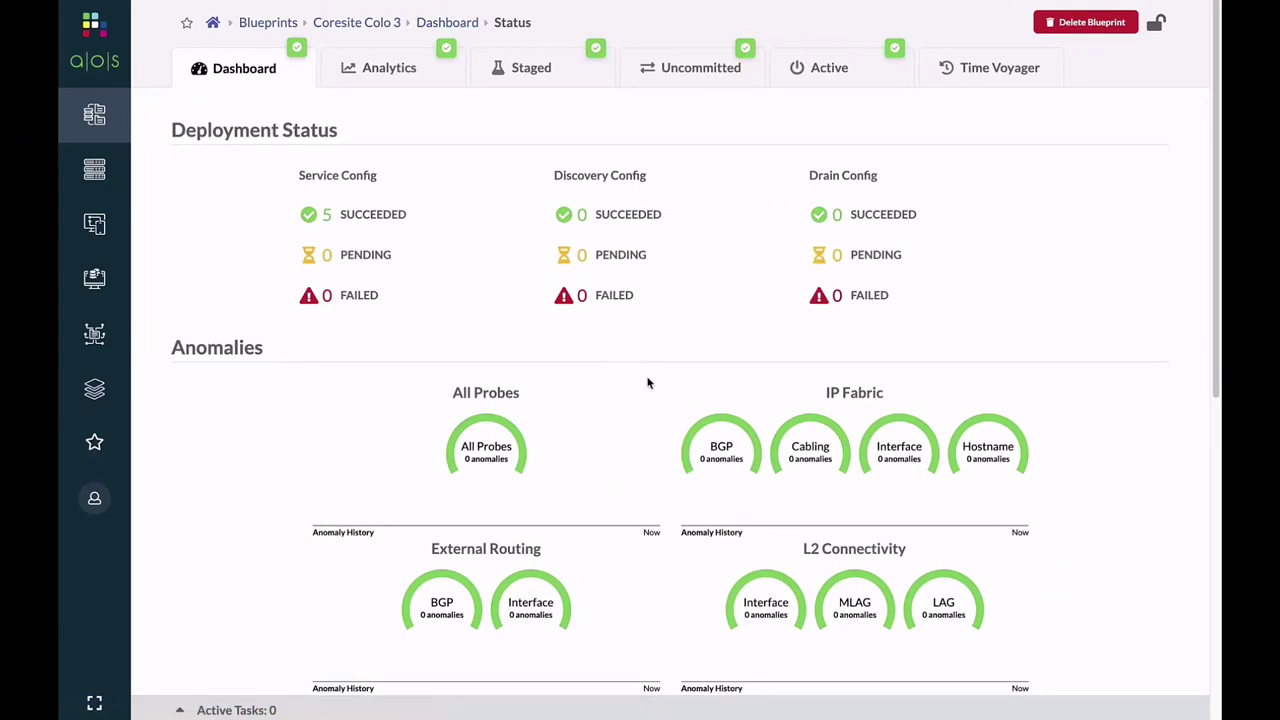
left_click(508, 87)
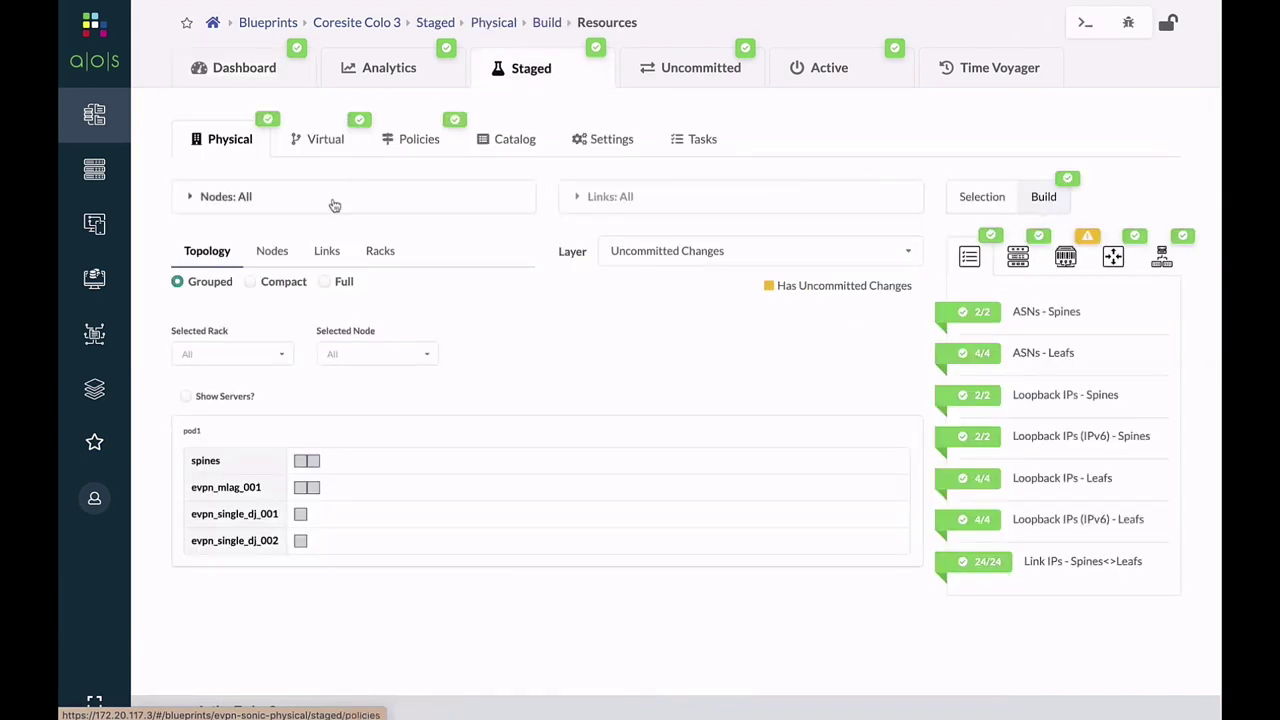
left_click(326, 283)
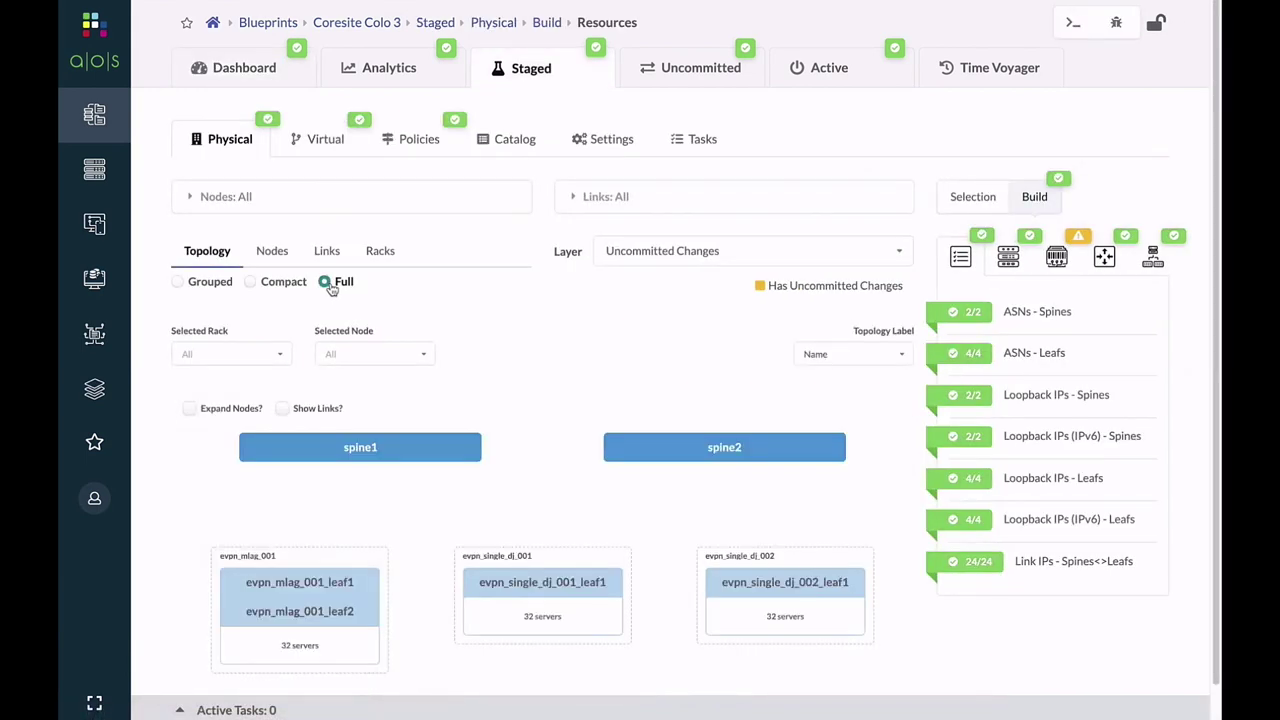
scroll(352, 436, "down", 1)
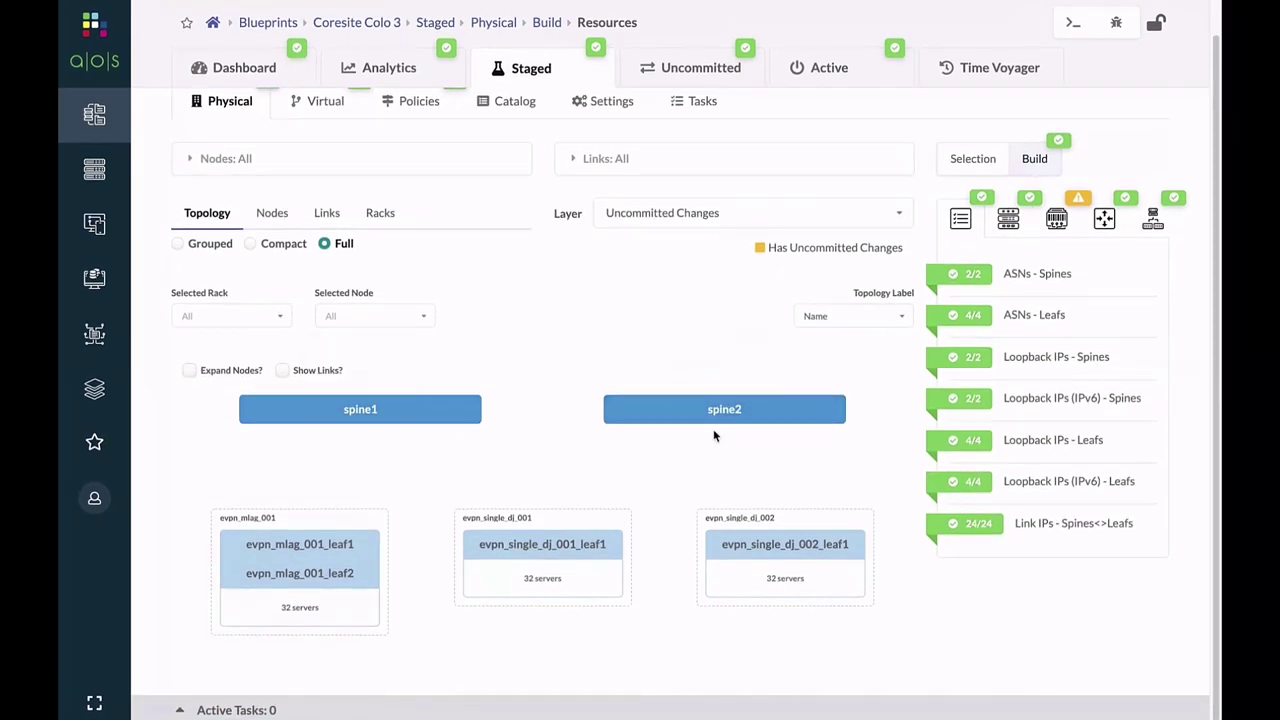
- Focus on rack evpn_mlag_001 with links hidden and open evpn_mlag_001_leaf1's details
left_click(329, 552)
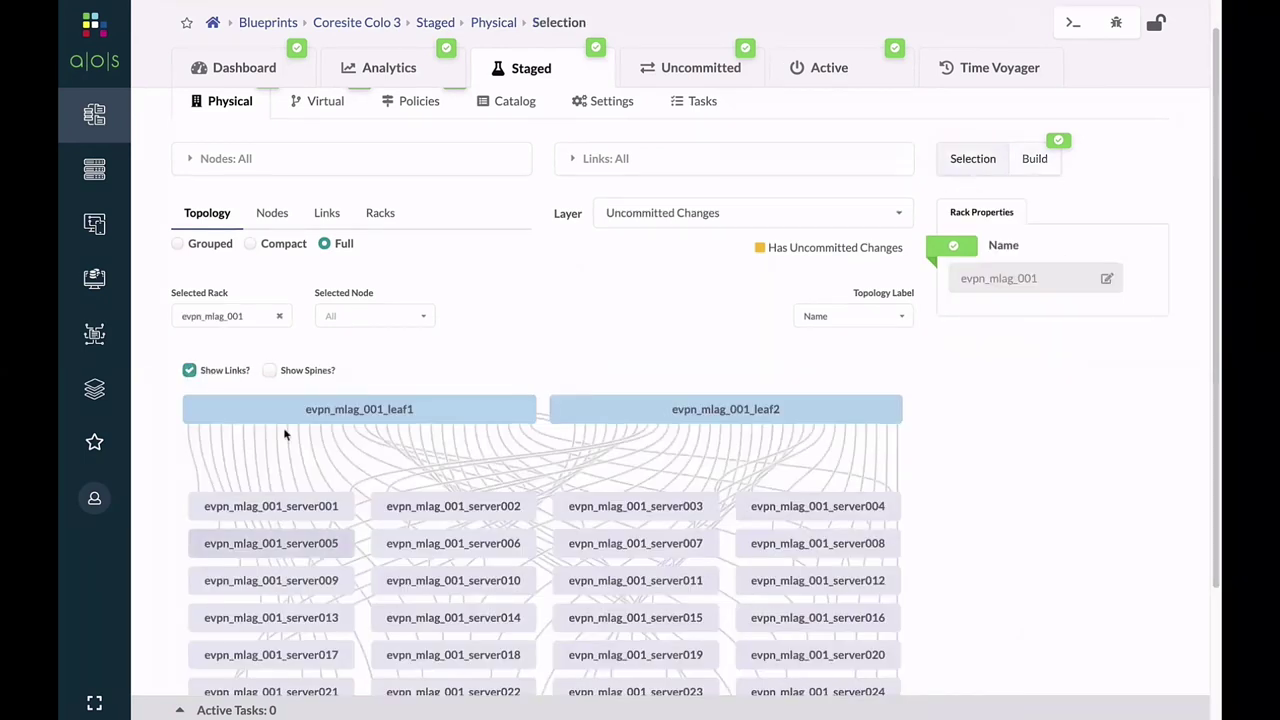
left_click(190, 370)
scroll(249, 480, "down", 1)
scroll(249, 480, "down", 3)
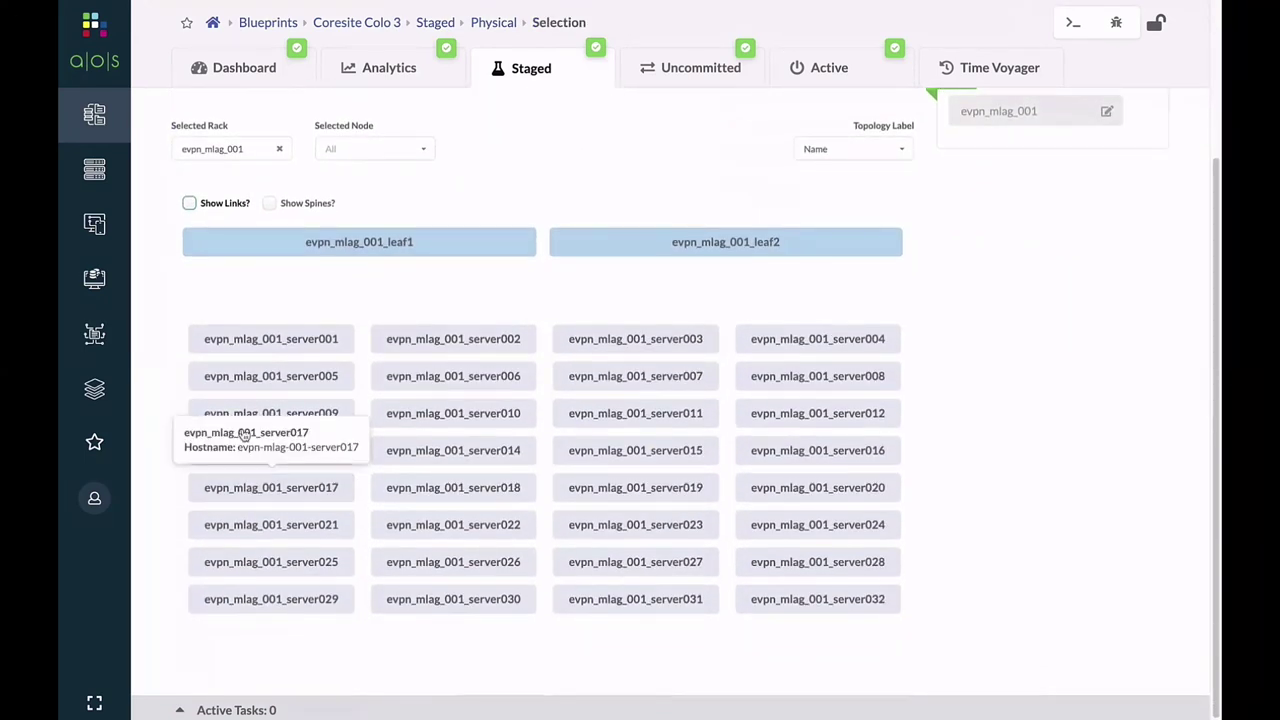
left_click(387, 249)
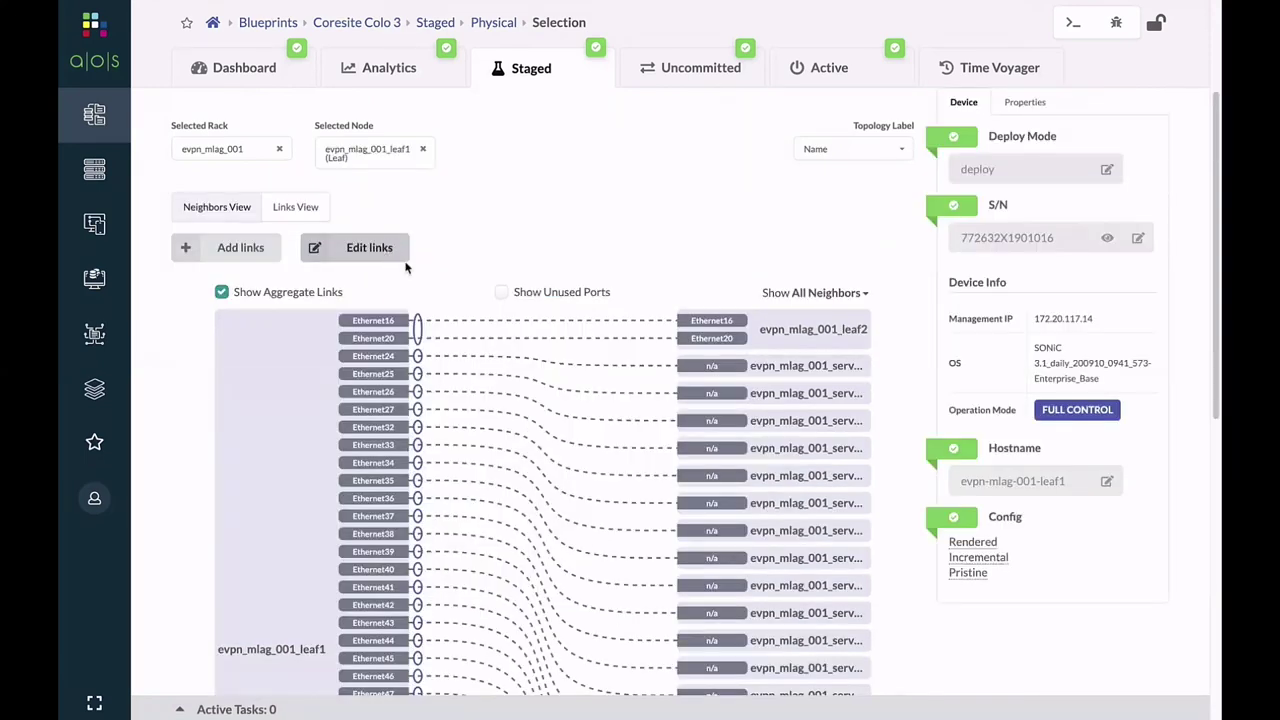
- Preview evpn_mlag_001_leaf1's device profile and status, then close the preview
left_click(1105, 242)
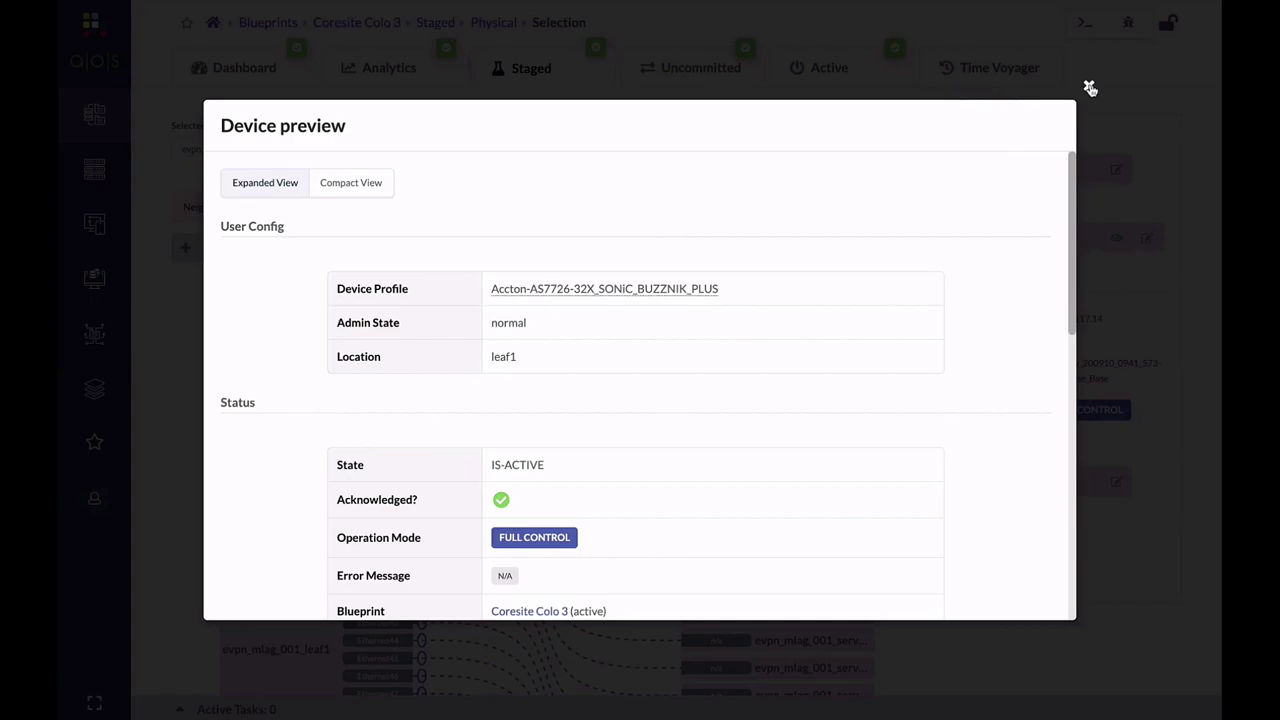
left_click(1089, 86)
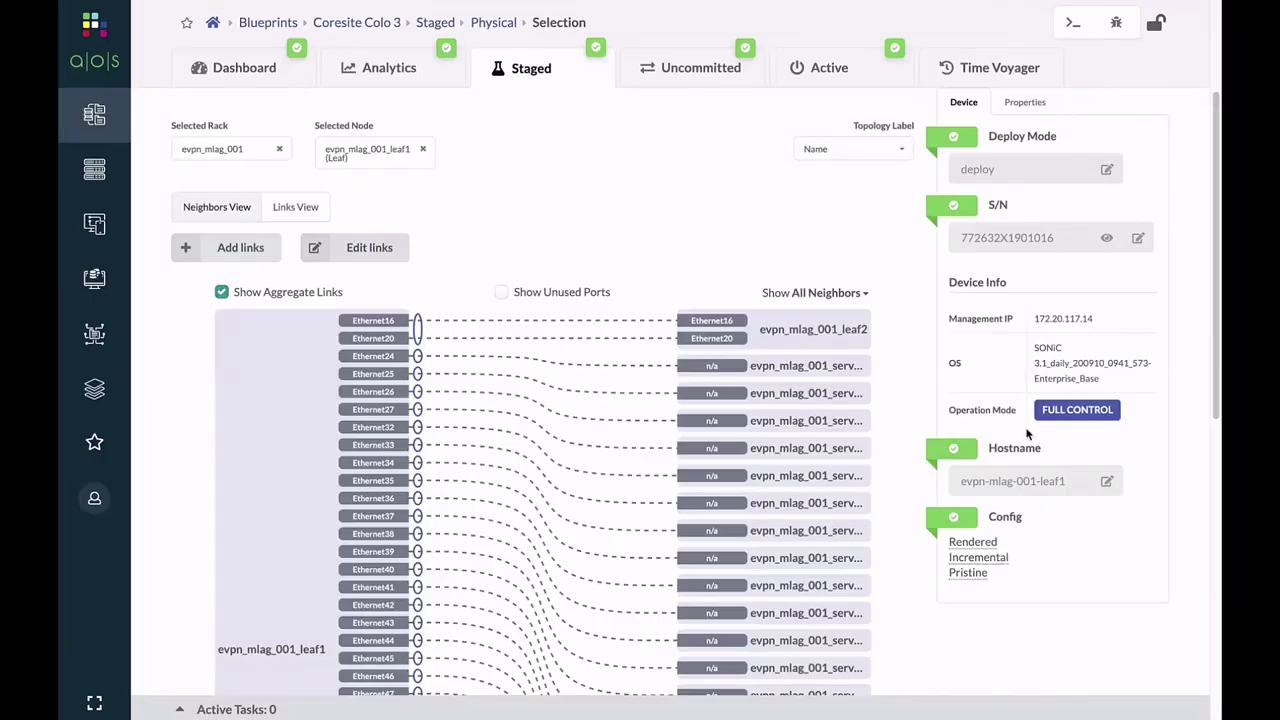
left_click(975, 542)
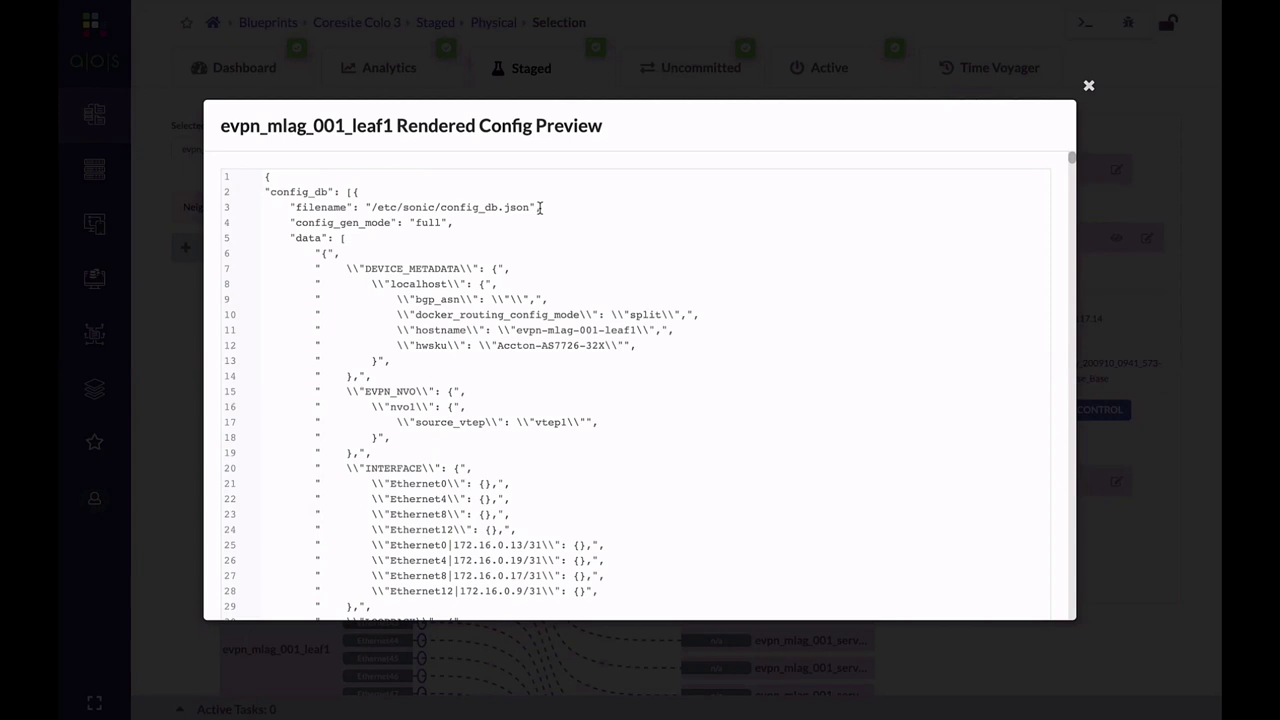
key("ctrl+f")
type("VRD")
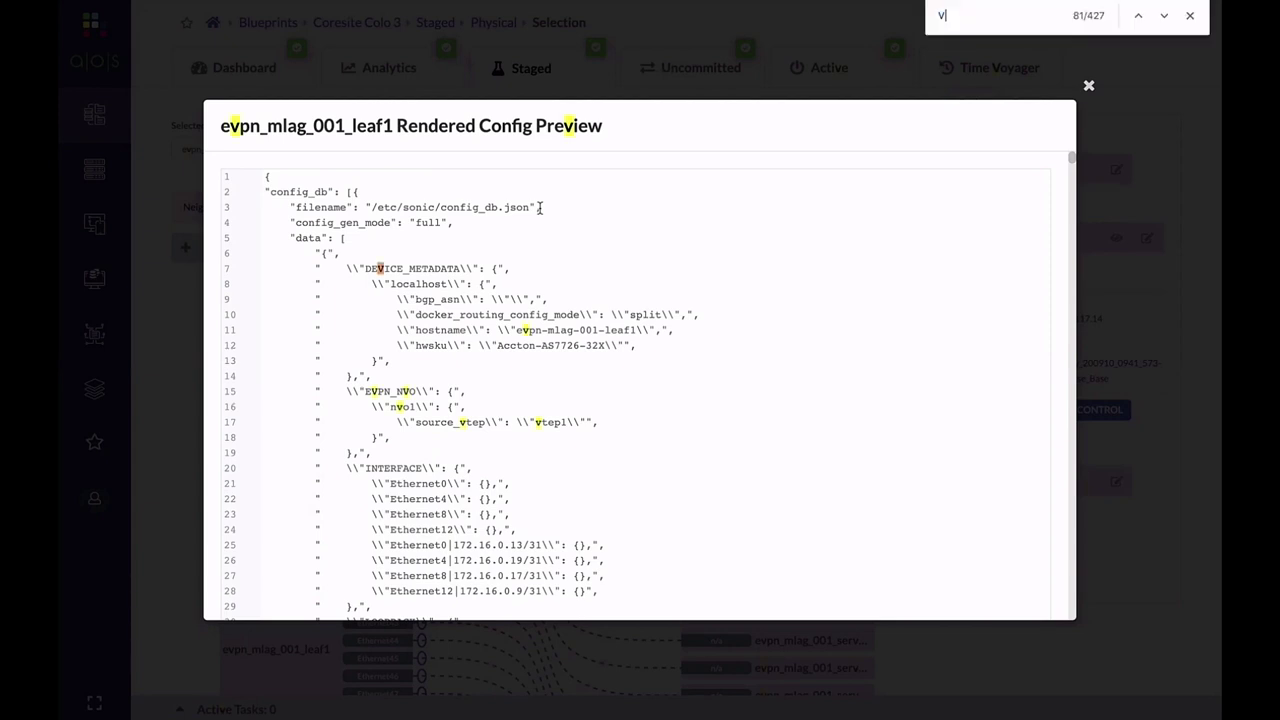
key("BackSpace")
type("F-DEV")
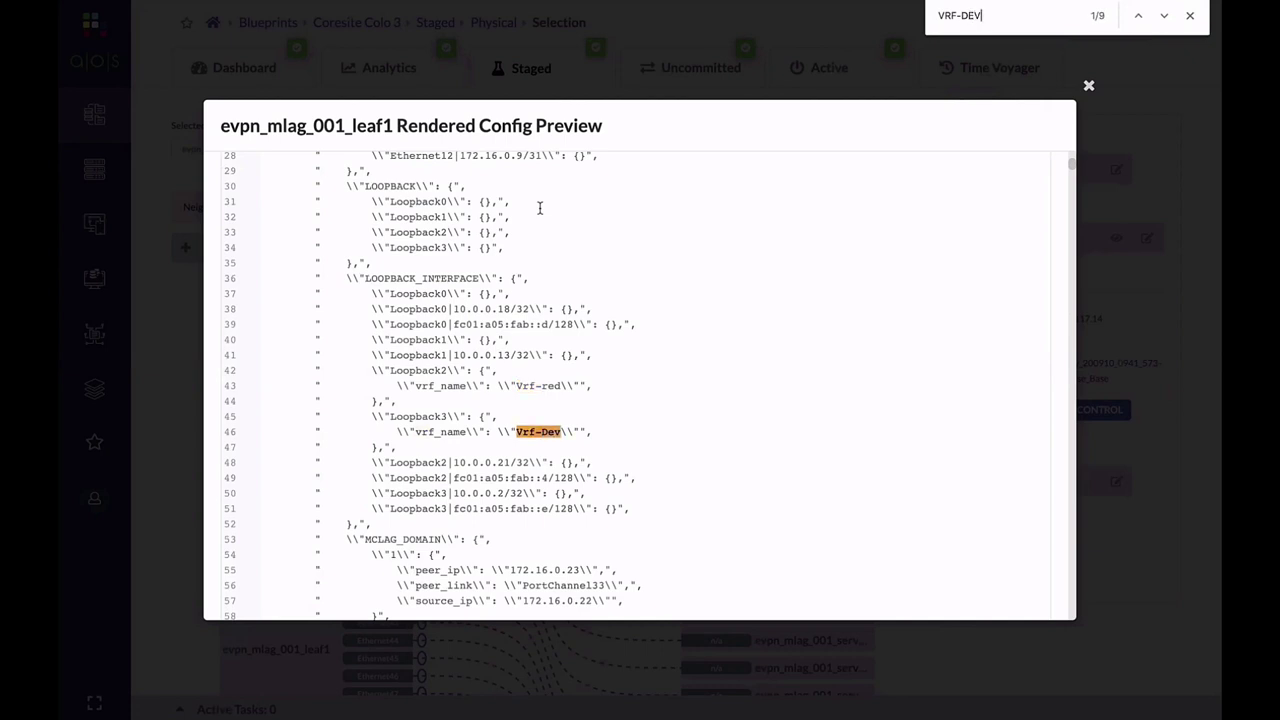
key("Return")
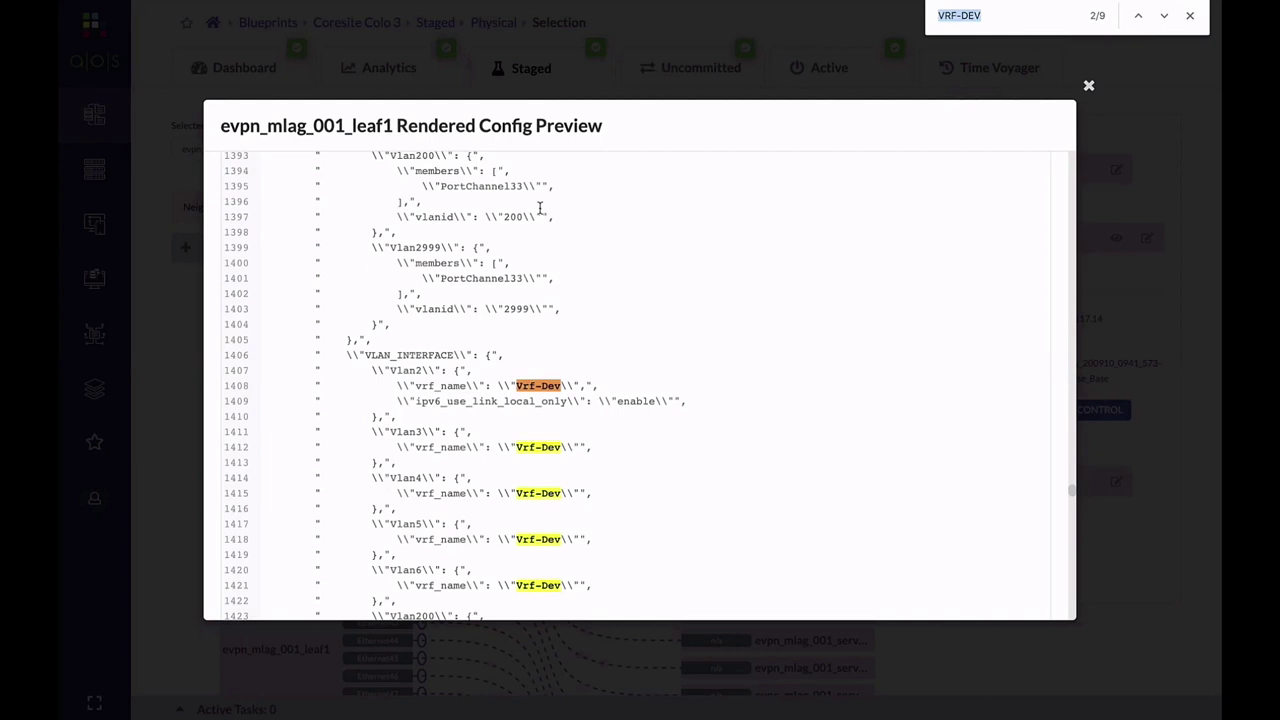
key("Return")
key("Return")
key("Return")
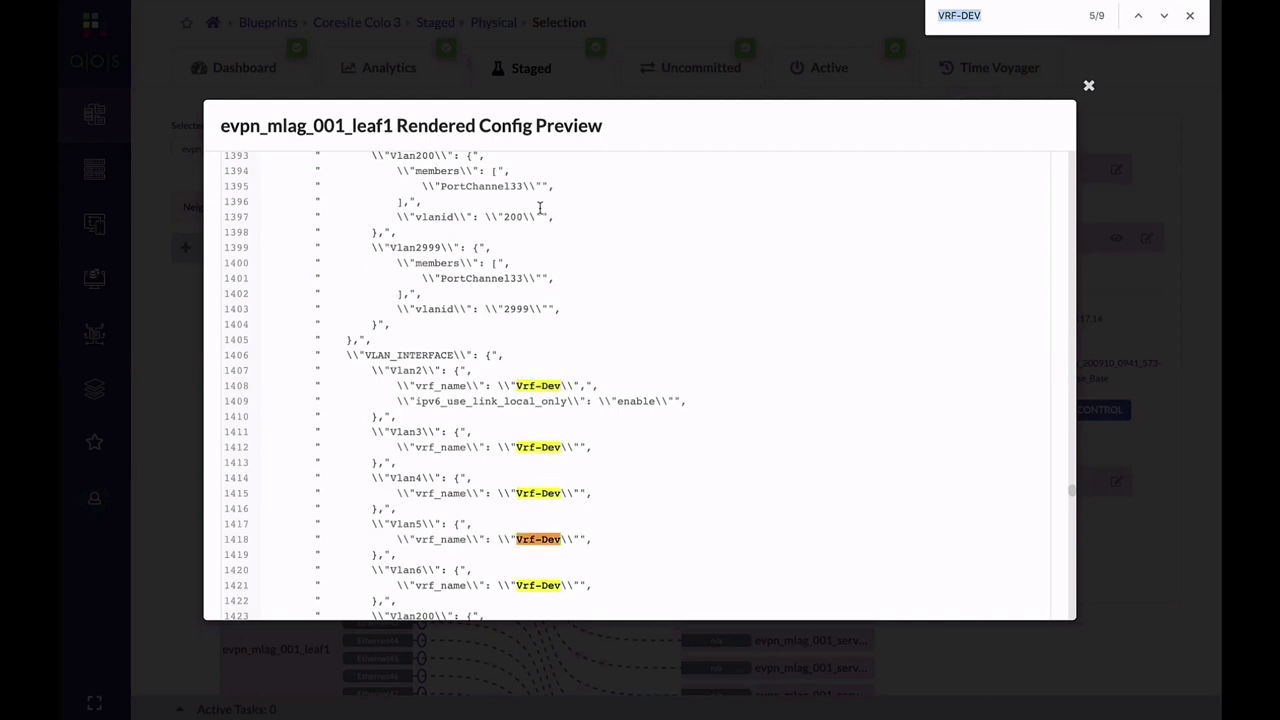
key("Return")
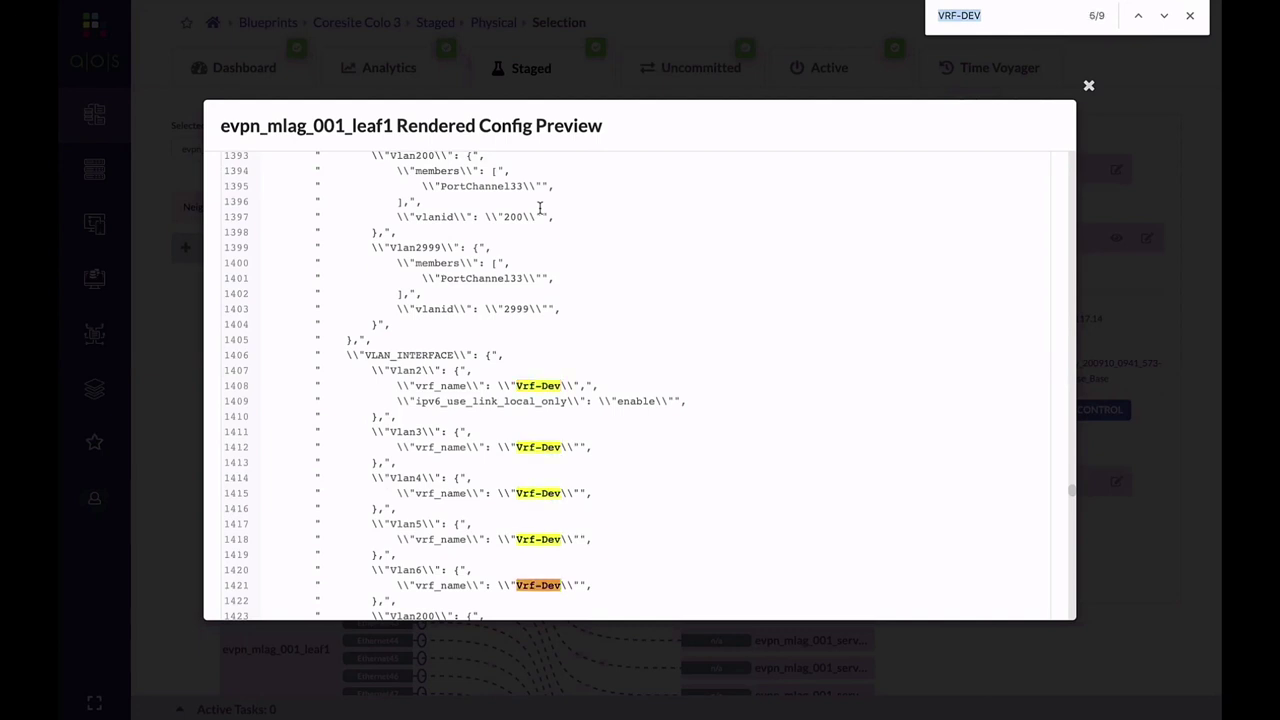
key("Return")
key("Return")
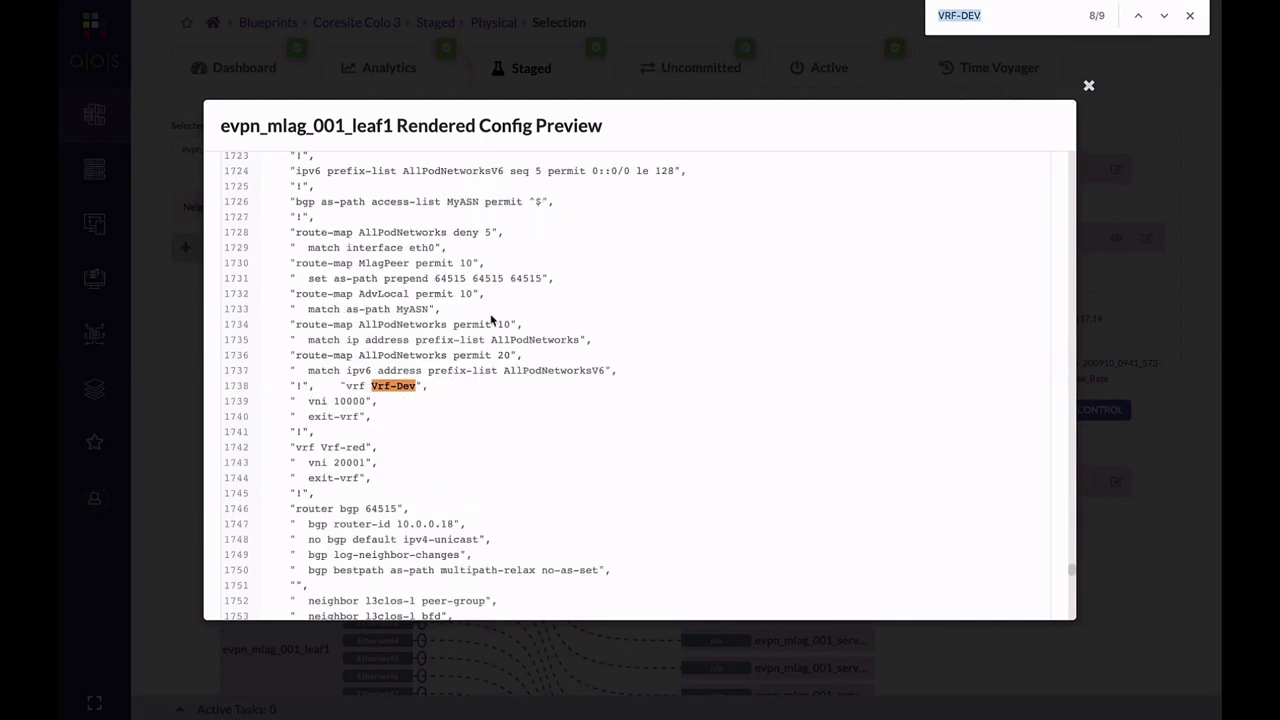
scroll(491, 320, "up", 5)
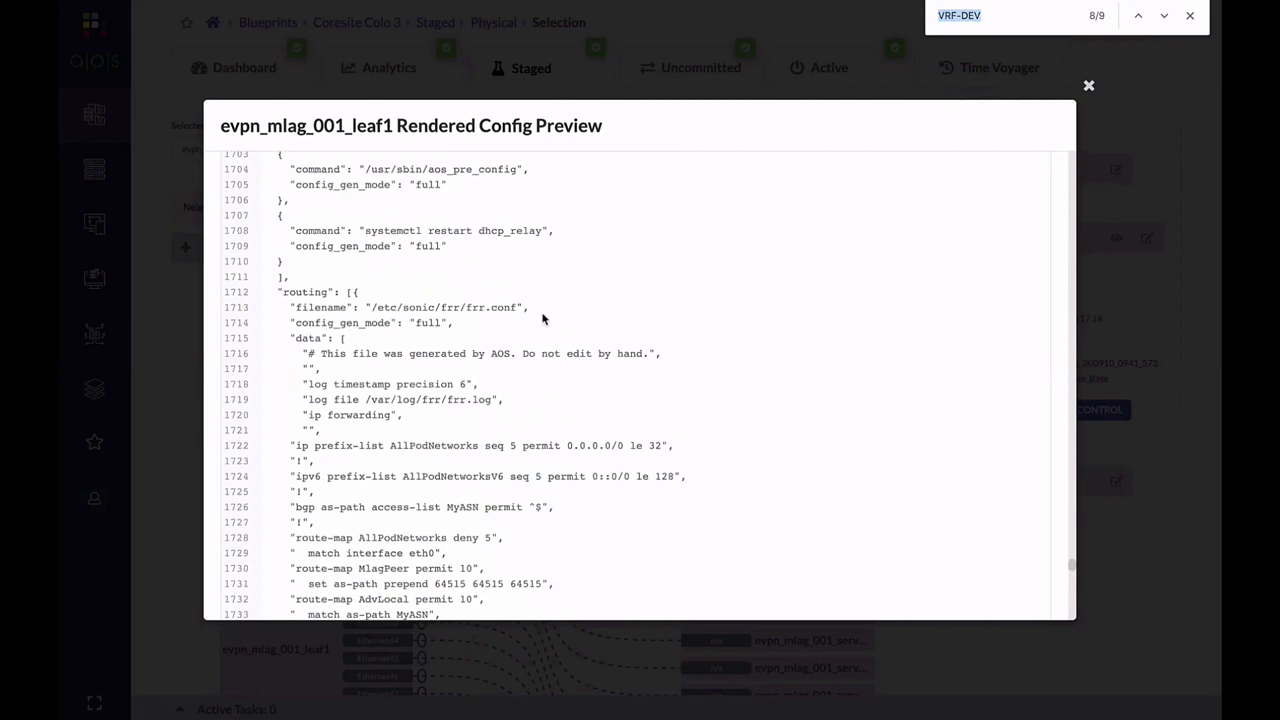
left_click(538, 312)
scroll(527, 420, "down", 3)
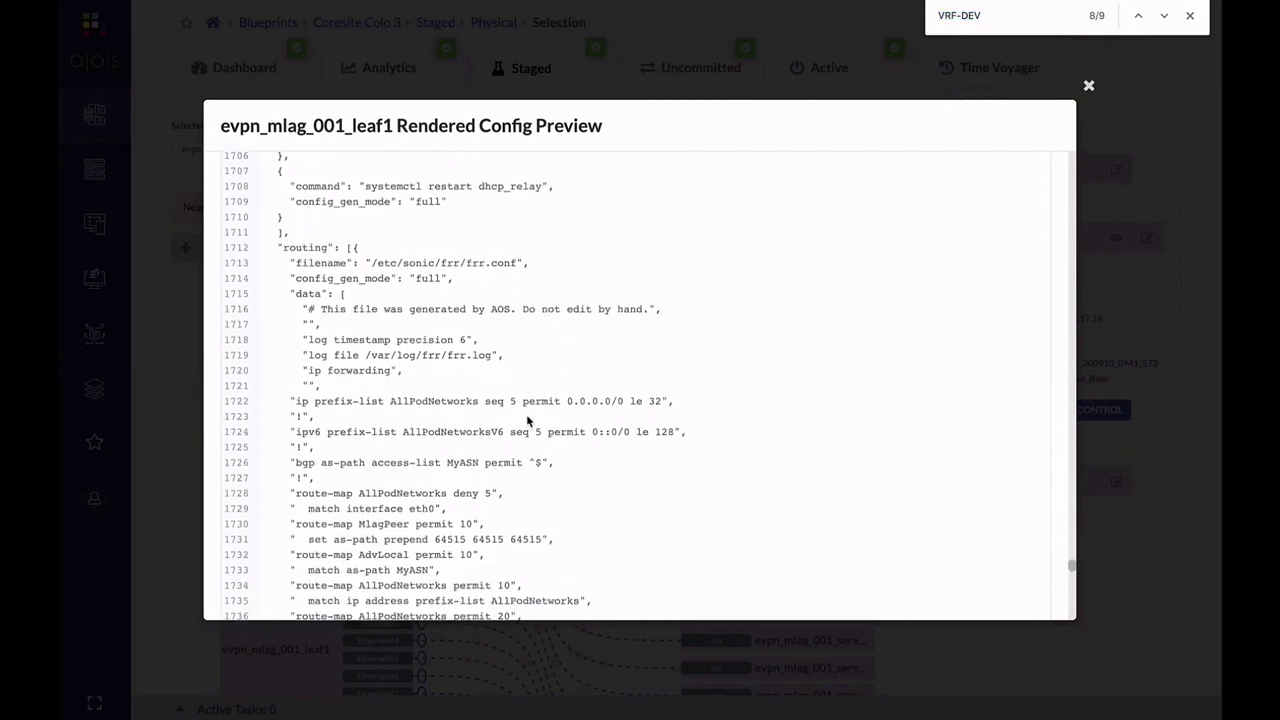
scroll(527, 418, "down", 4)
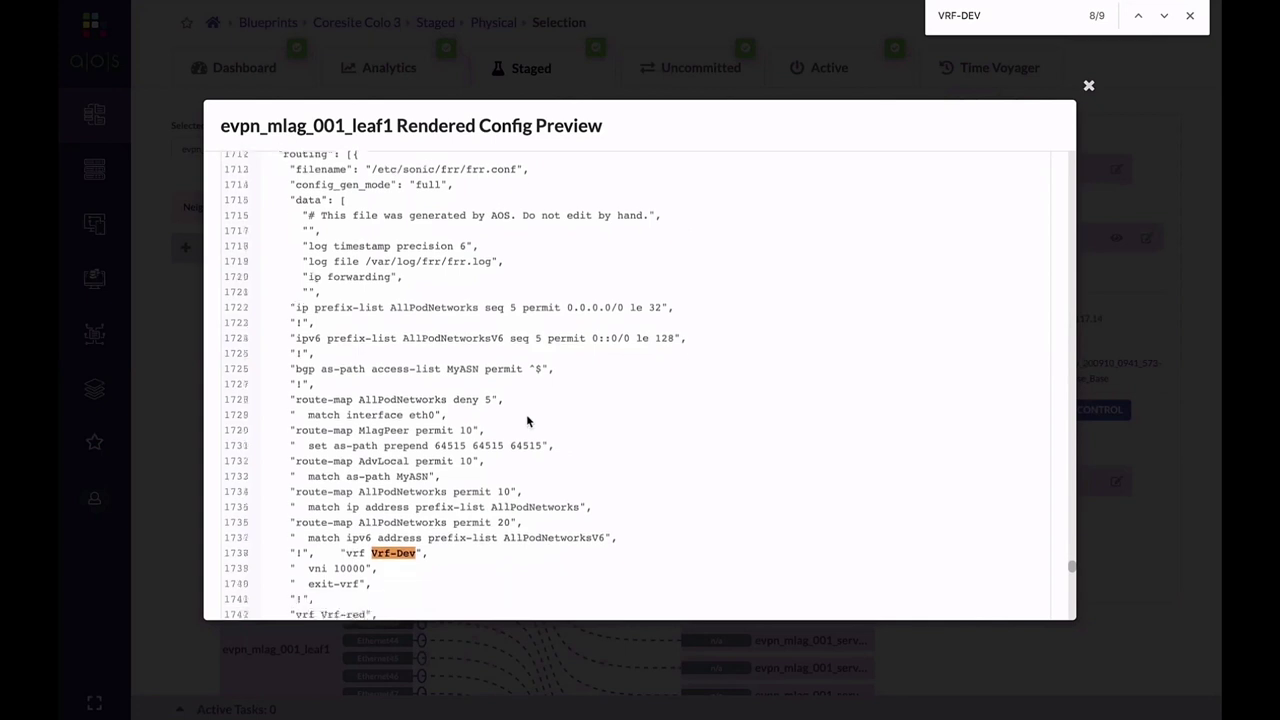
scroll(527, 421, "down", 3)
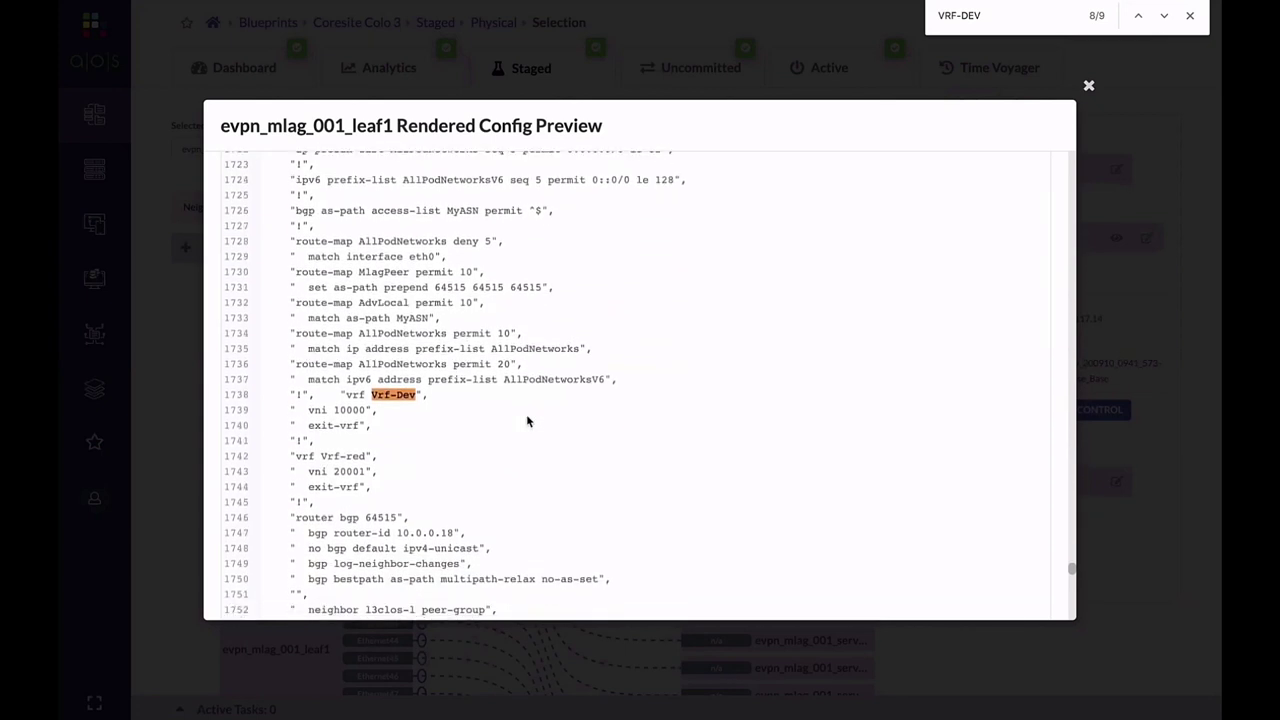
scroll(527, 421, "down", 1)
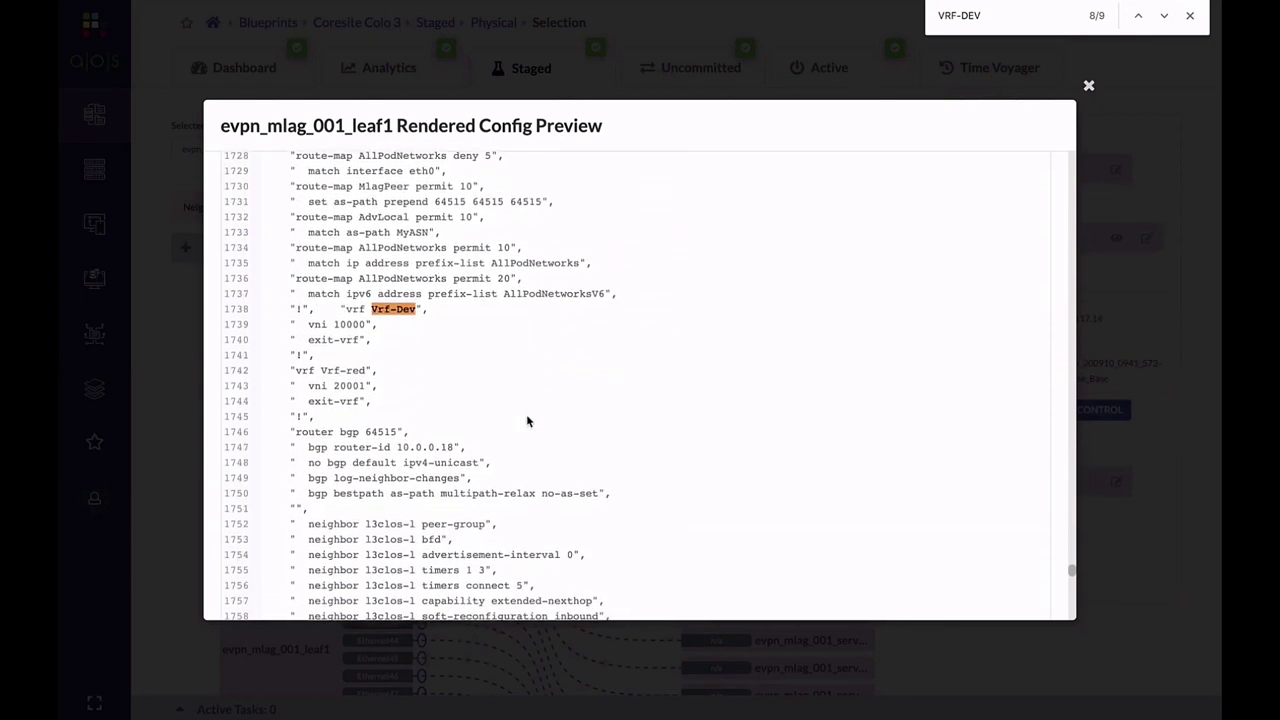
left_click(1090, 86)
- Close the find bar, check the virtual networks, then focus the physical view on rack evpn_single_dj_001
left_click(1191, 17)
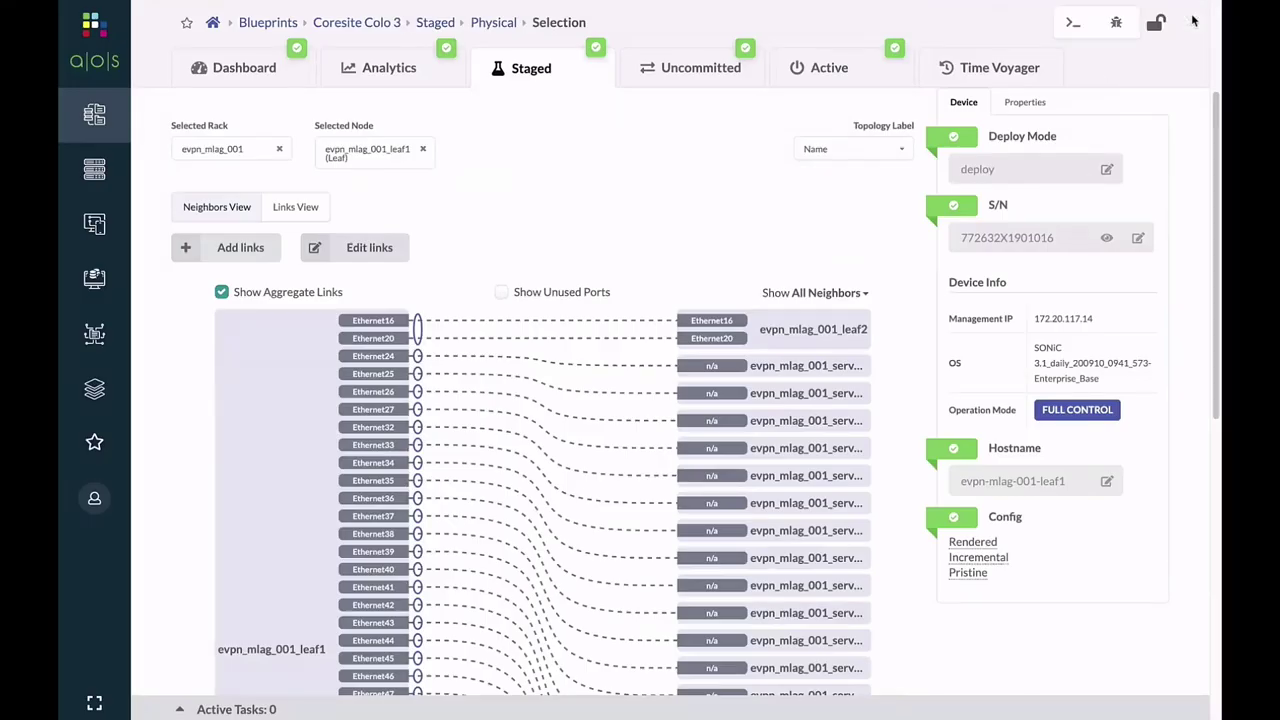
scroll(664, 247, "up", 3)
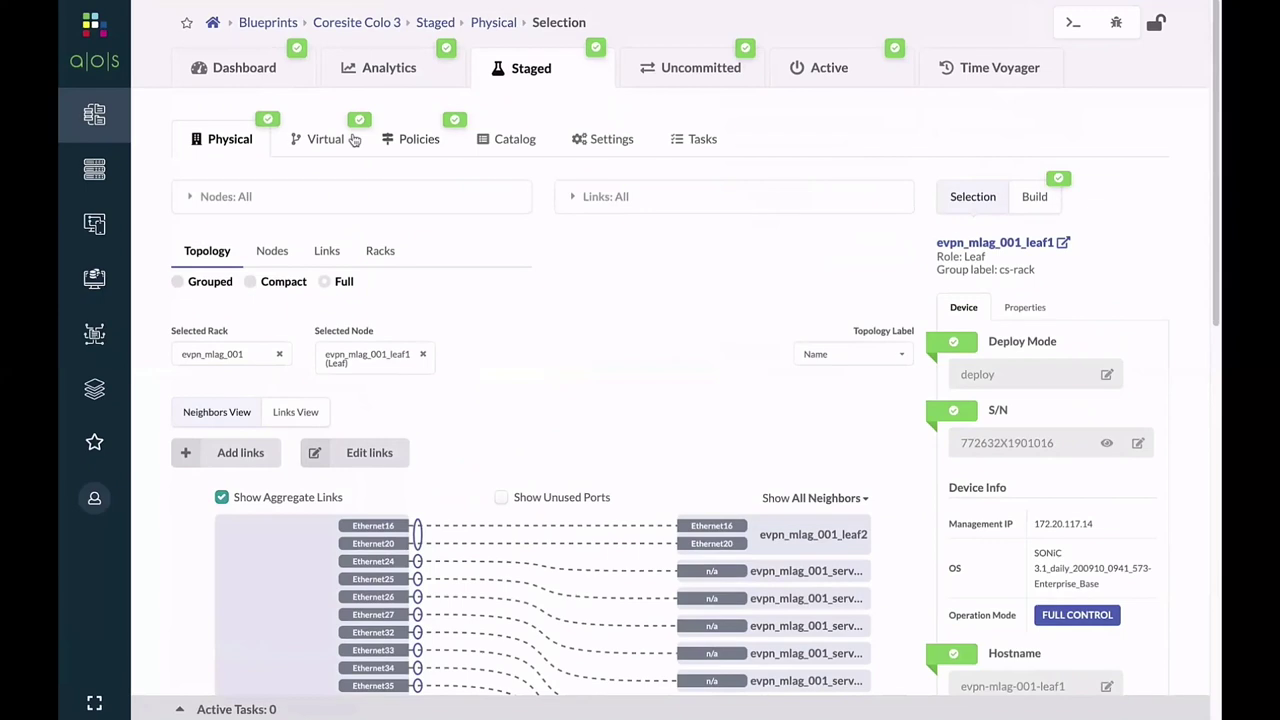
left_click(331, 141)
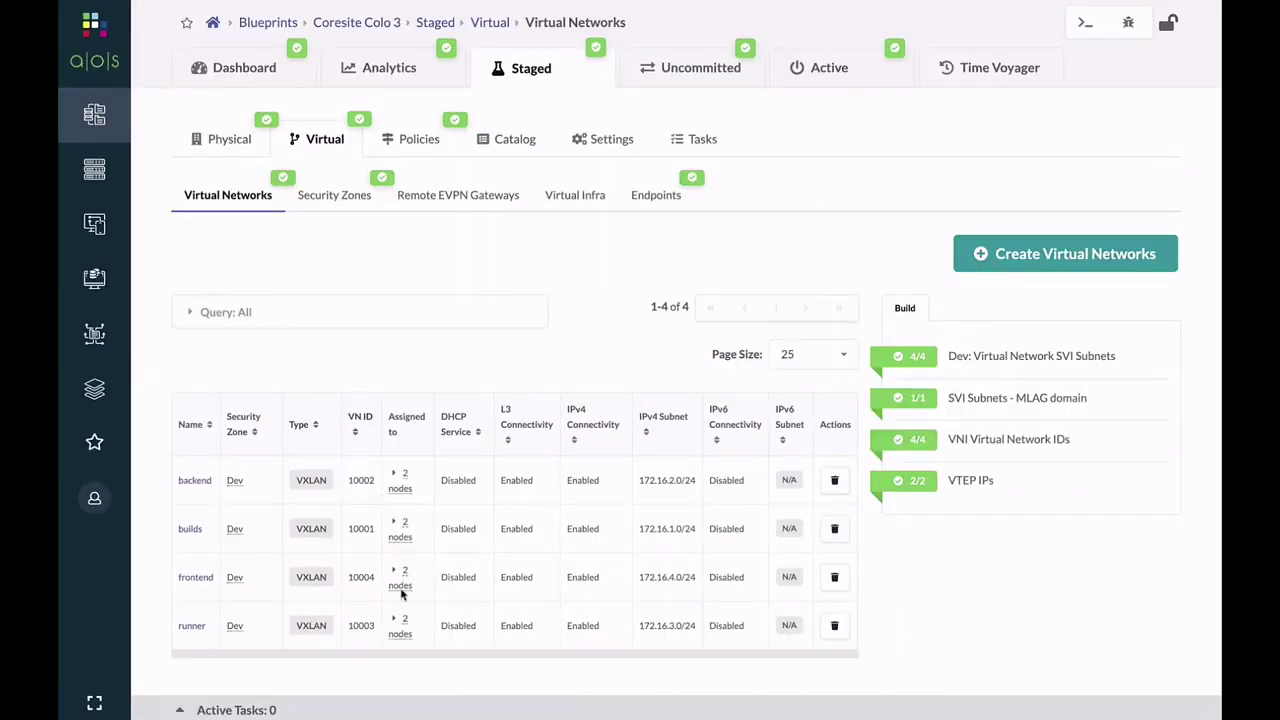
left_click(230, 136)
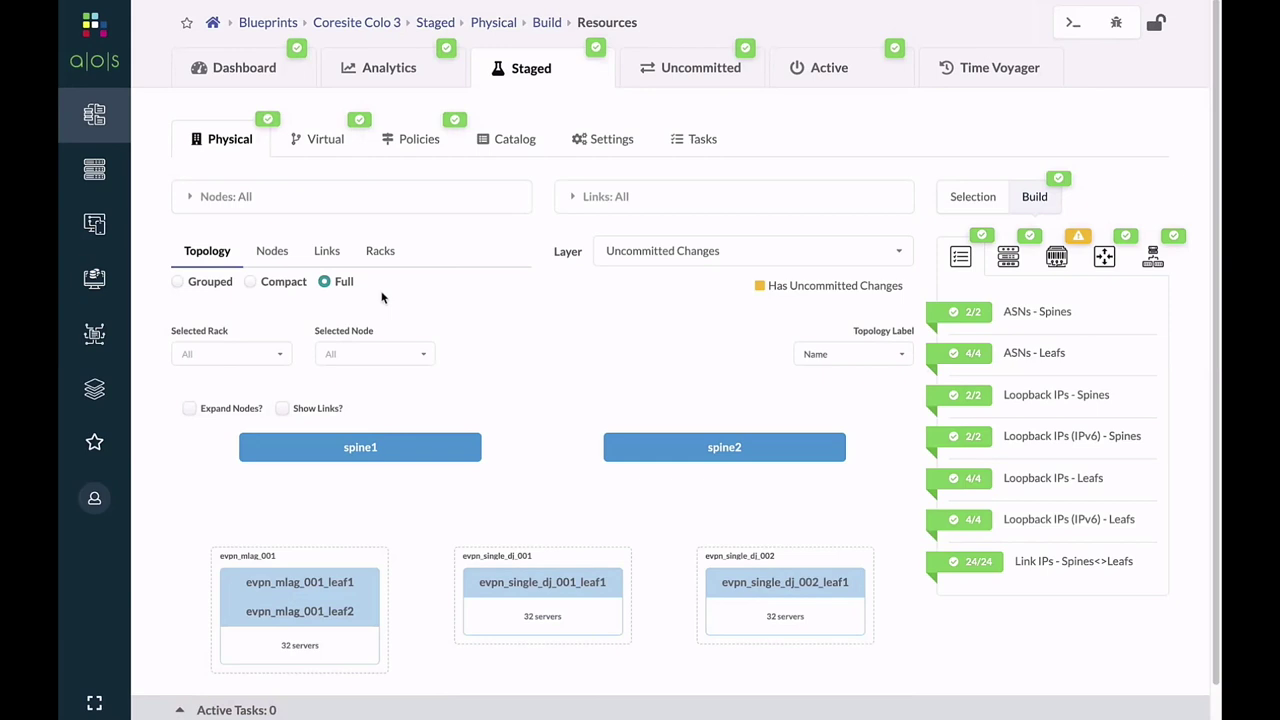
left_click(560, 593)
- Open evpn_single_dj_001_leaf1's details, preview its device, then open its Rendered config
scroll(560, 593, "down", 1)
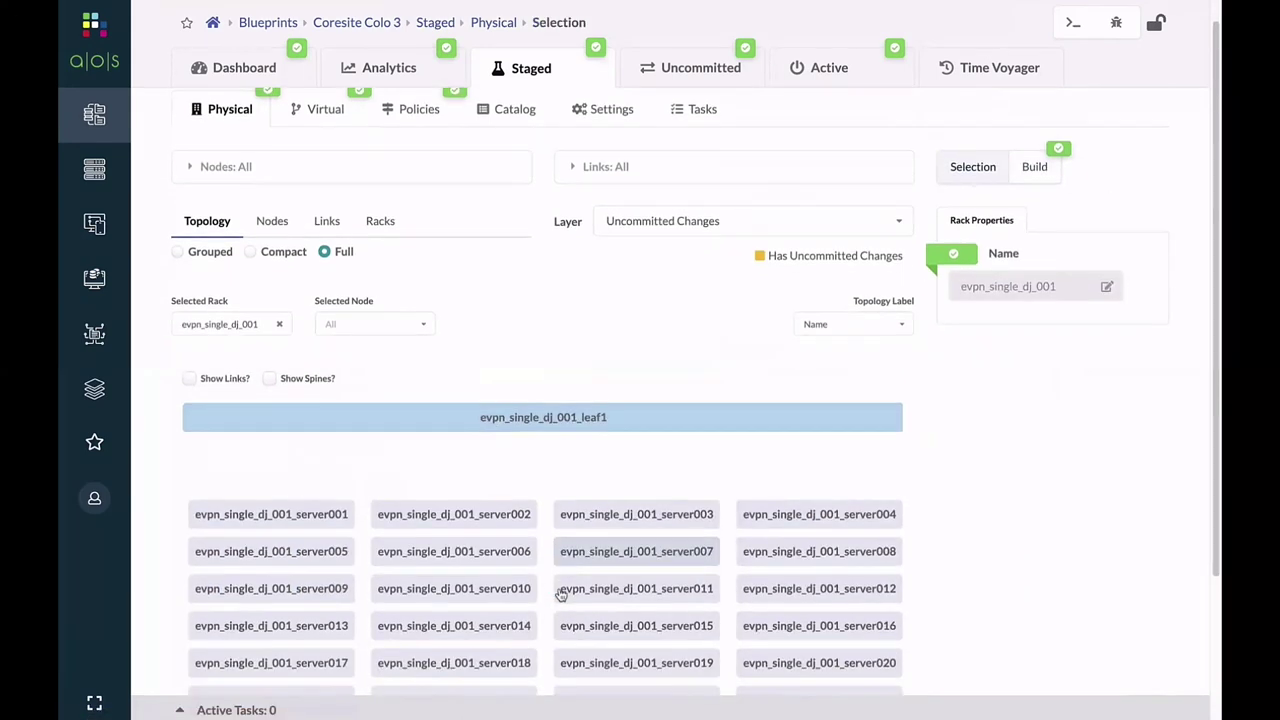
left_click(560, 424)
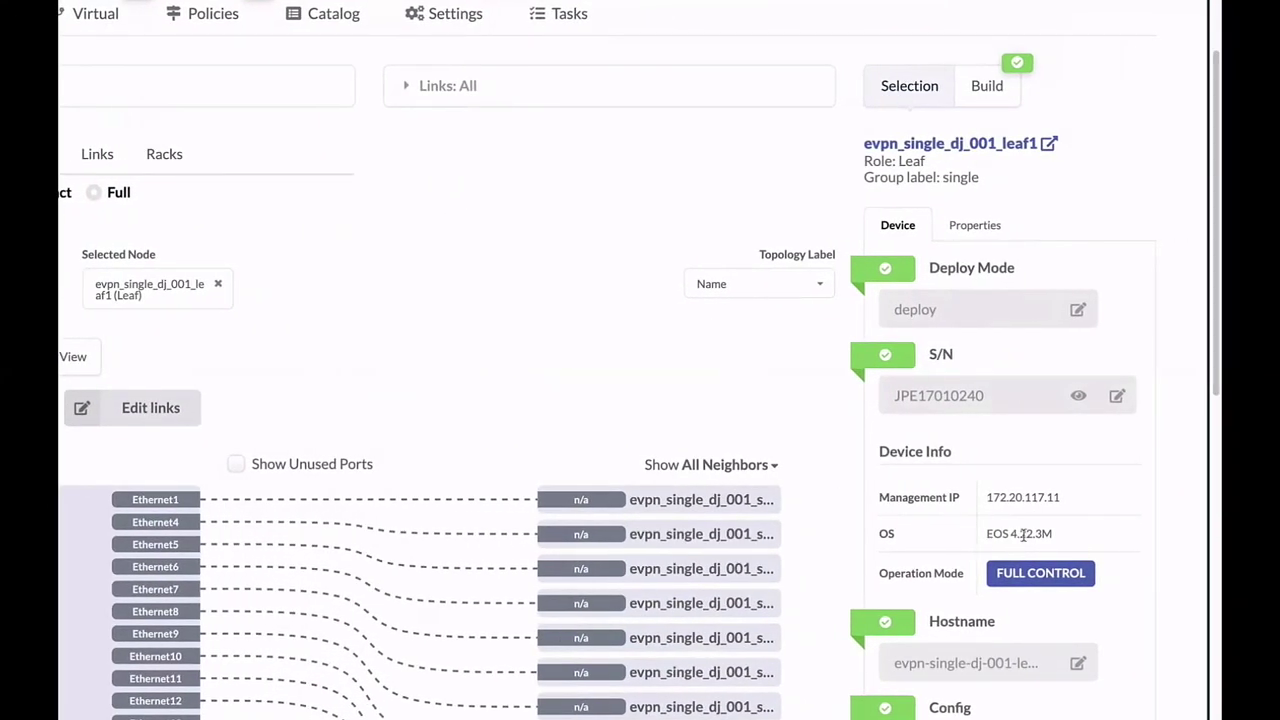
left_click(1078, 396)
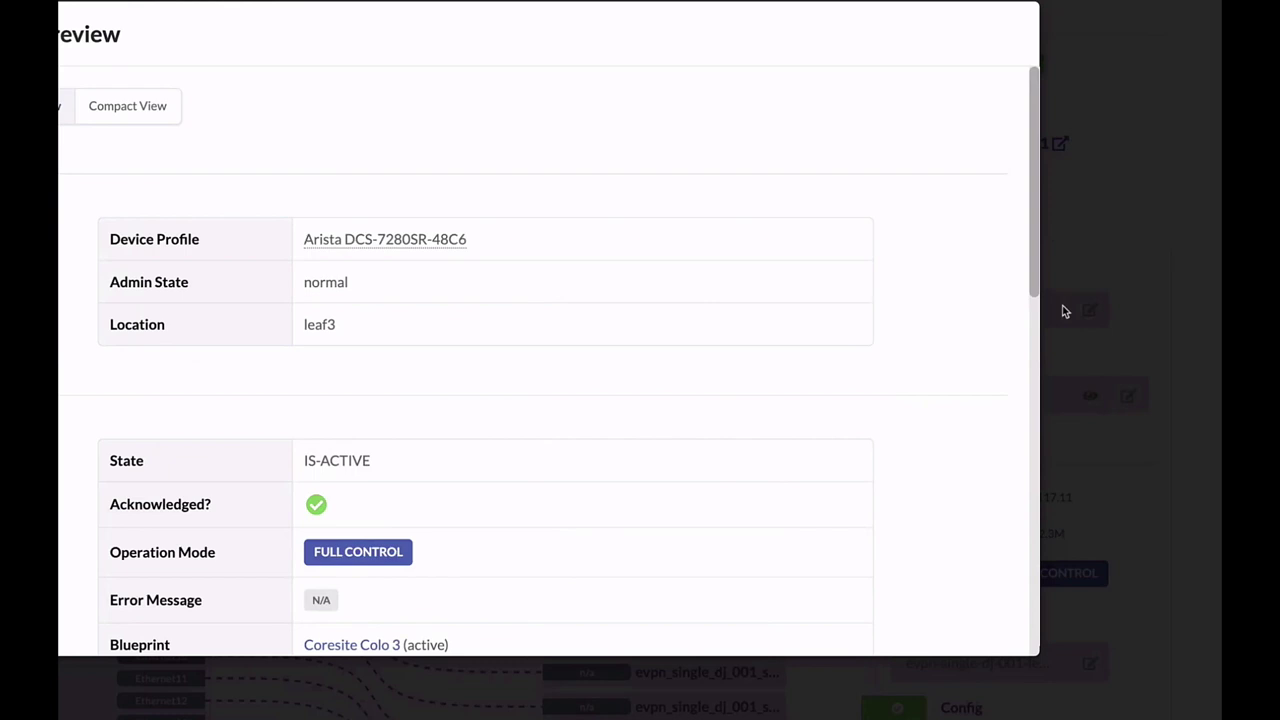
left_click(1055, 89)
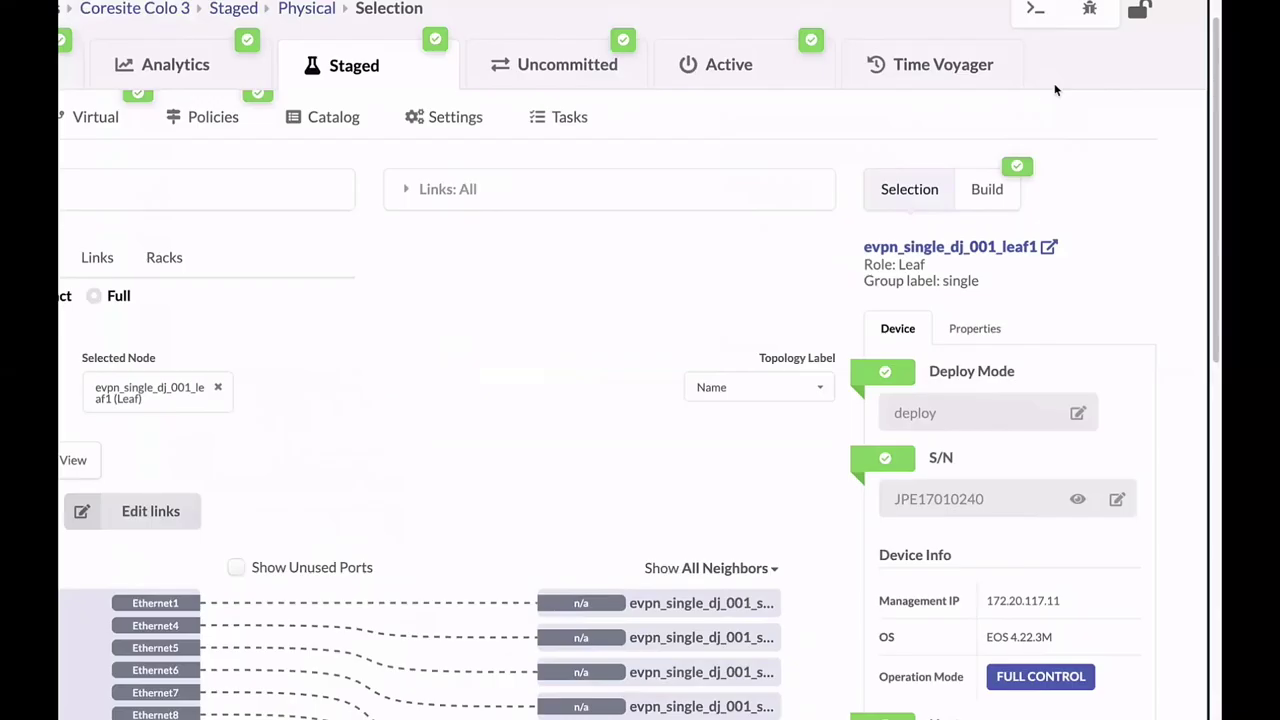
scroll(955, 438, "down", 3)
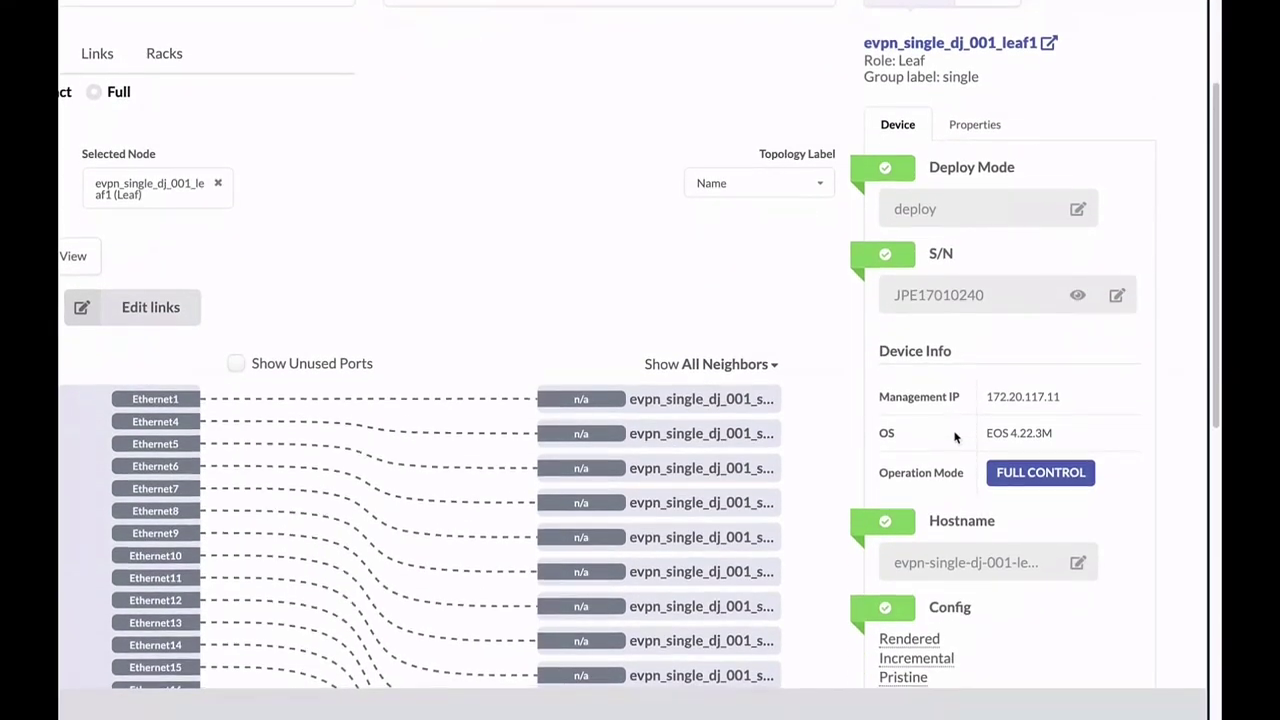
left_click(926, 558)
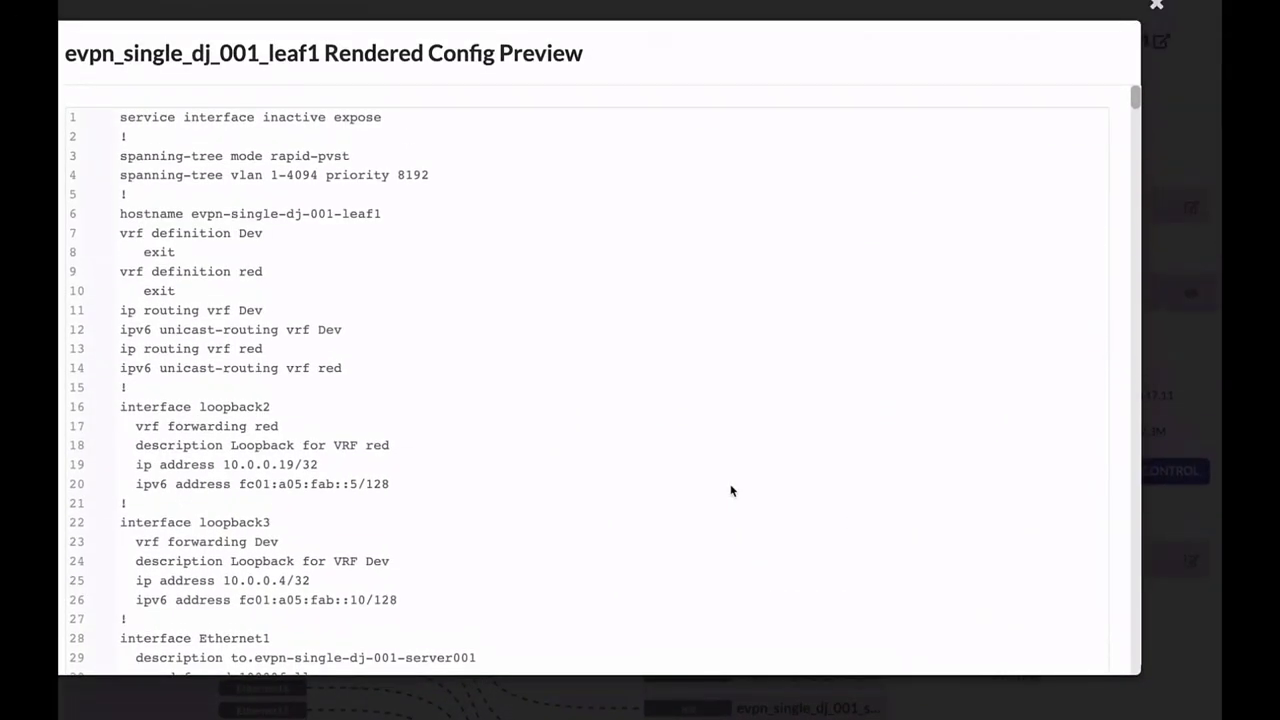
key("ctrl+f")
type("DEV")
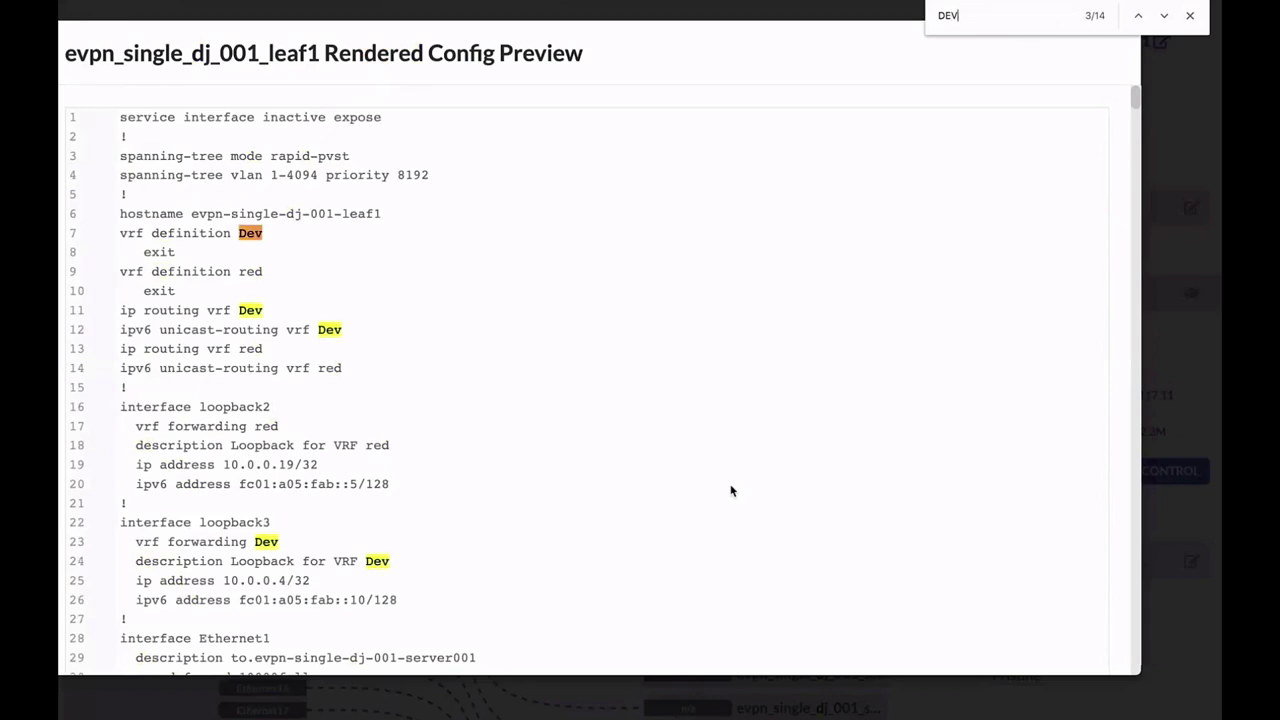
key("Return")
key("Return")
key("Return")
key("Return")
key("Return")
key("Return")
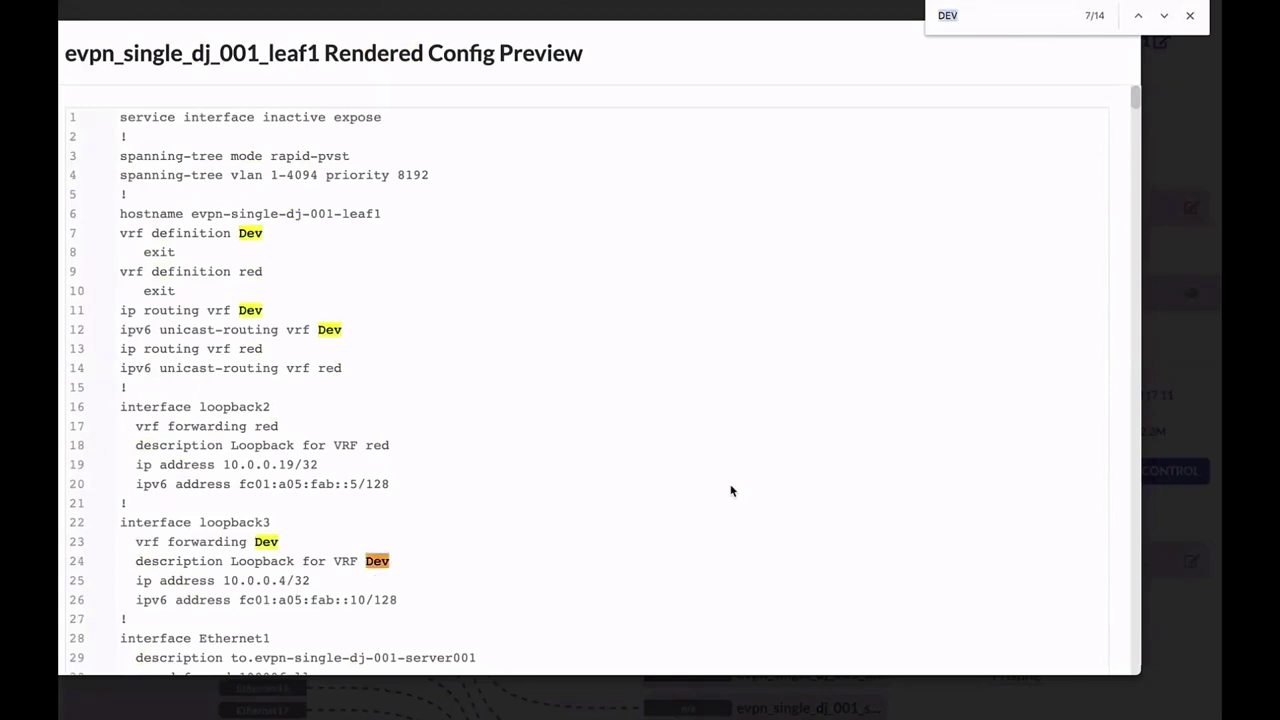
scroll(730, 490, "down", 2)
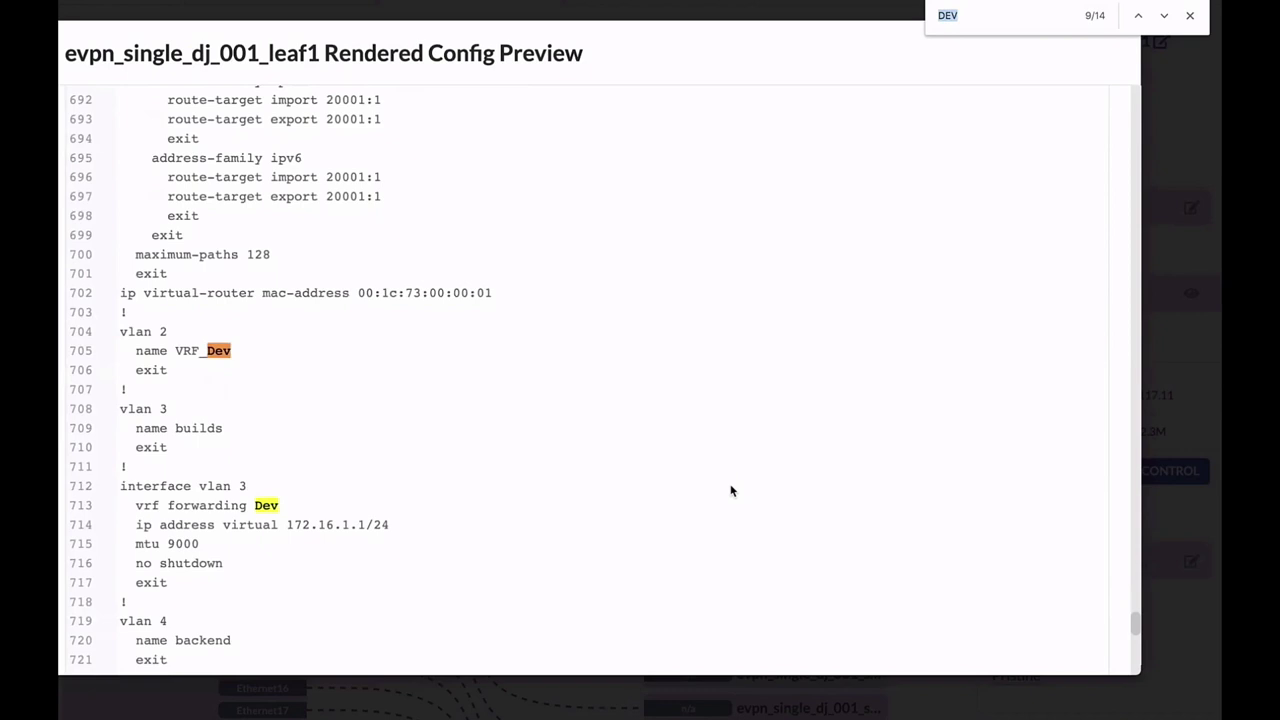
scroll(730, 490, "down", 4)
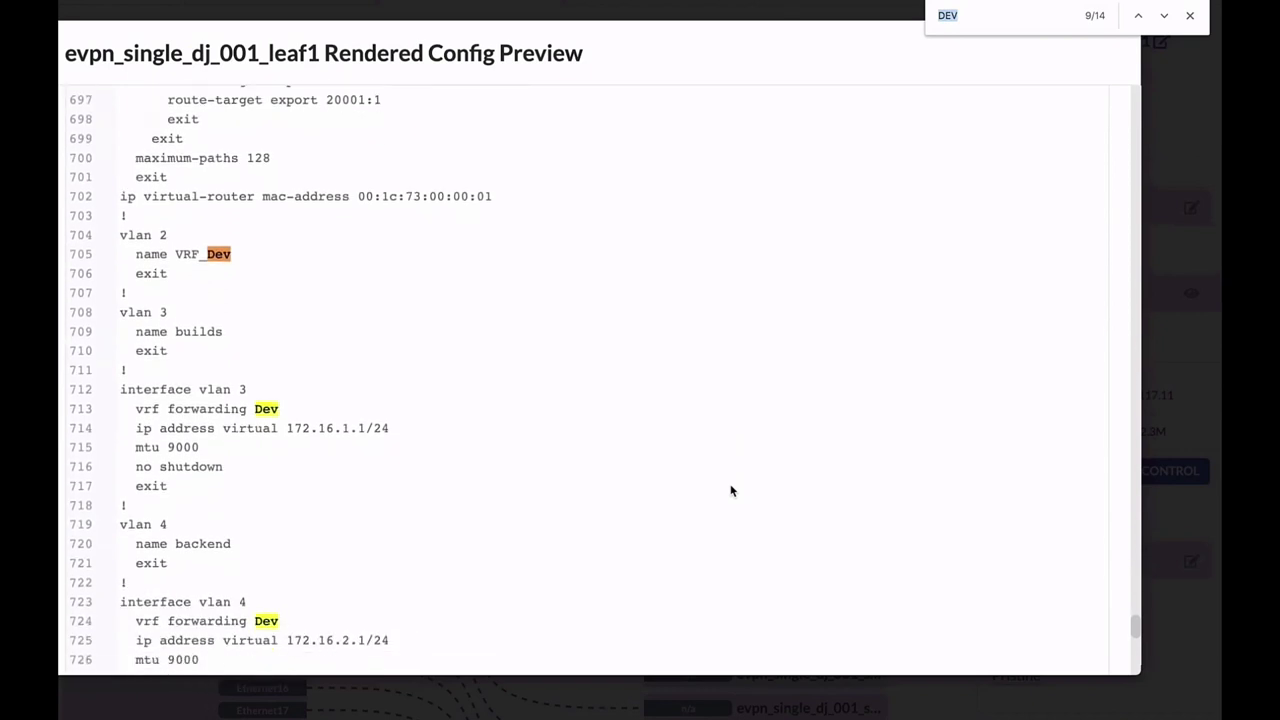
left_click(1191, 16)
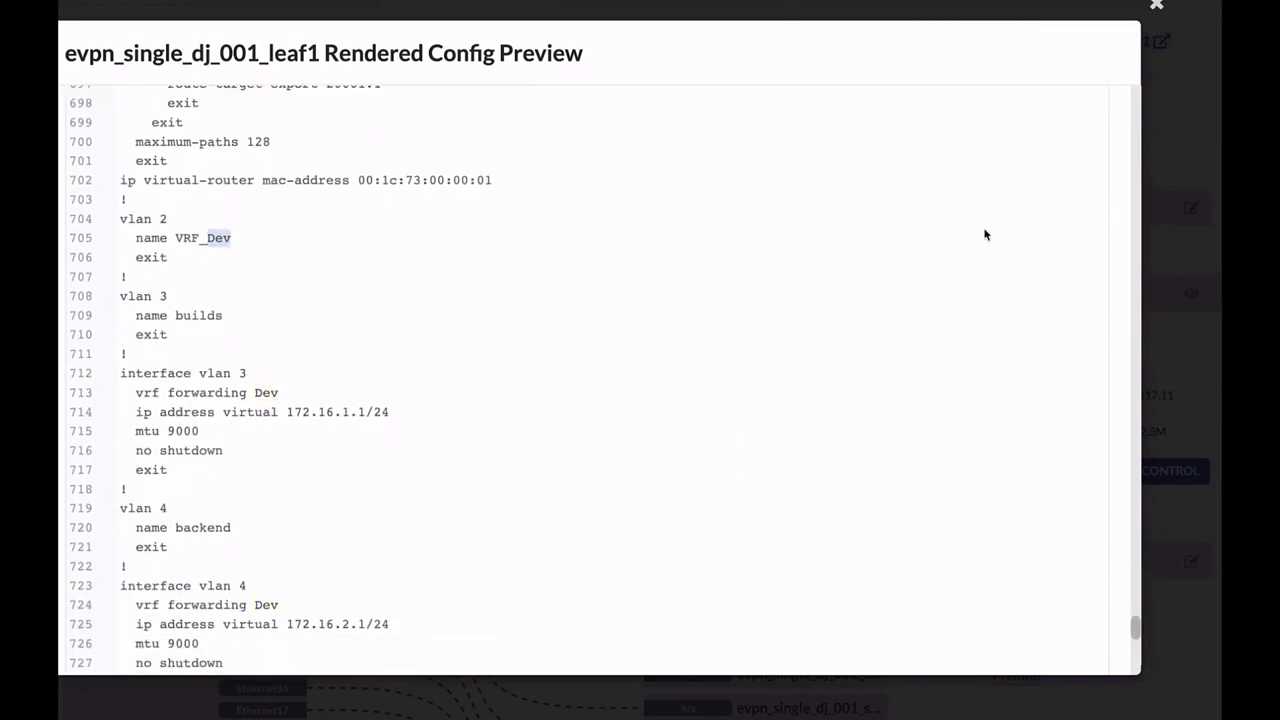
left_click(1156, 5)
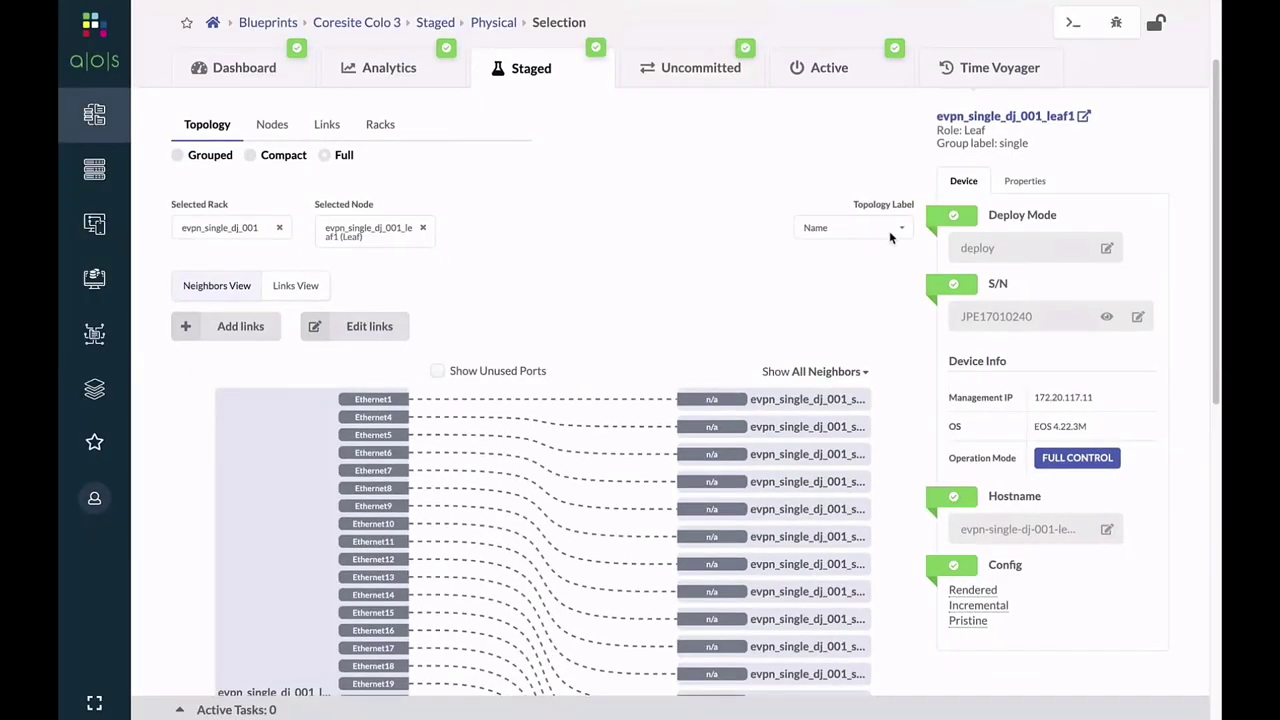
scroll(890, 236, "down", 1)
scroll(890, 236, "up", 3)
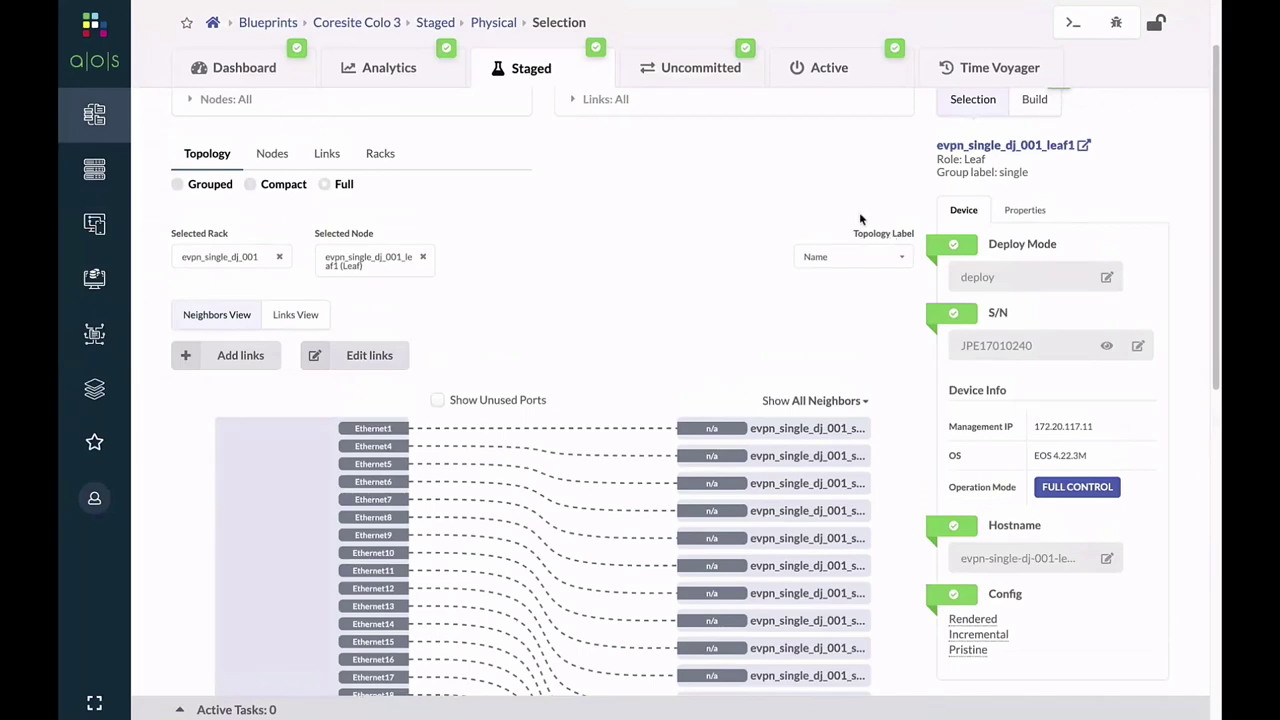
- Go to the staged Virtual Networks list and open the runner network's details
scroll(569, 244, "up", 2)
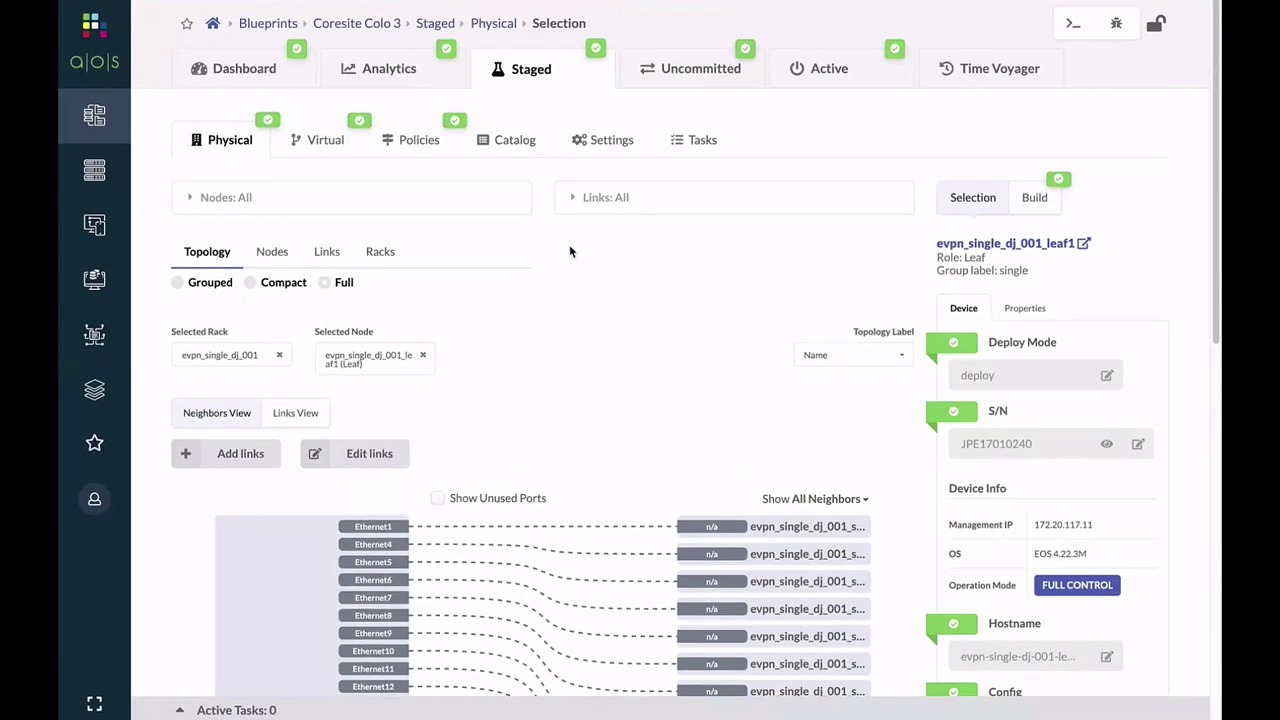
left_click(539, 78)
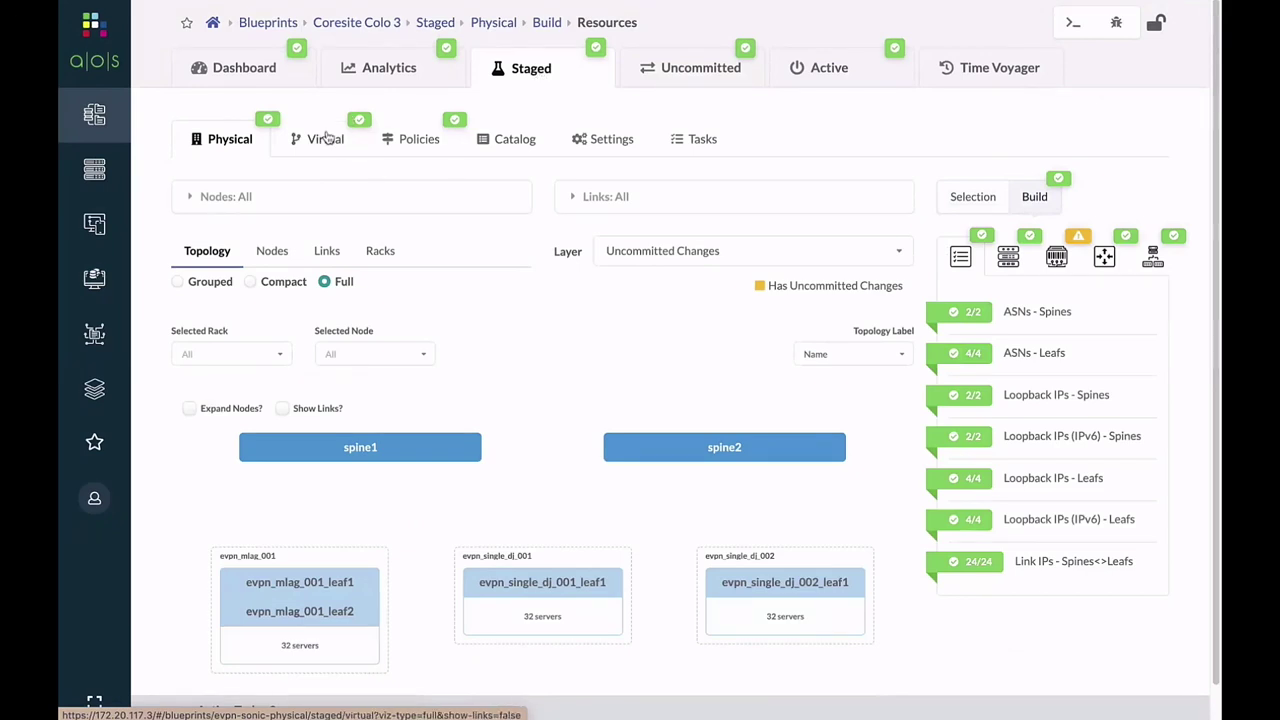
left_click(327, 139)
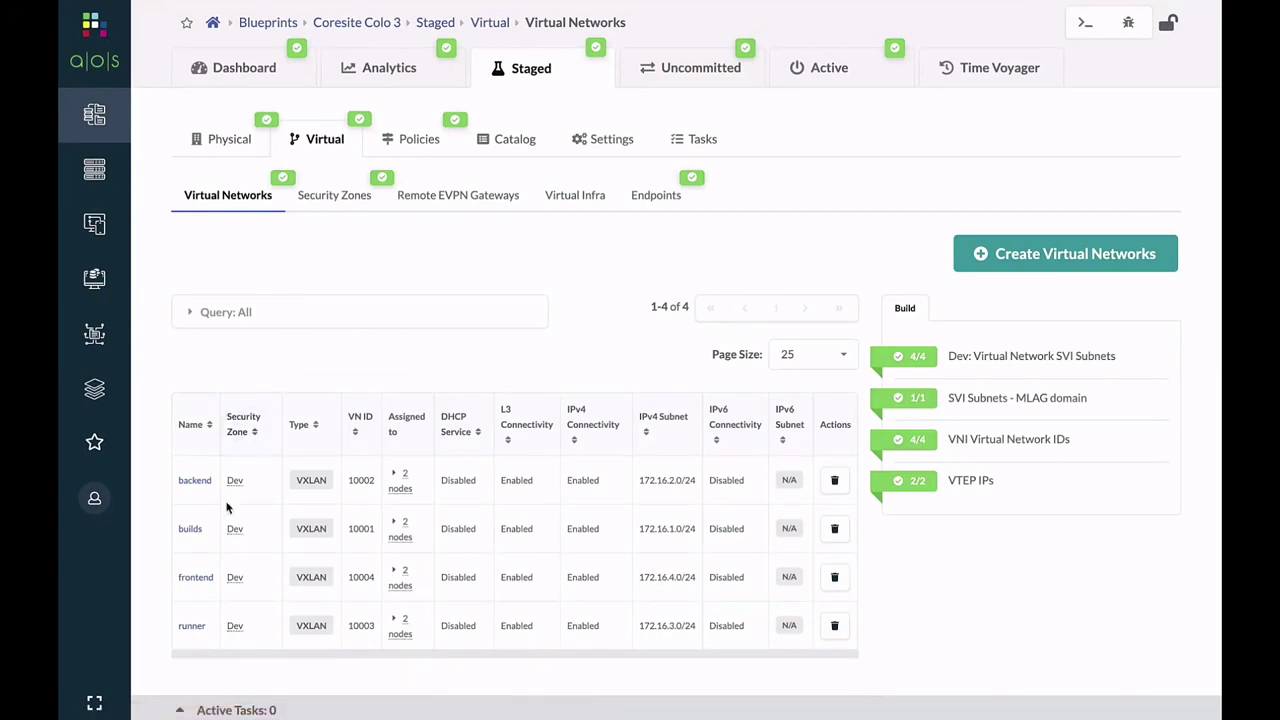
left_click(191, 625)
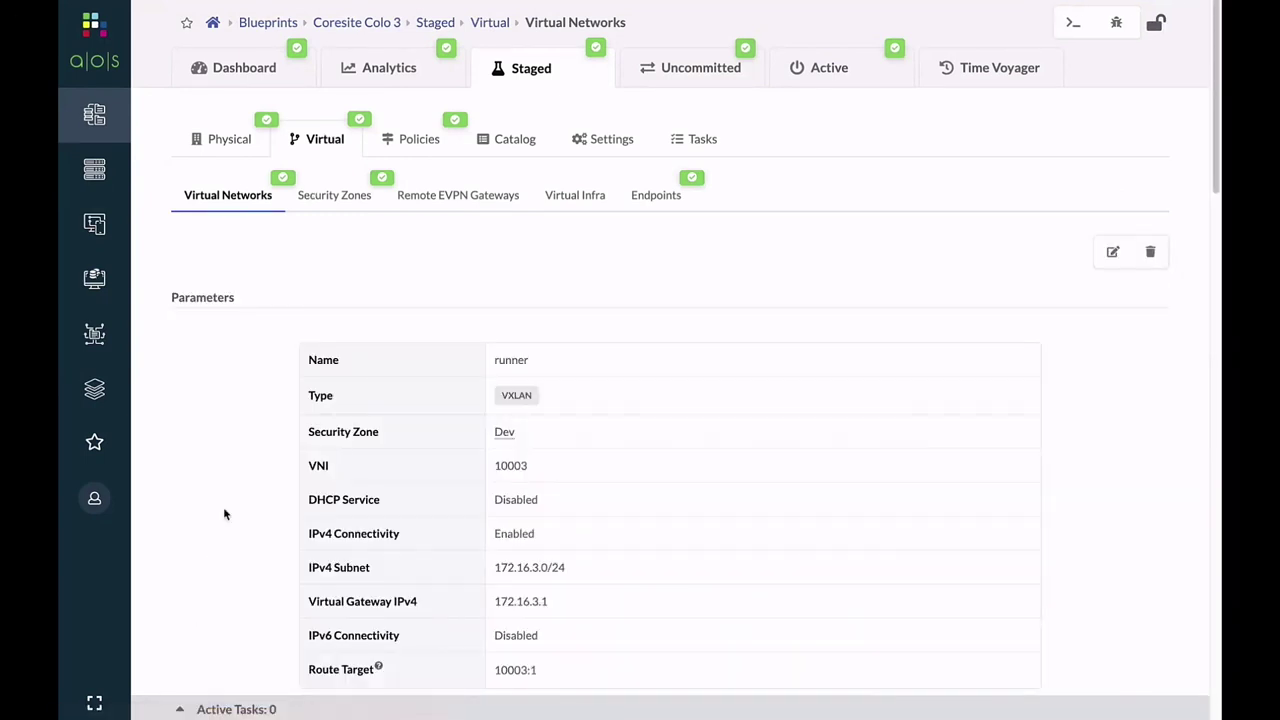
- Select all of runner's endpoints and unassign them from the network
scroll(223, 507, "down", 4)
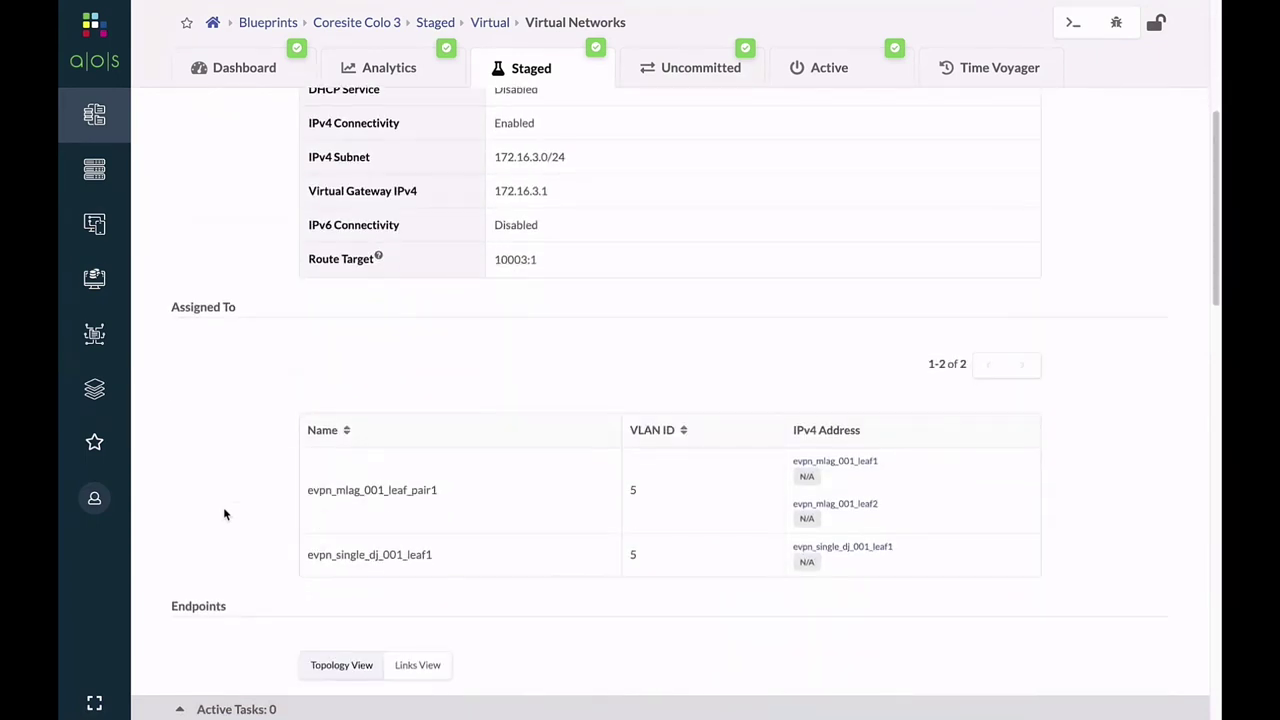
scroll(223, 507, "down", 3)
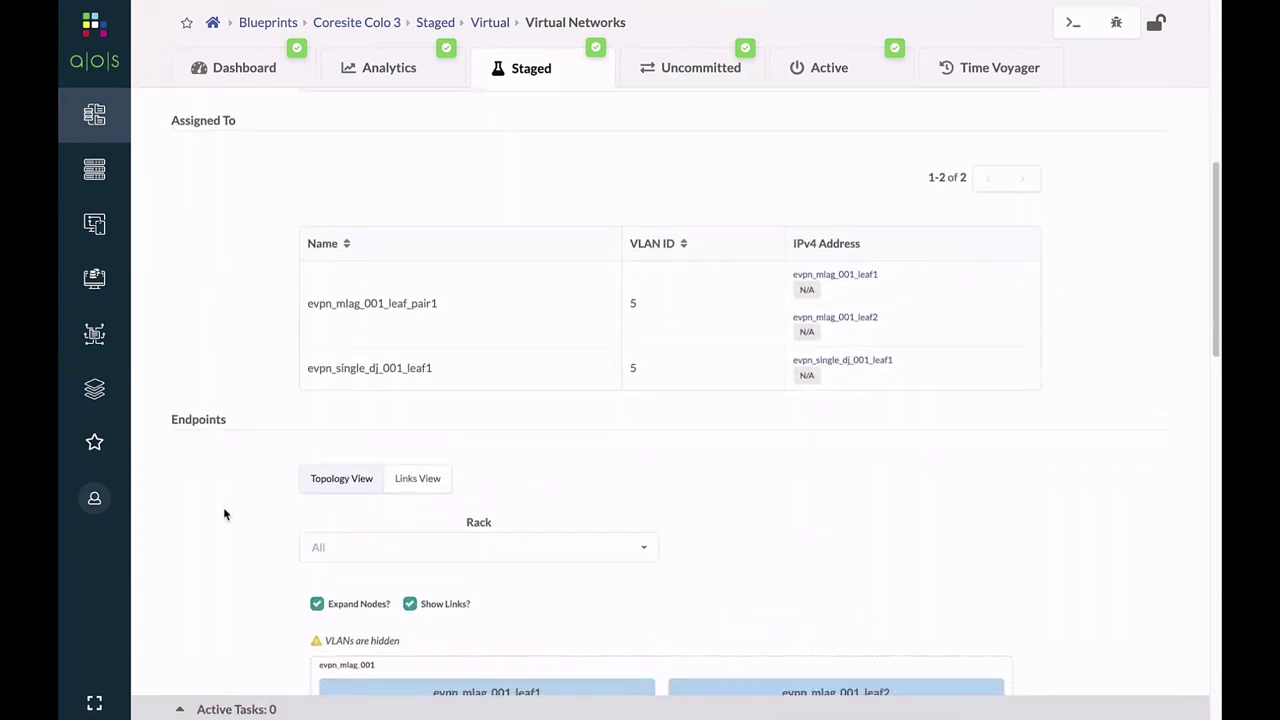
scroll(224, 514, "down", 3)
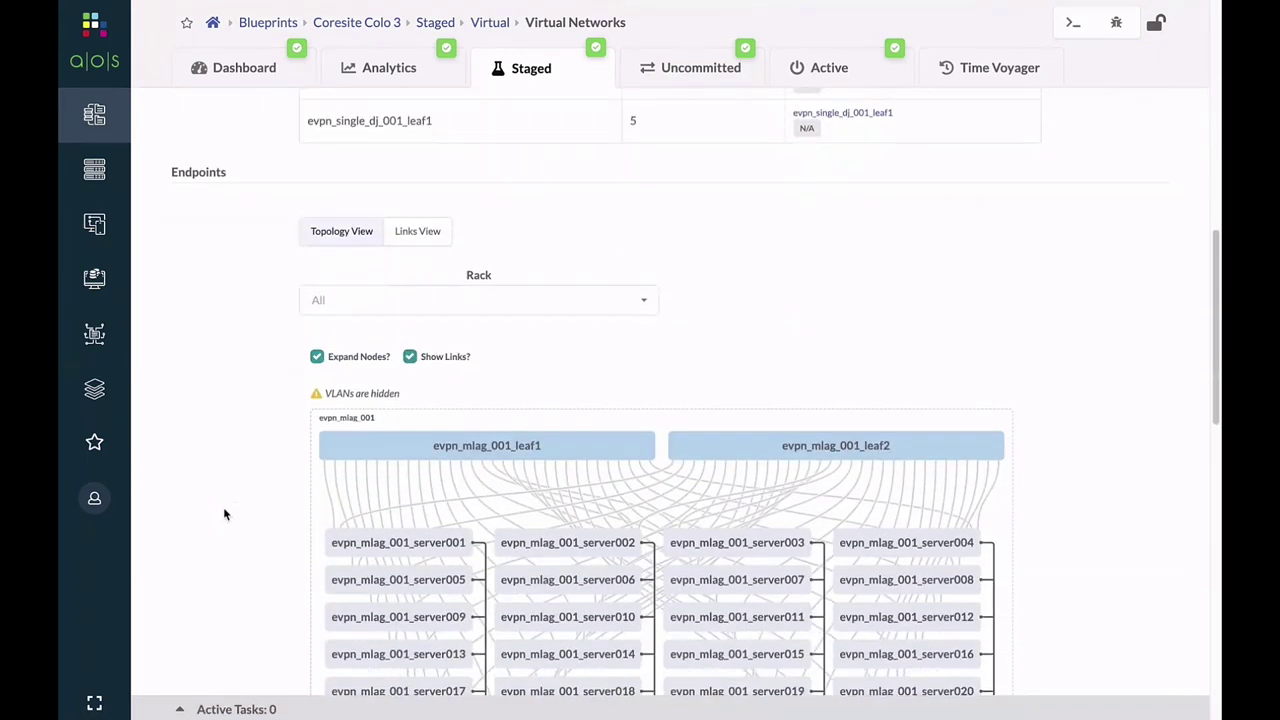
scroll(224, 514, "down", 5)
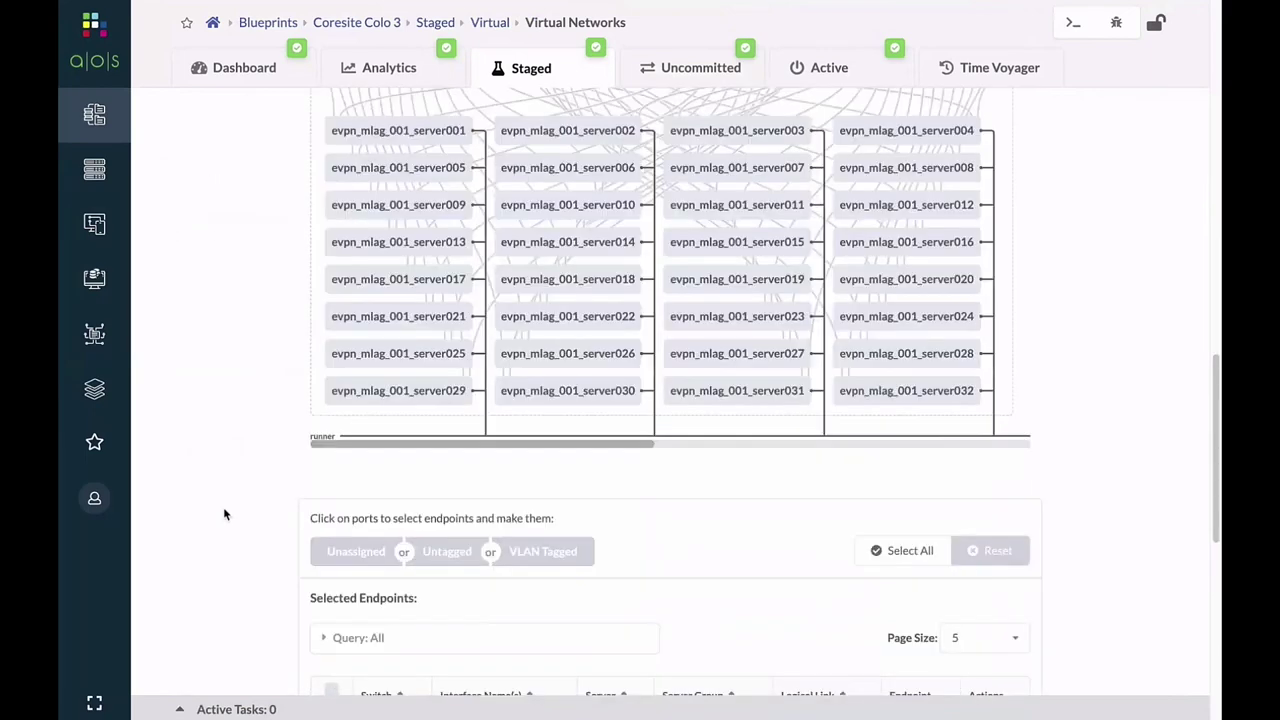
scroll(223, 514, "down", 4)
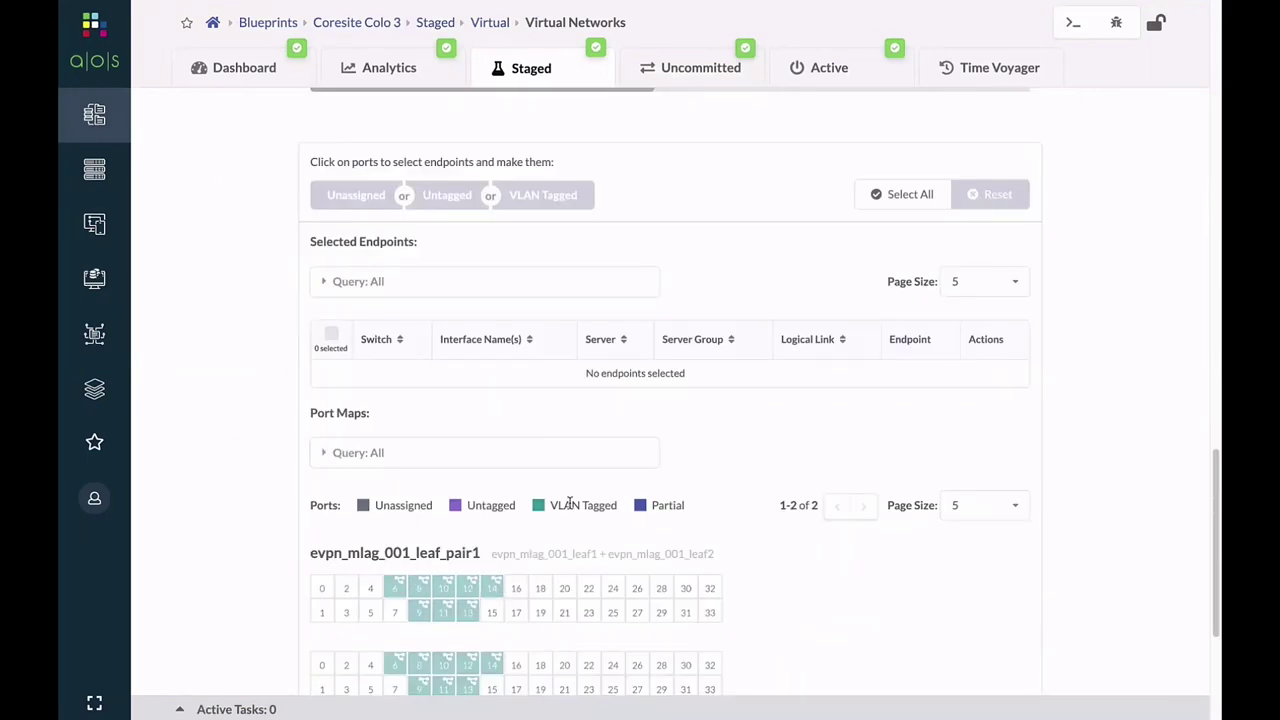
left_click(878, 207)
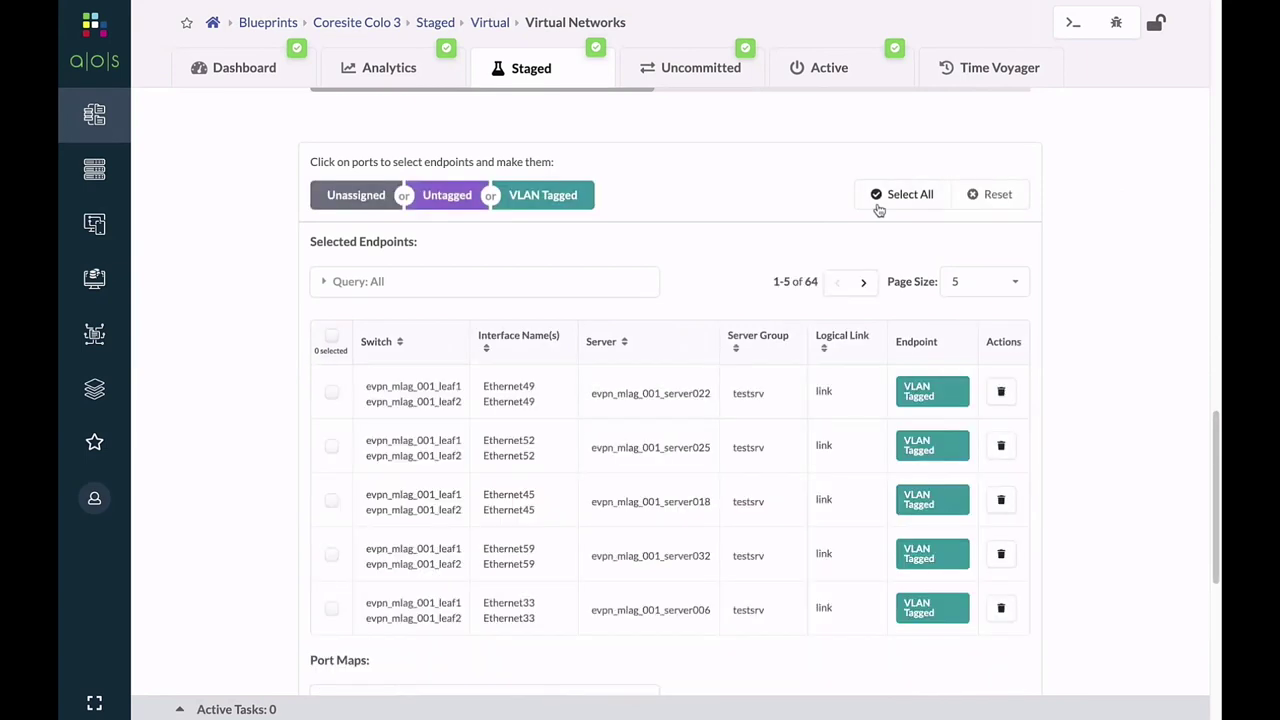
left_click(362, 197)
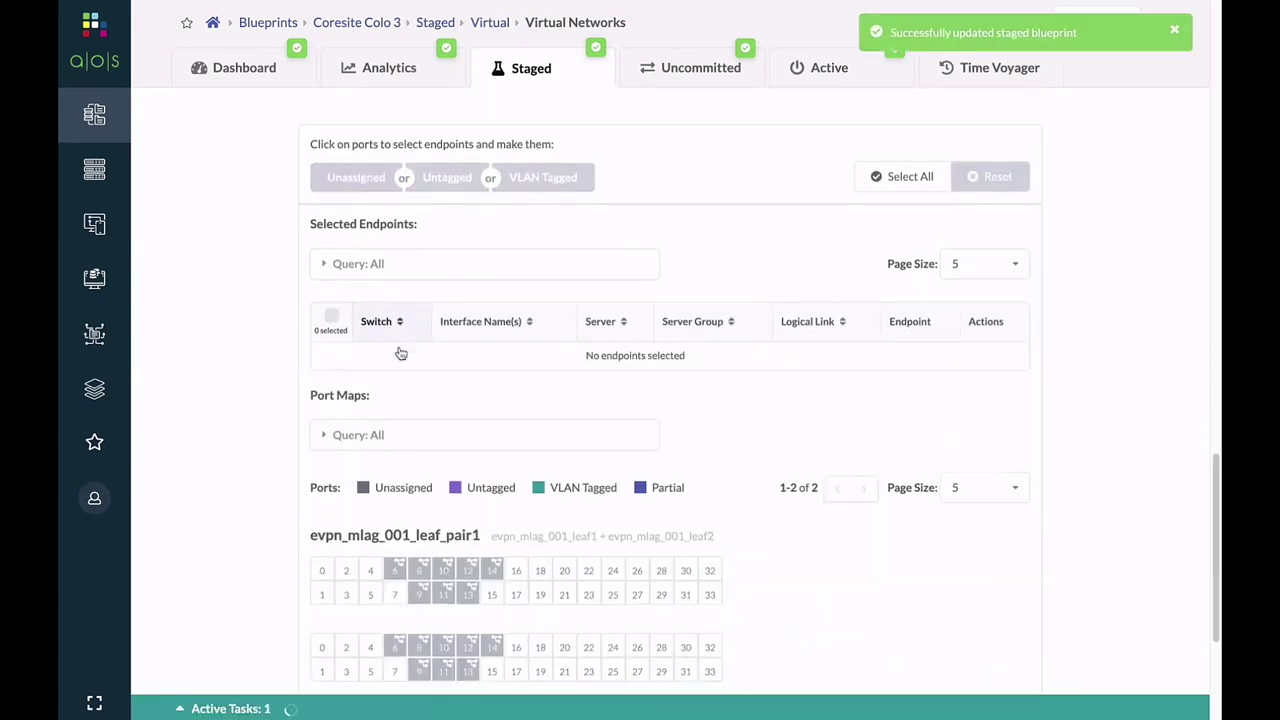
- Make Ethernet52 (port 13) and Ethernet14 (port 14) VLAN tagged endpoints for runner
scroll(400, 353, "down", 2)
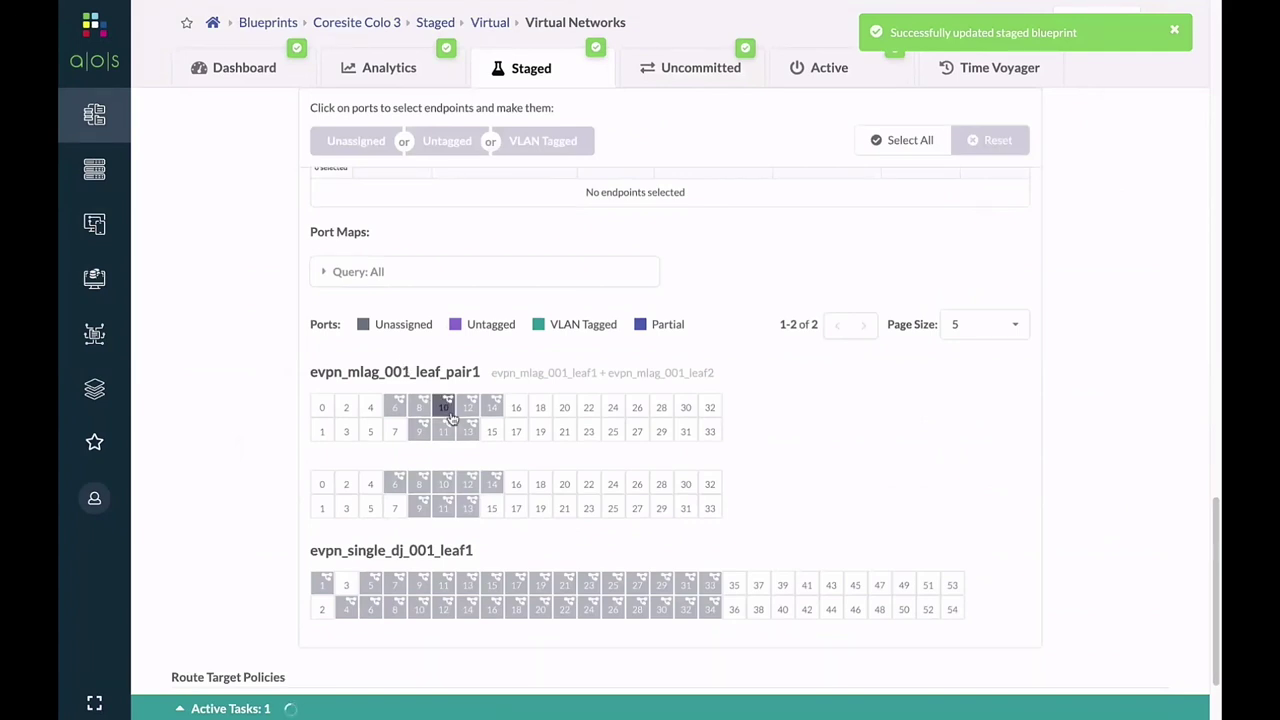
mouse_move(446, 416)
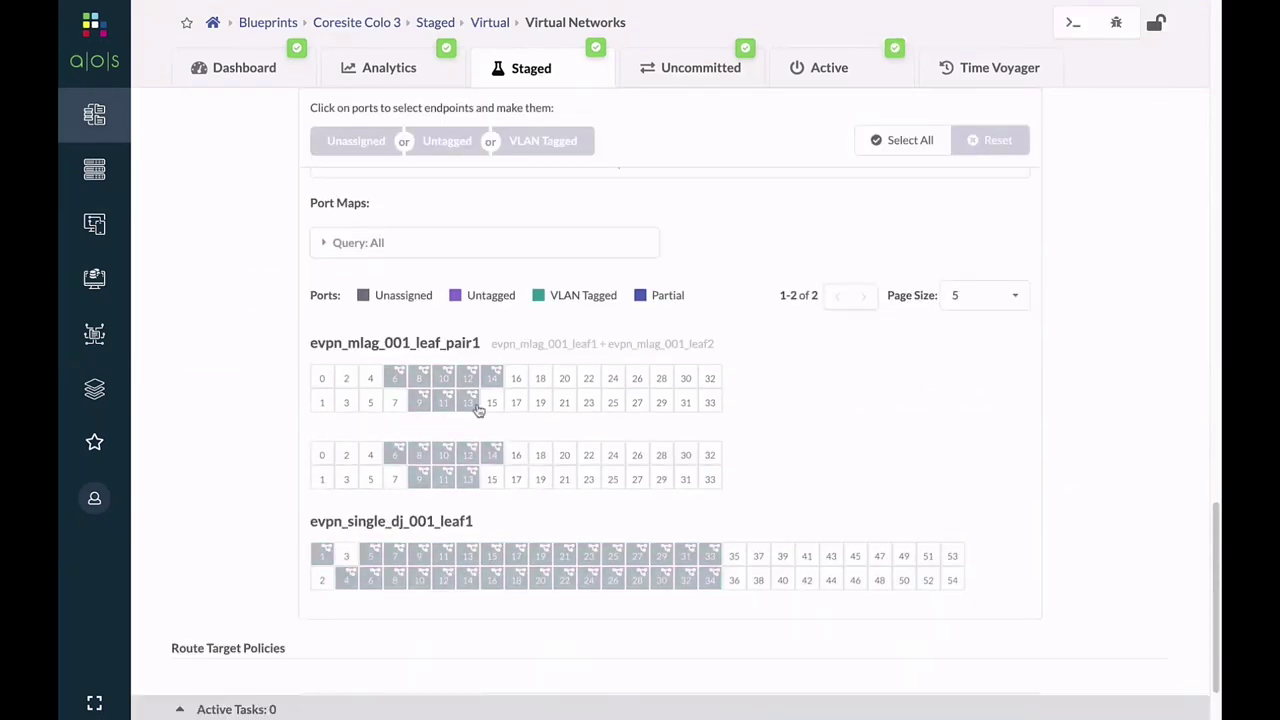
left_click(531, 450)
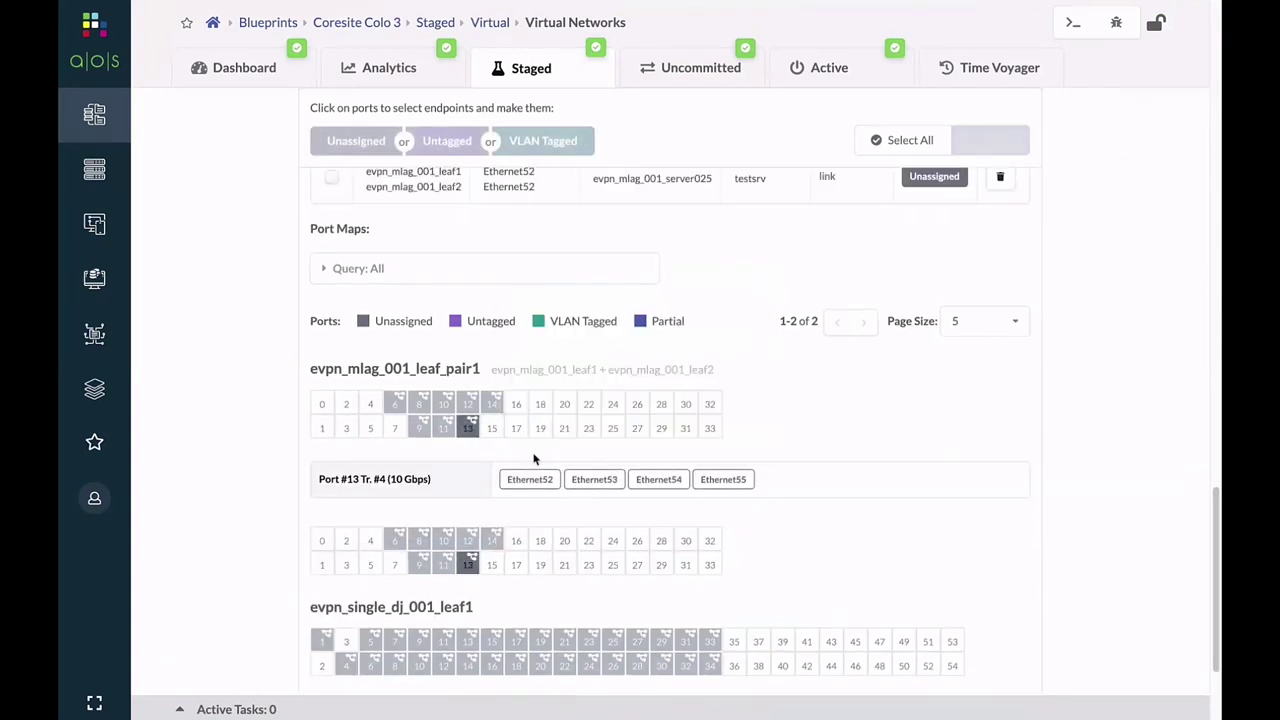
left_click(524, 150)
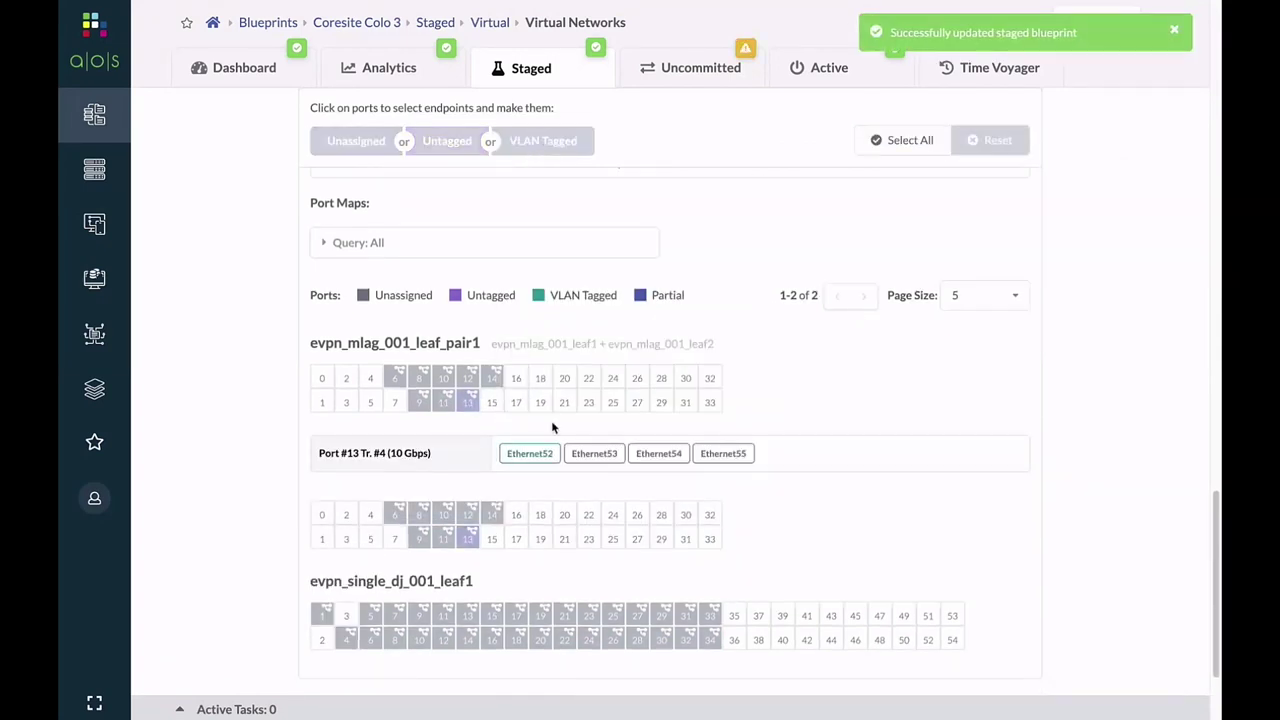
scroll(551, 427, "down", 3)
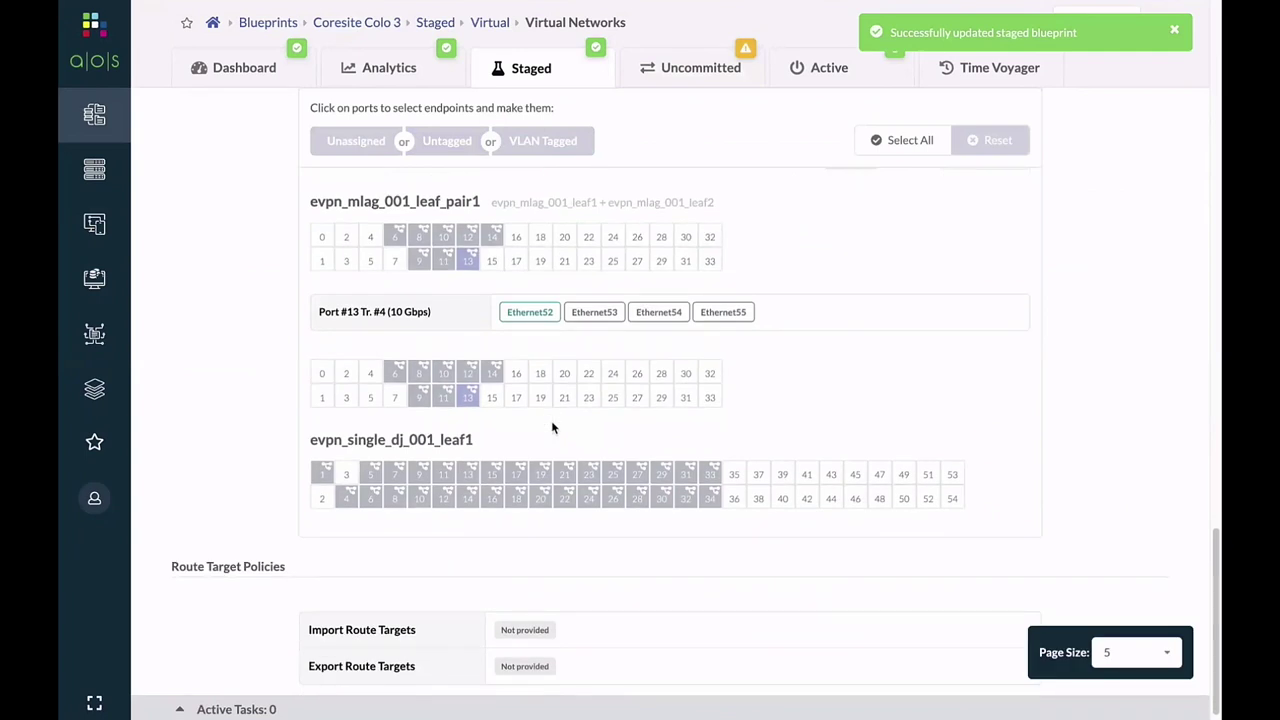
left_click(519, 466)
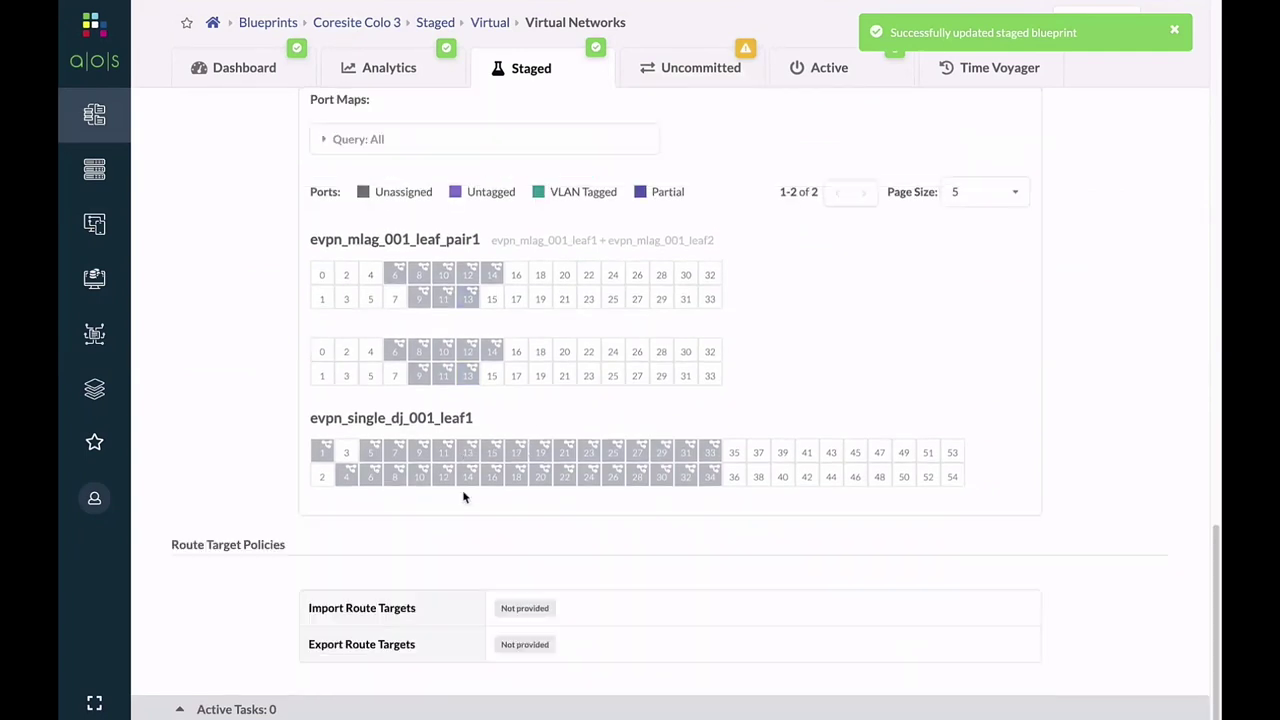
left_click(467, 476)
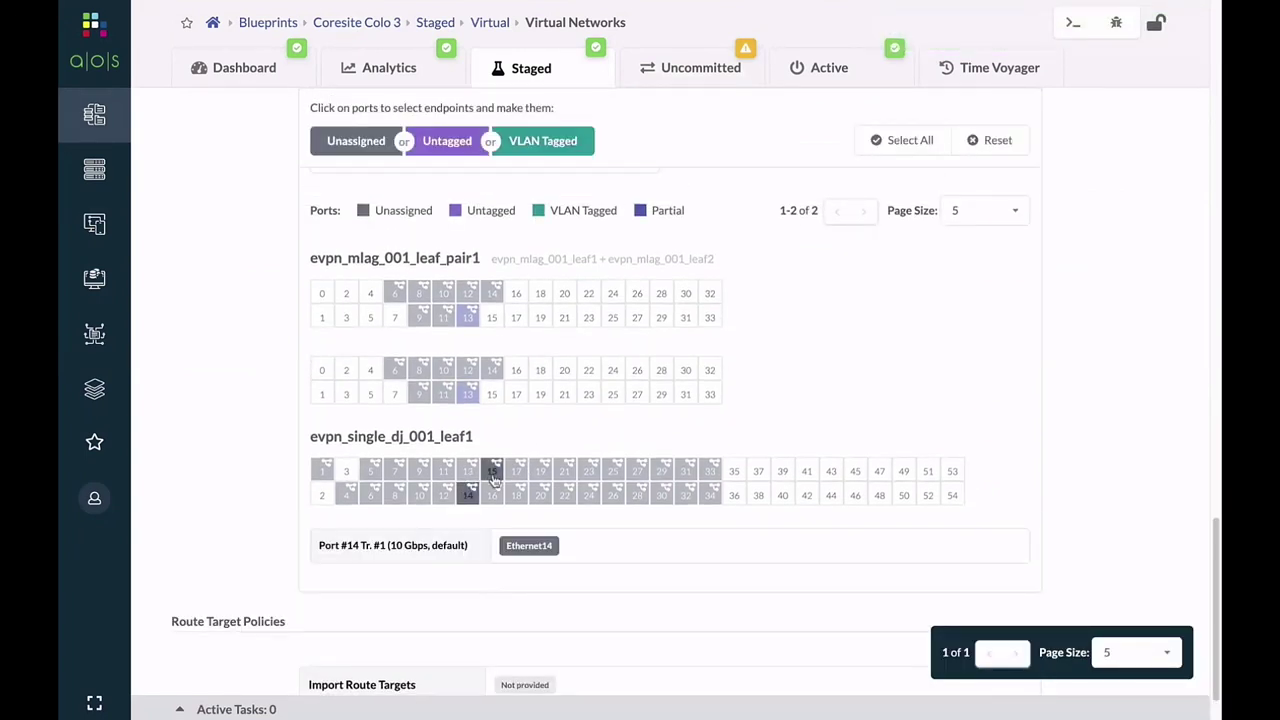
left_click(505, 148)
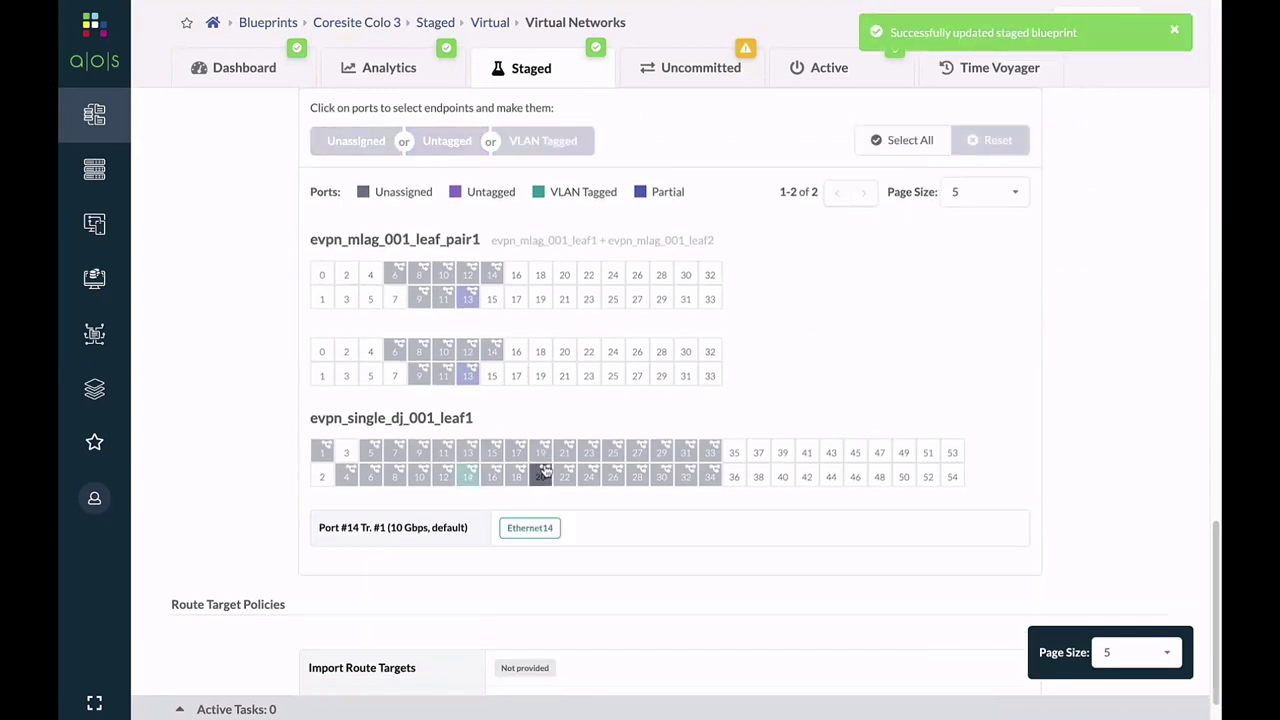
- Make ports 20 and 29 on evpn_single_dj_001_leaf1 VLAN tagged for runner
left_click(541, 475)
left_click(515, 148)
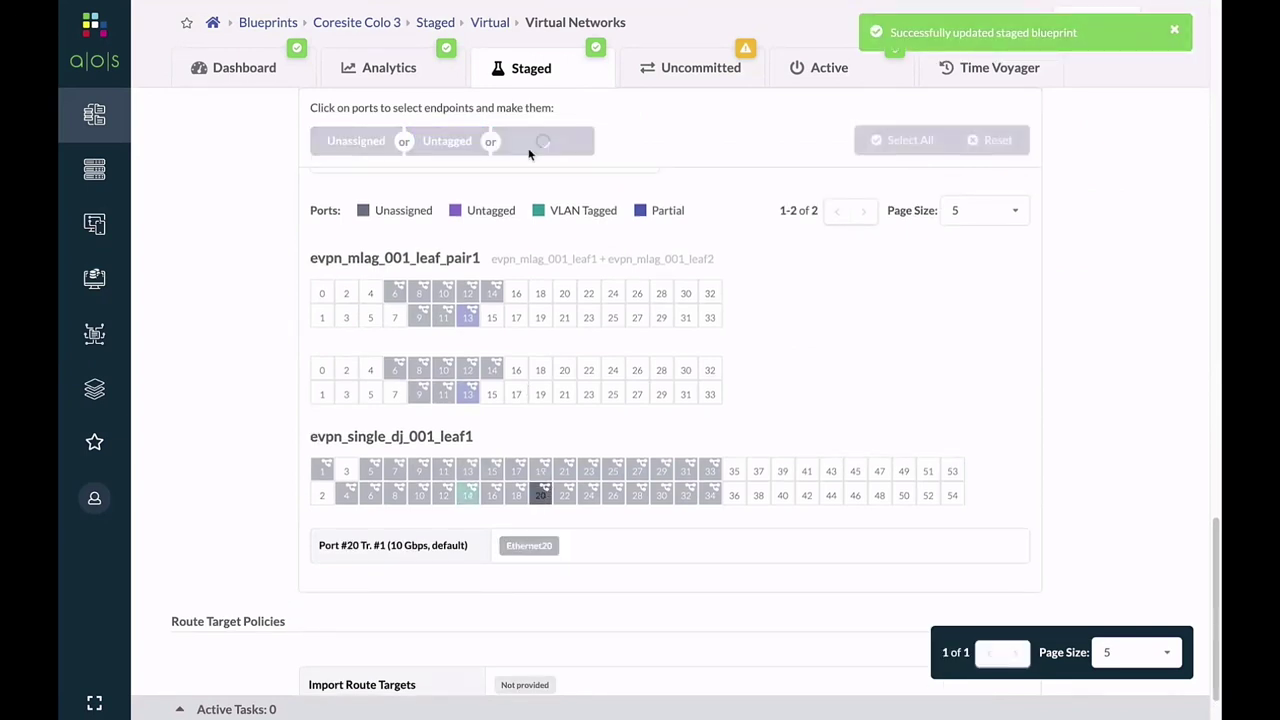
left_click(660, 455)
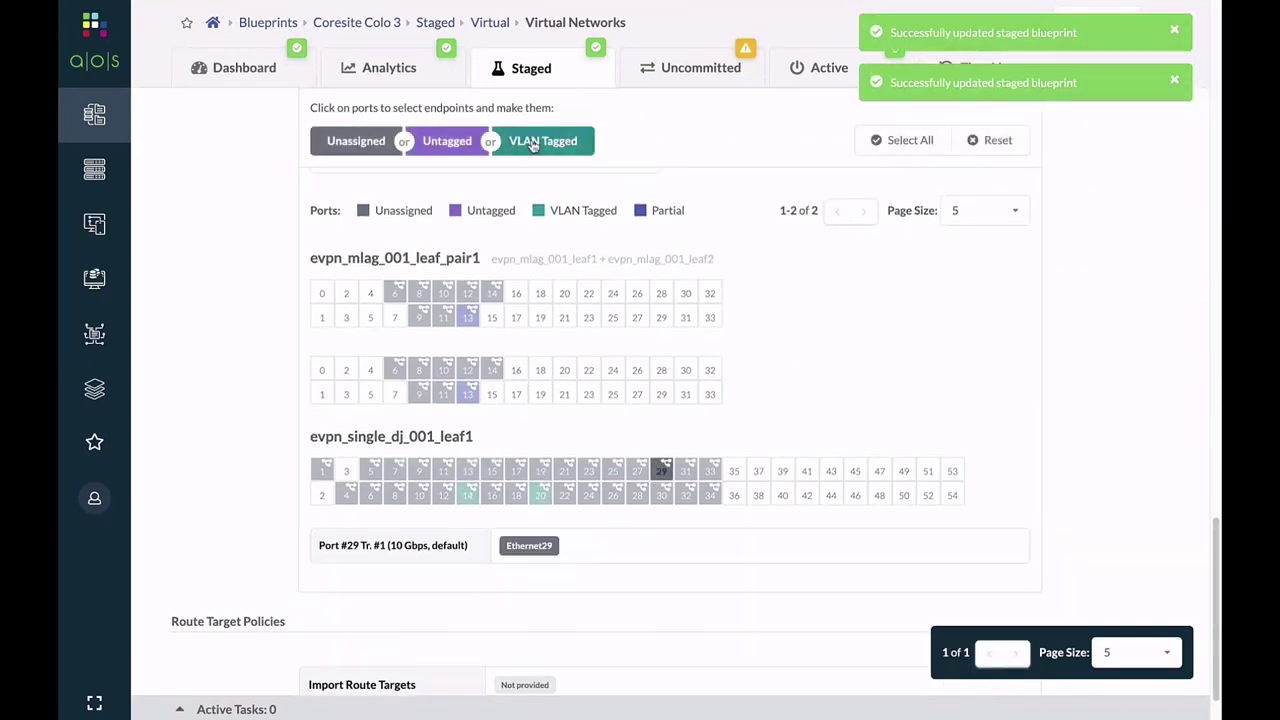
left_click(531, 138)
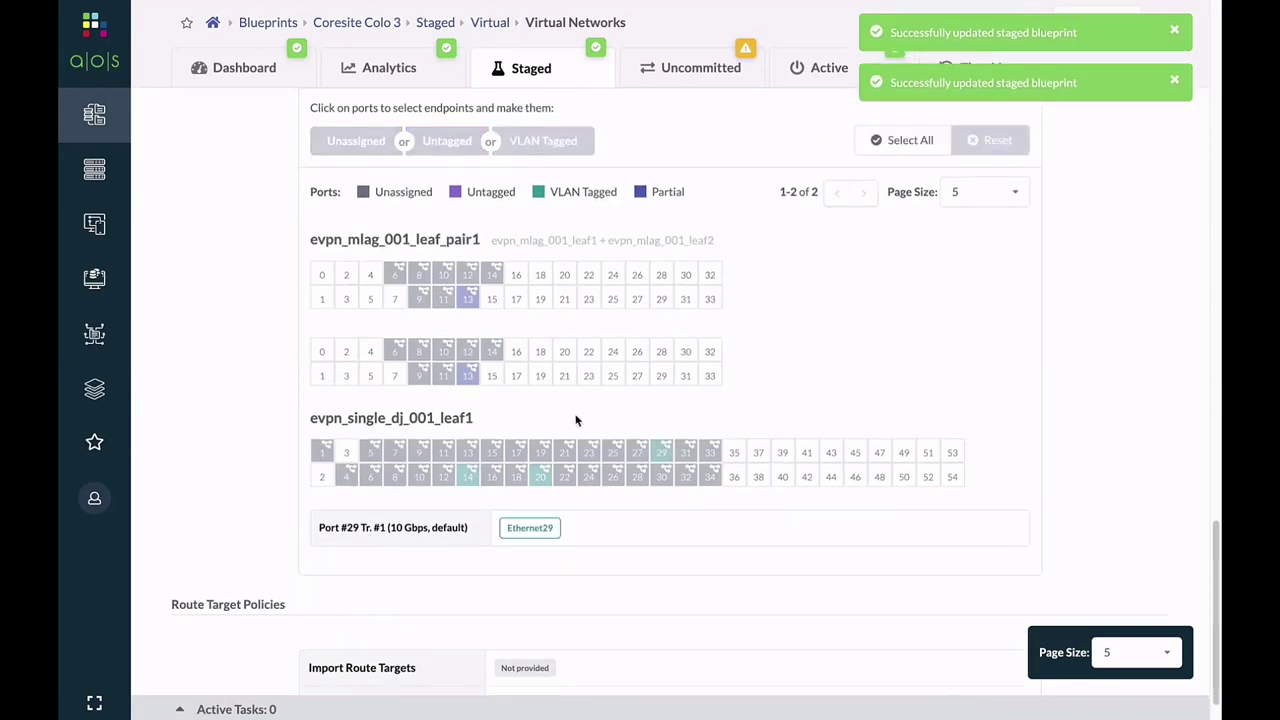
scroll(575, 420, "up", 8)
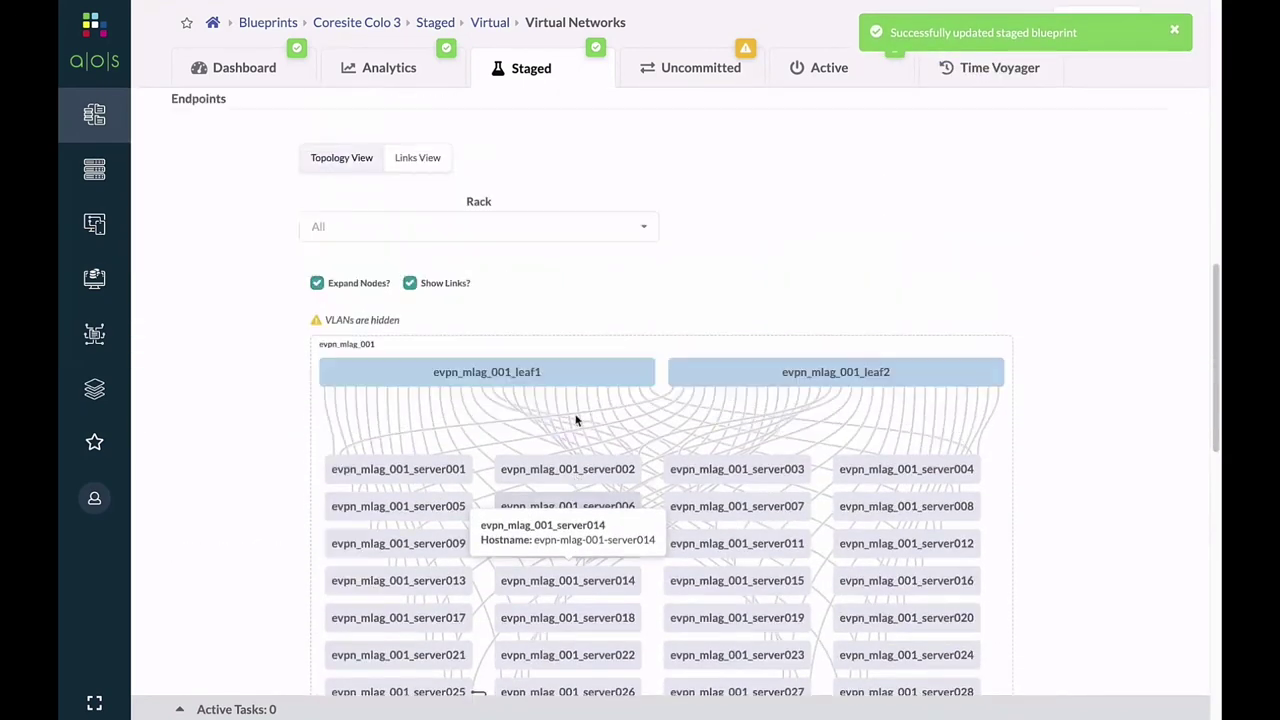
scroll(575, 420, "up", 10)
- From the virtual networks list, start a new VXLAN network named nfd_db
left_click(263, 199)
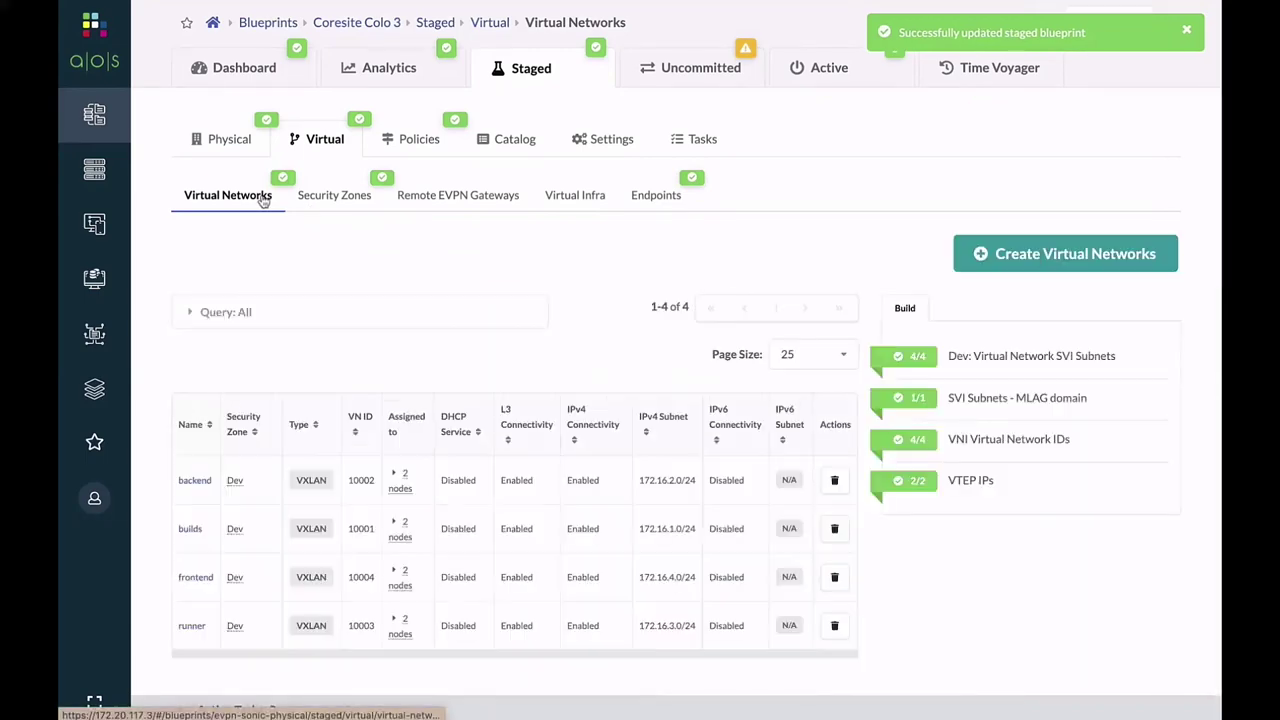
left_click(1018, 254)
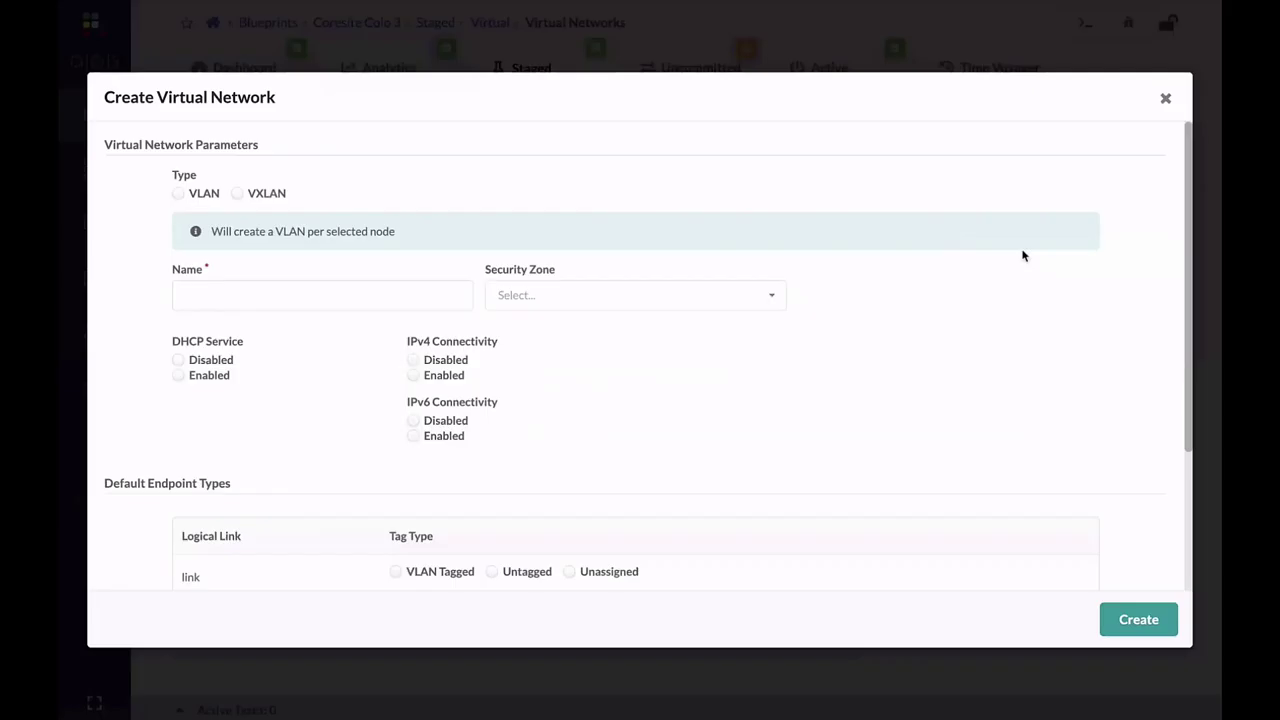
left_click(240, 194)
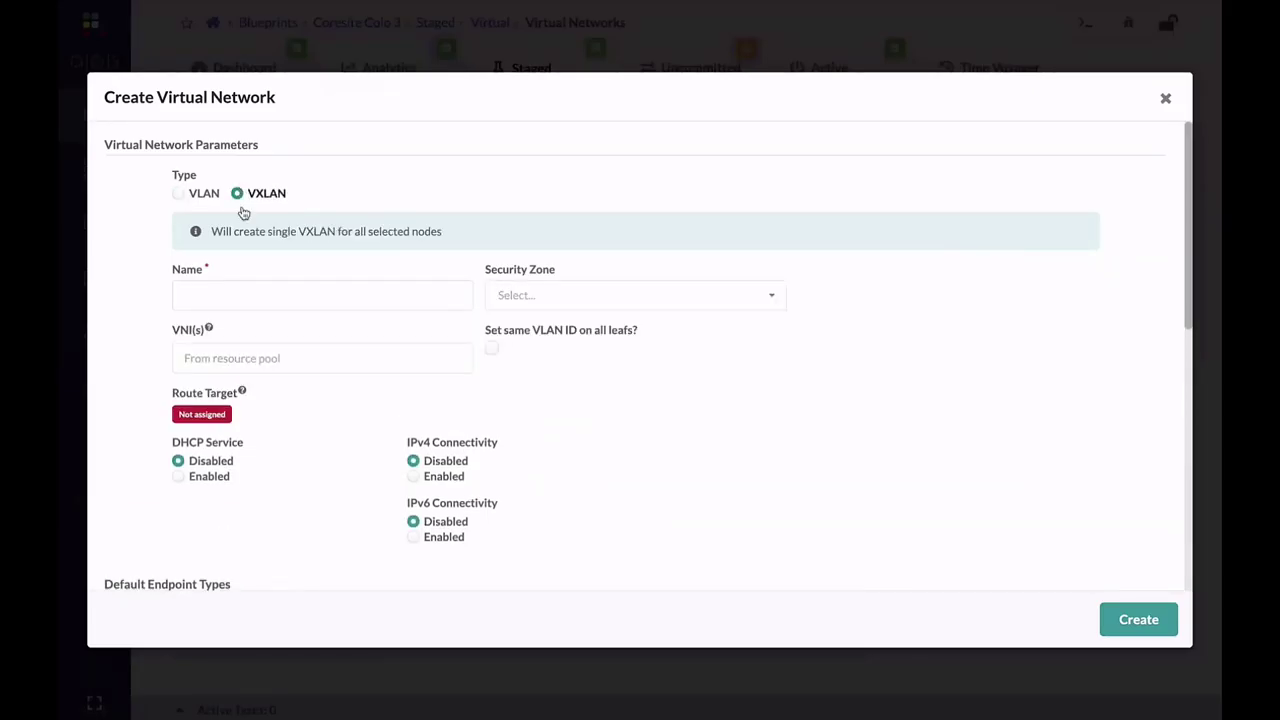
left_click(260, 297)
type("NF")
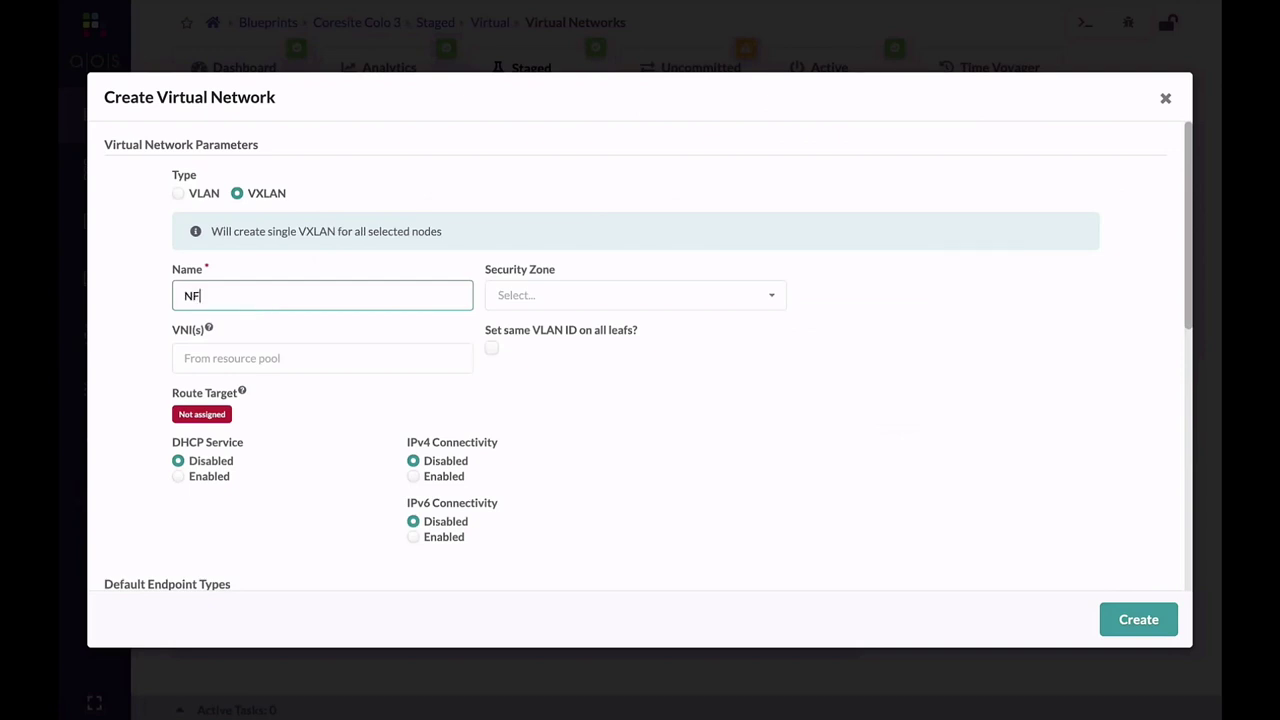
type("D")
key("ctrl+a")
type("n")
key("Tab")
- Put nfd_db in the Dev zone with IPv4, VLAN tagged on all three leaf groups, and create it
left_click(548, 338)
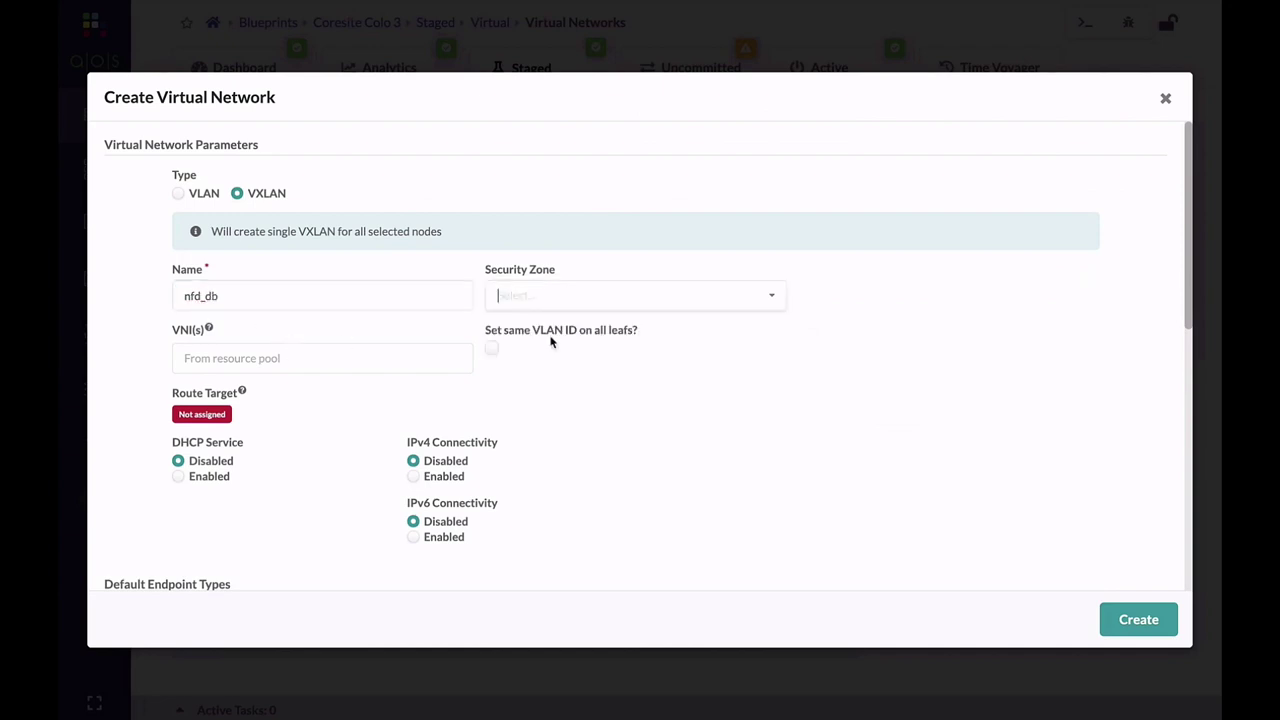
scroll(551, 342, "down", 2)
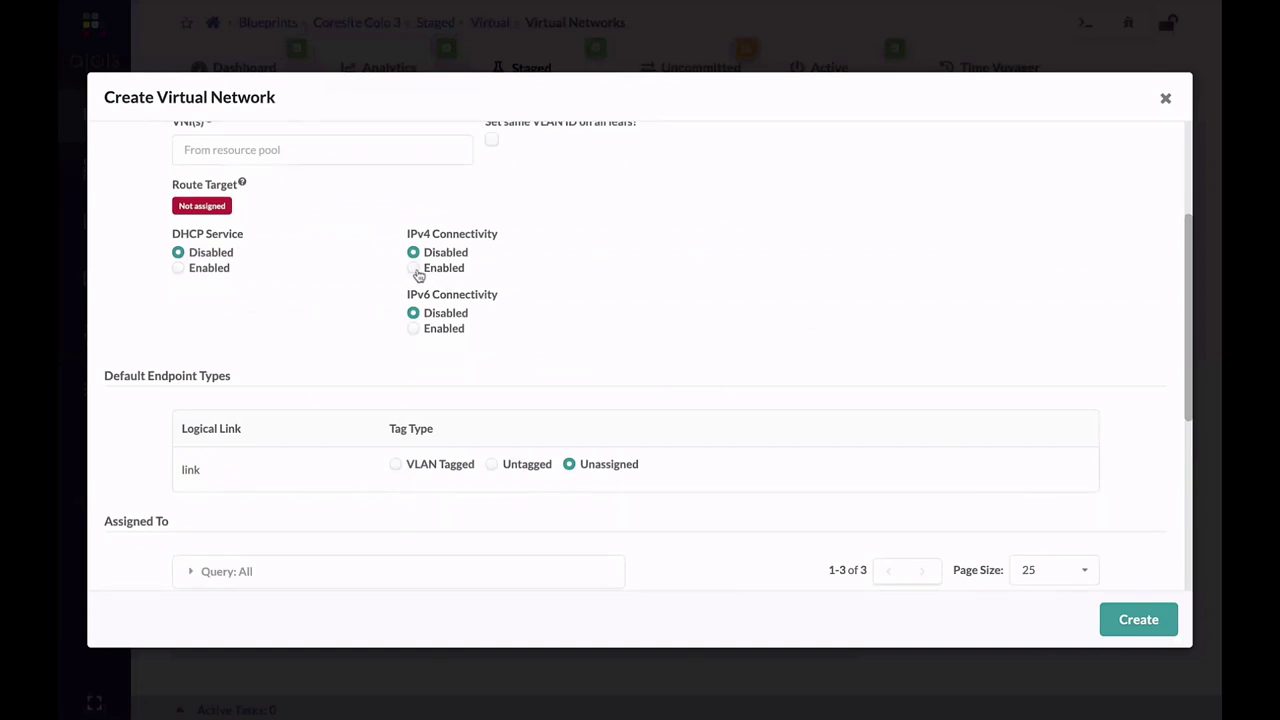
left_click(414, 268)
scroll(601, 345, "down", 5)
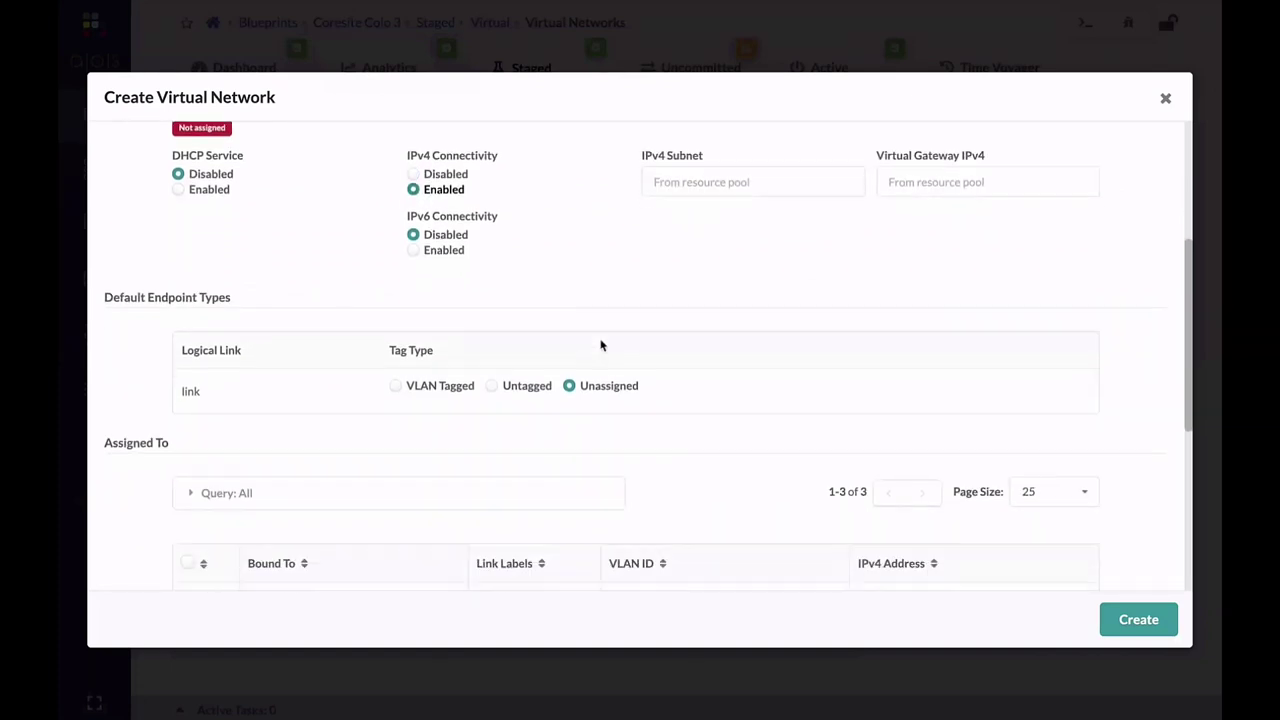
scroll(601, 345, "down", 1)
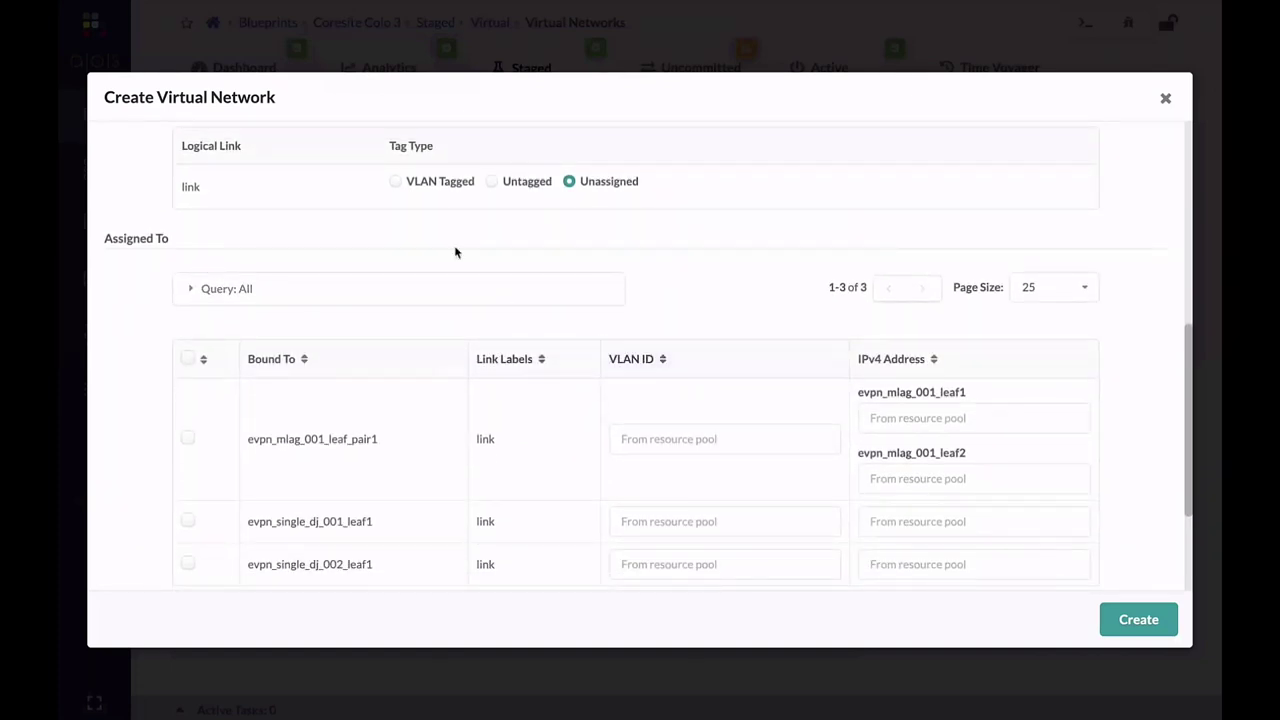
left_click(396, 183)
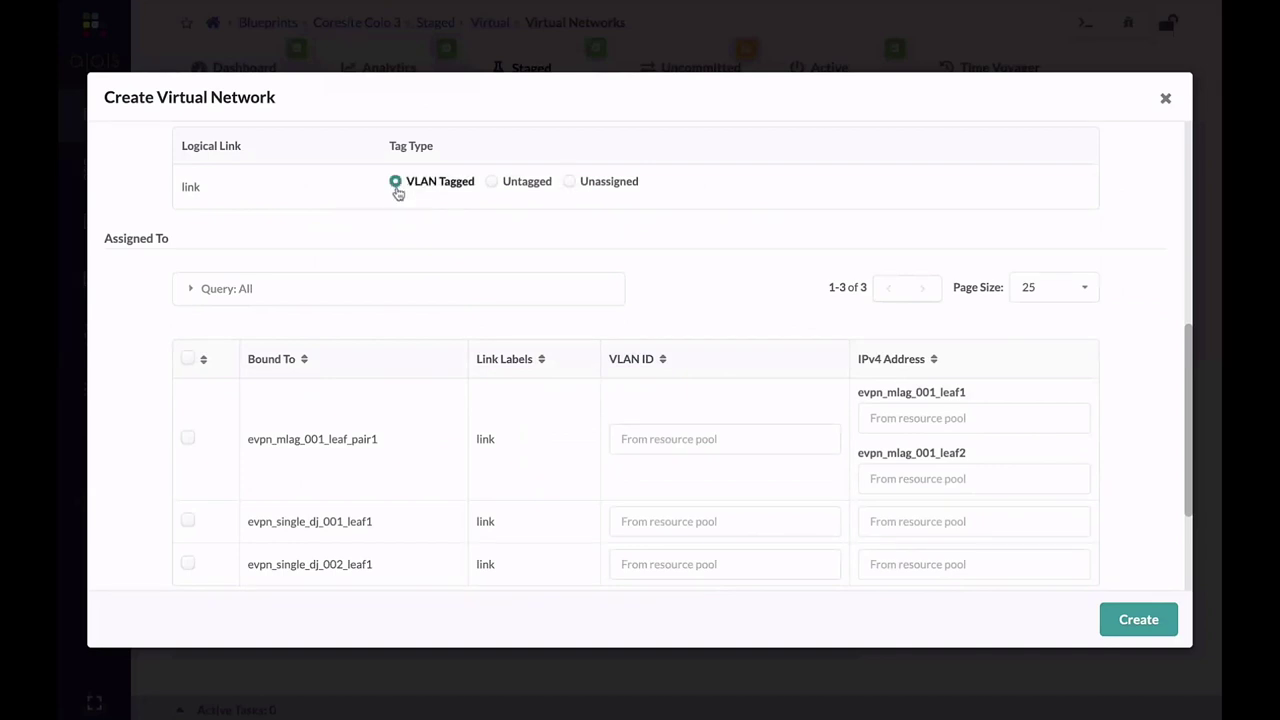
scroll(417, 434, "down", 2)
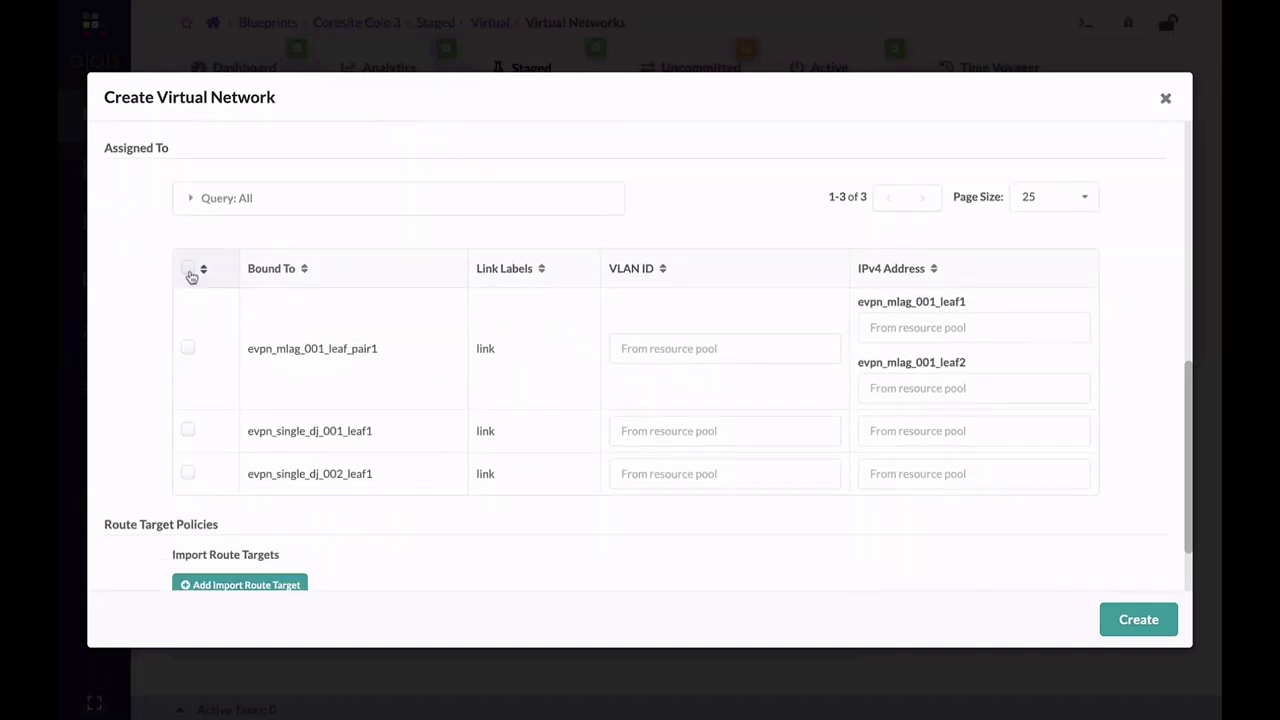
left_click(189, 274)
scroll(371, 425, "up", 2)
scroll(371, 425, "down", 3)
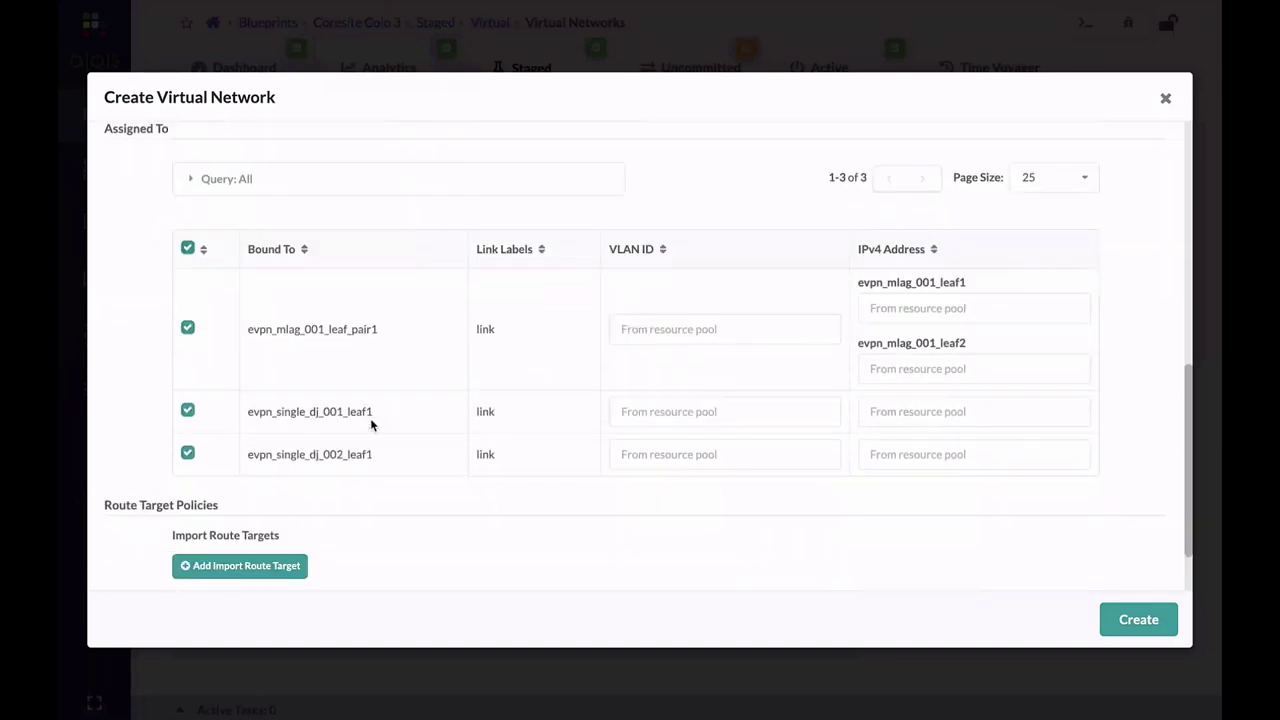
left_click(1124, 611)
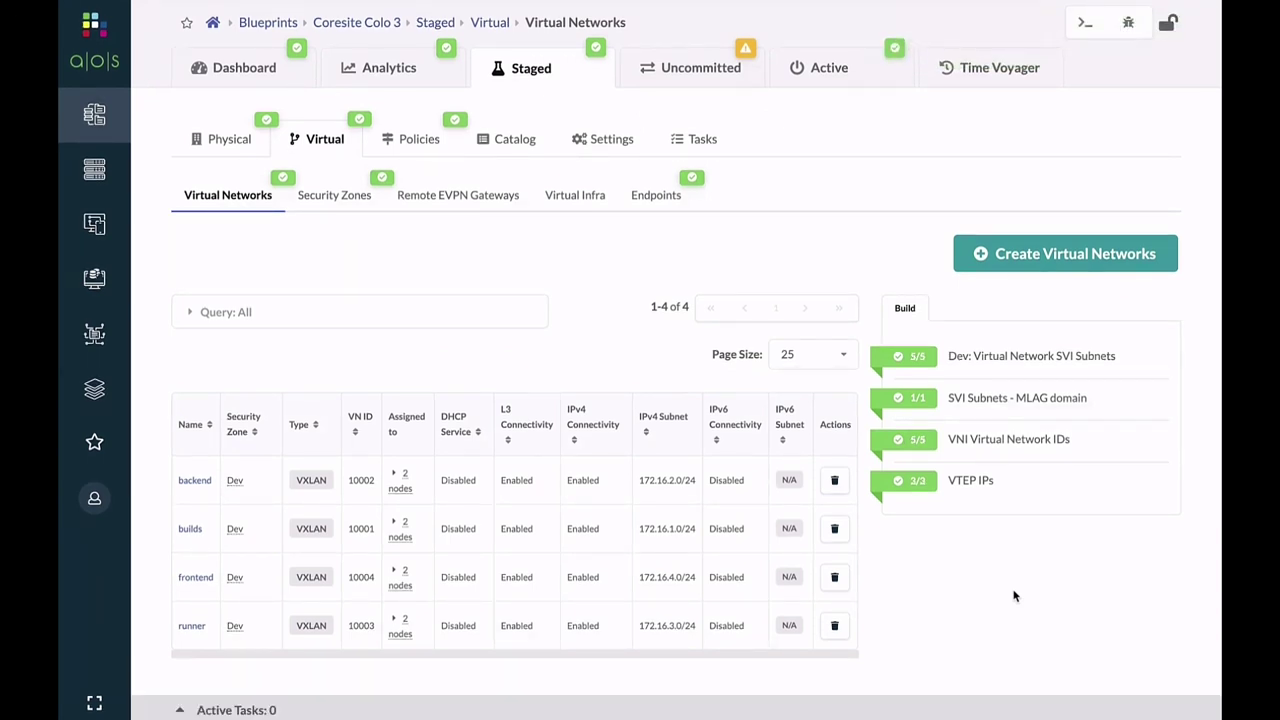
- Delete the builds virtual network and switch to the staged Physical view
scroll(1013, 596, "down", 1)
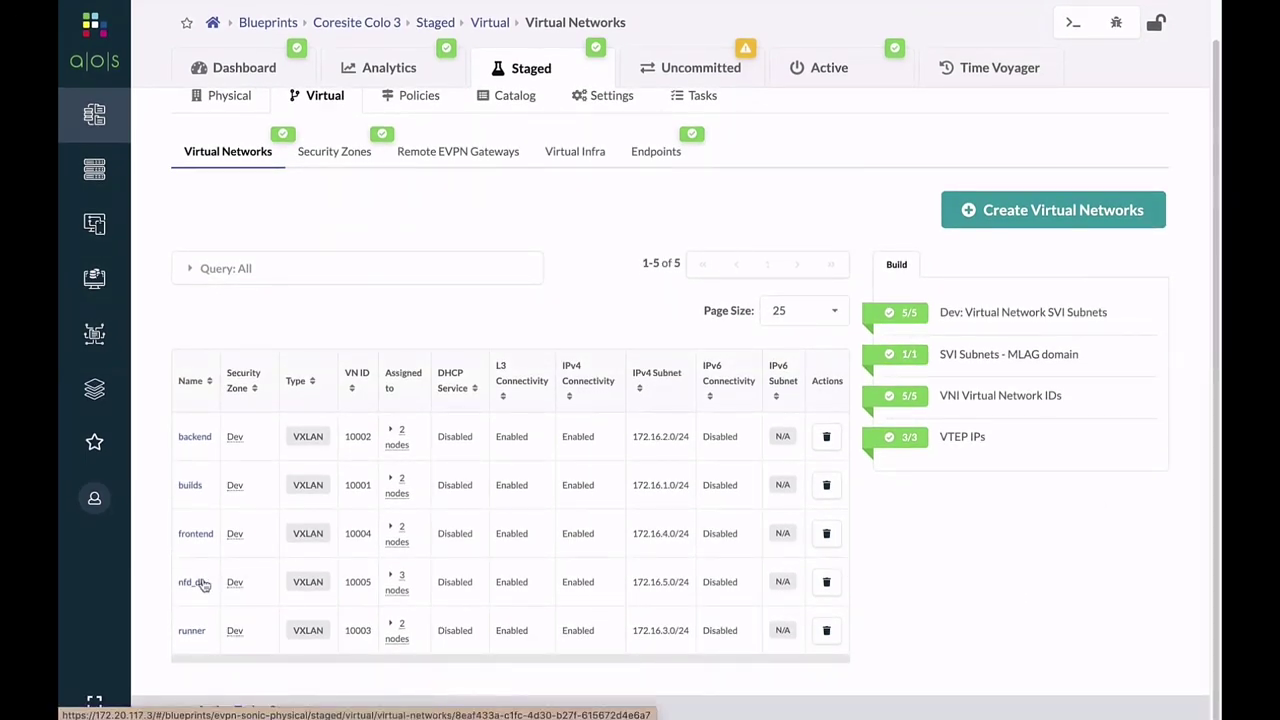
left_click(826, 486)
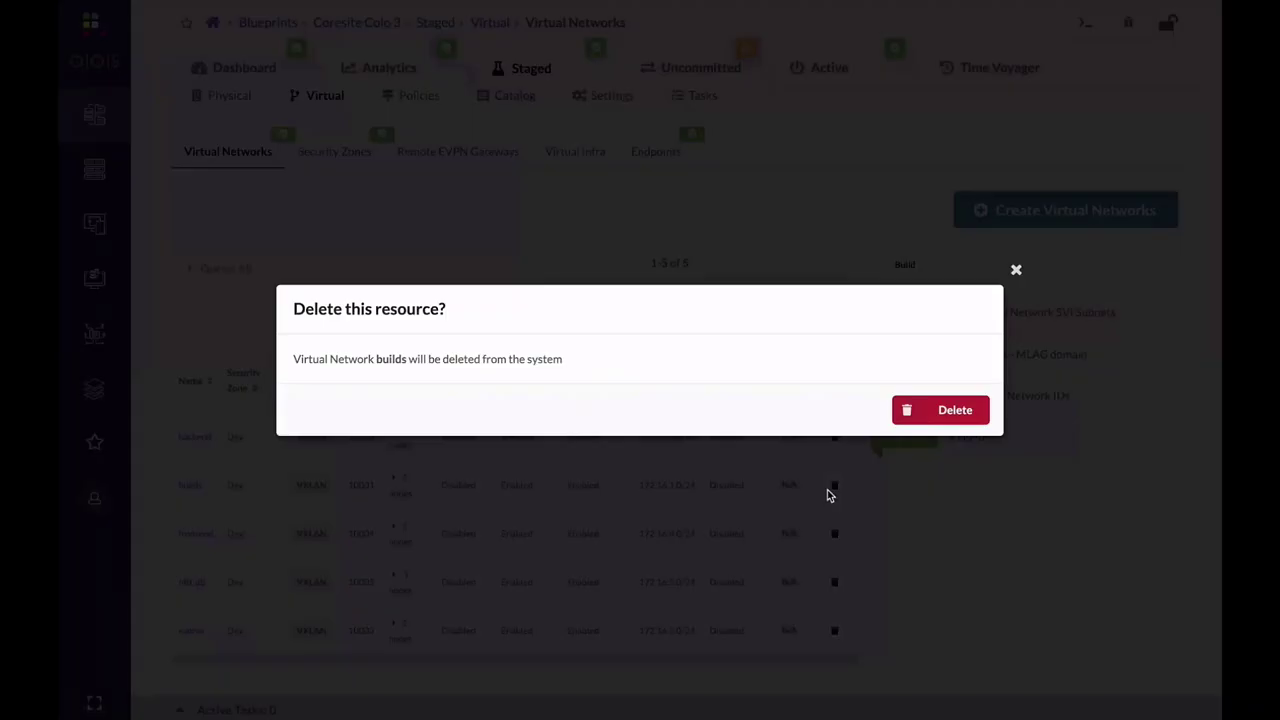
left_click(966, 409)
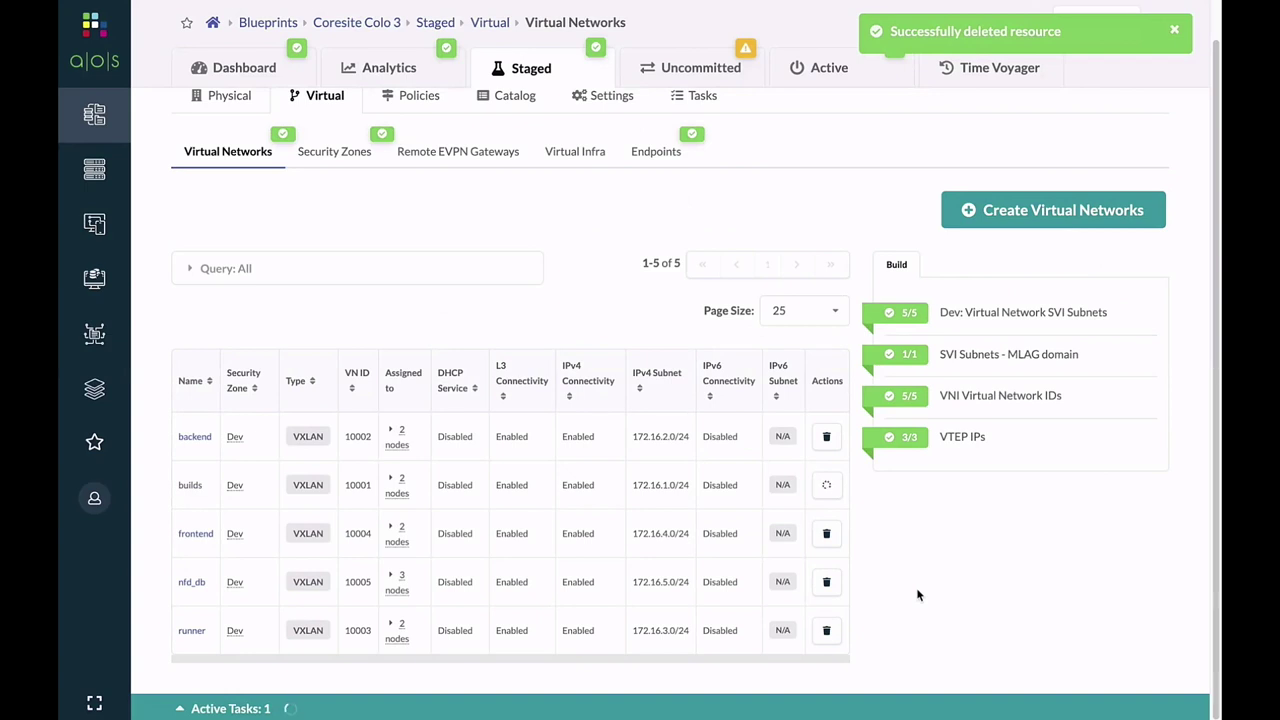
scroll(918, 595, "up", 1)
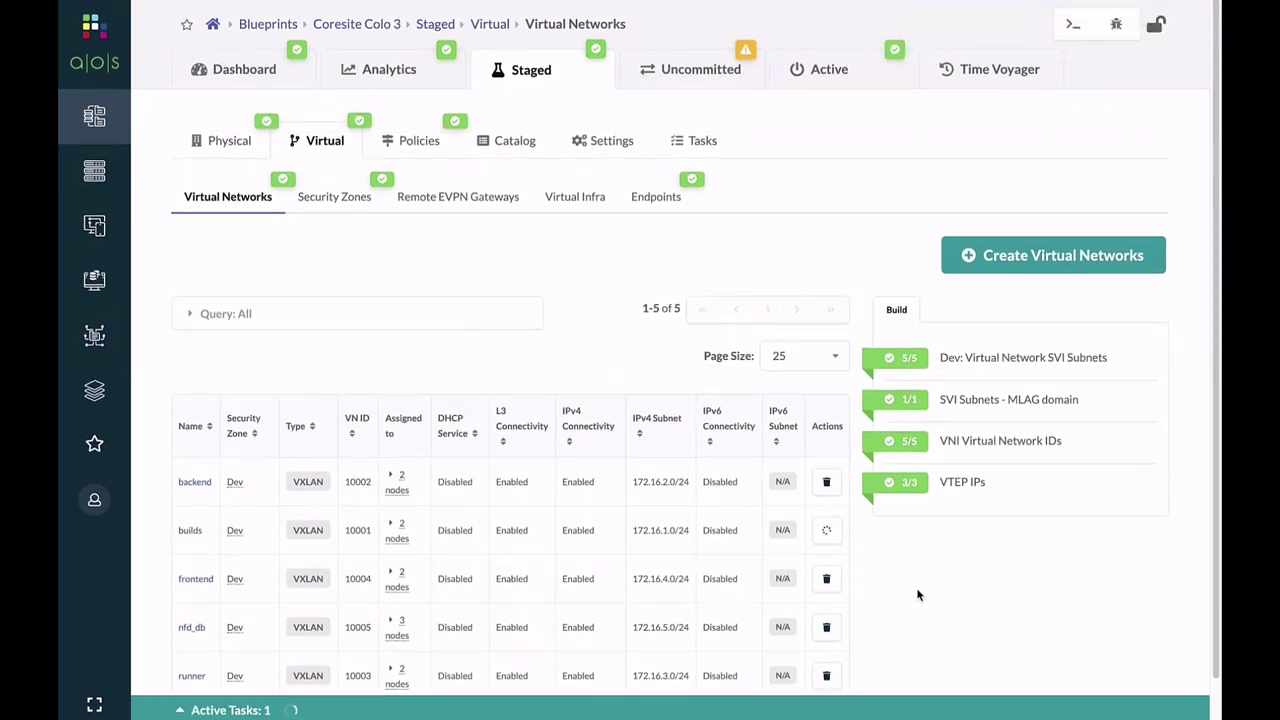
left_click(242, 149)
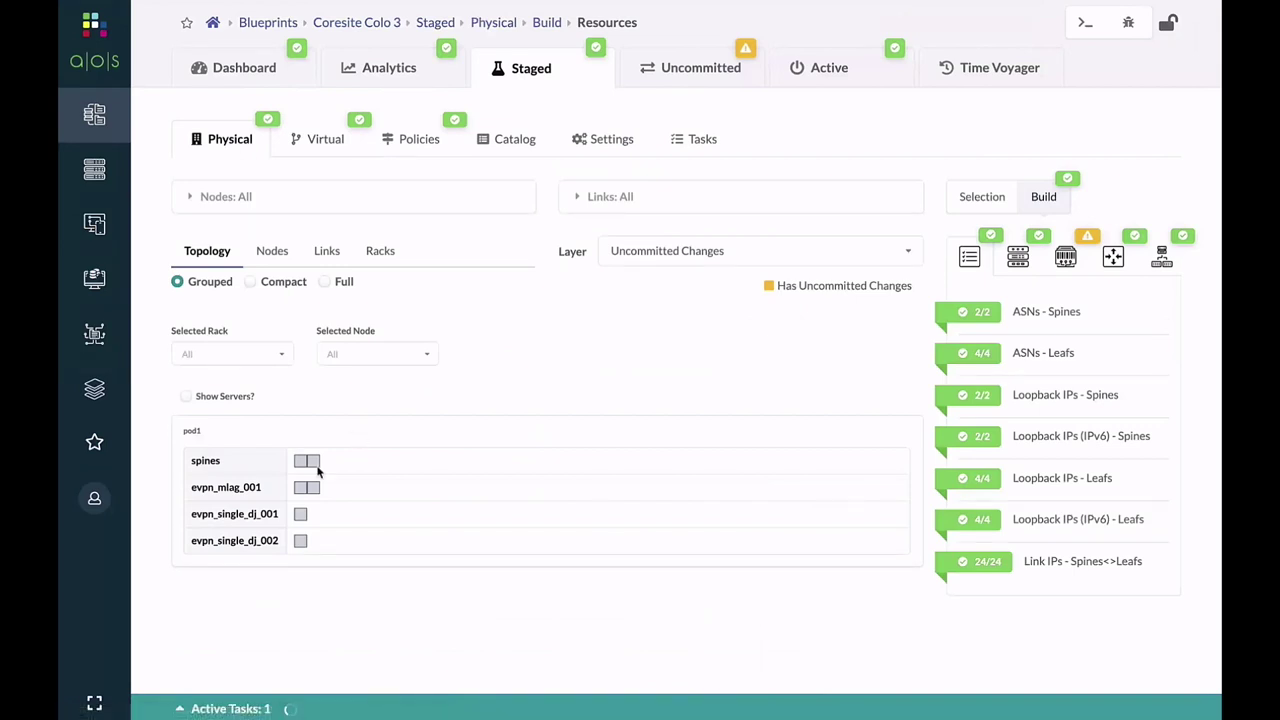
- Open evpn_mlag_001_leaf1's details and preview its Rendered, then Incremental, config
left_click(304, 488)
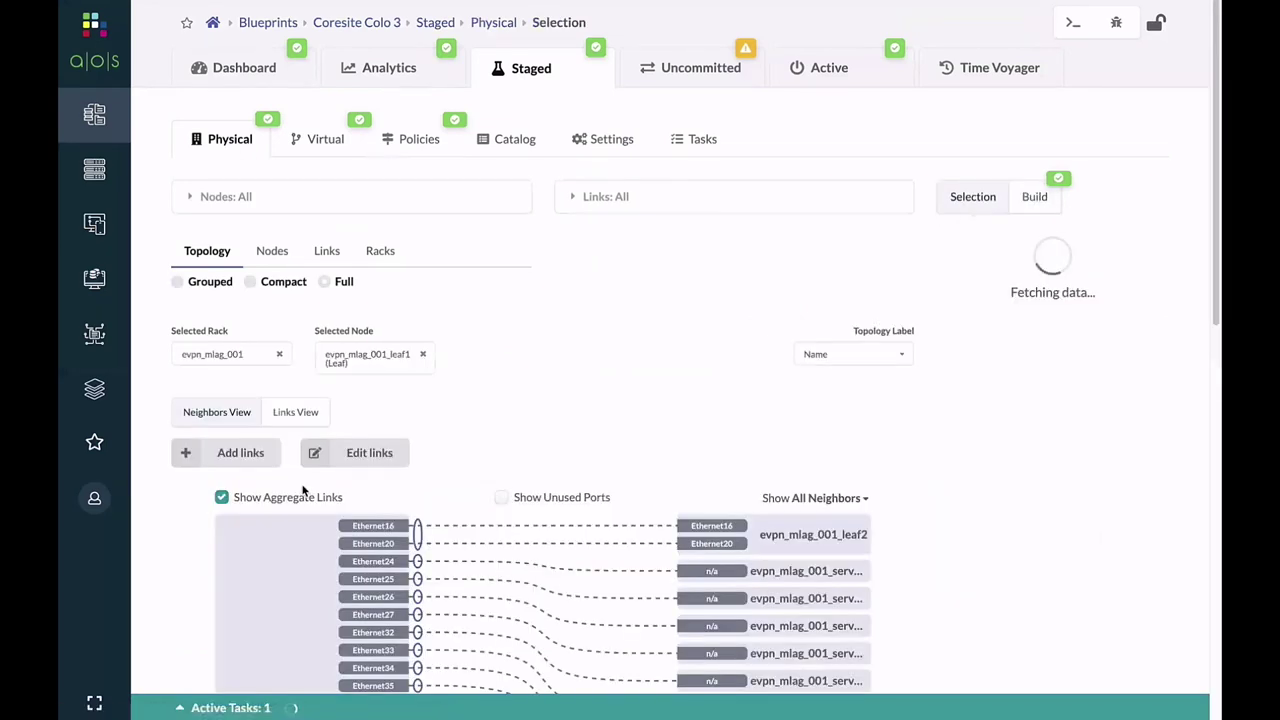
scroll(779, 481, "down", 3)
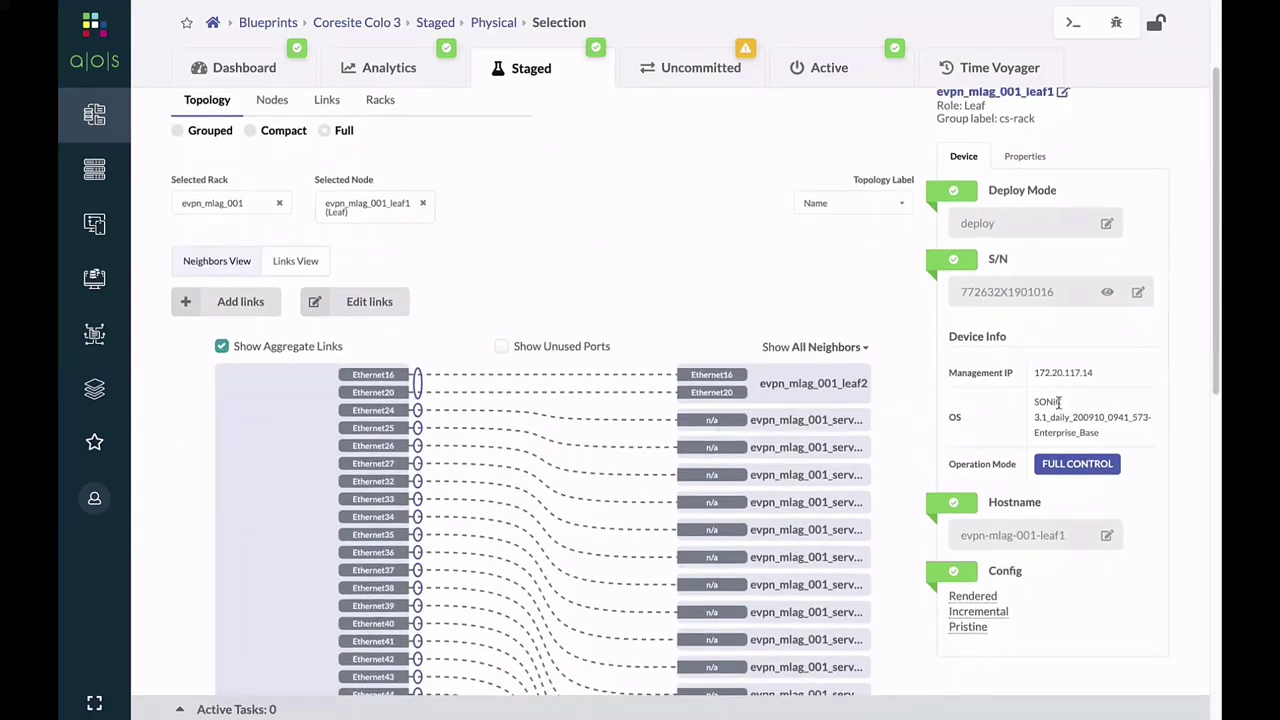
scroll(1037, 470, "down", 2)
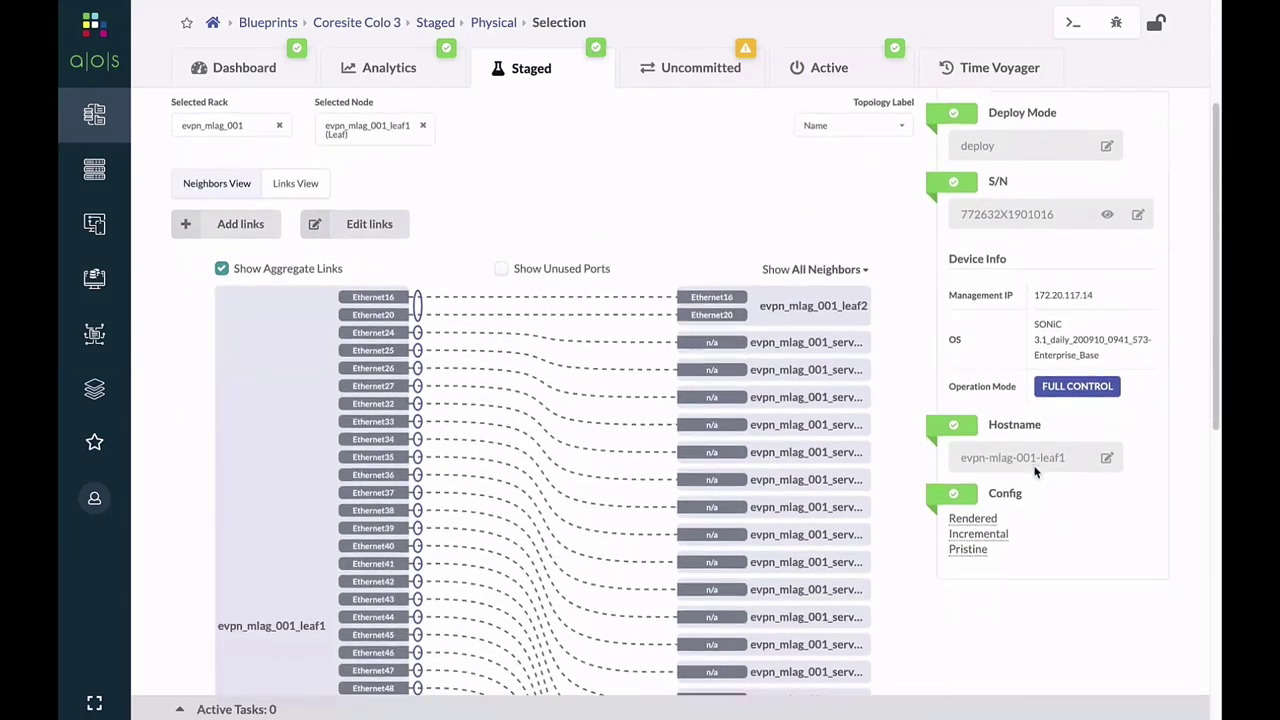
left_click(975, 518)
left_click(1003, 533)
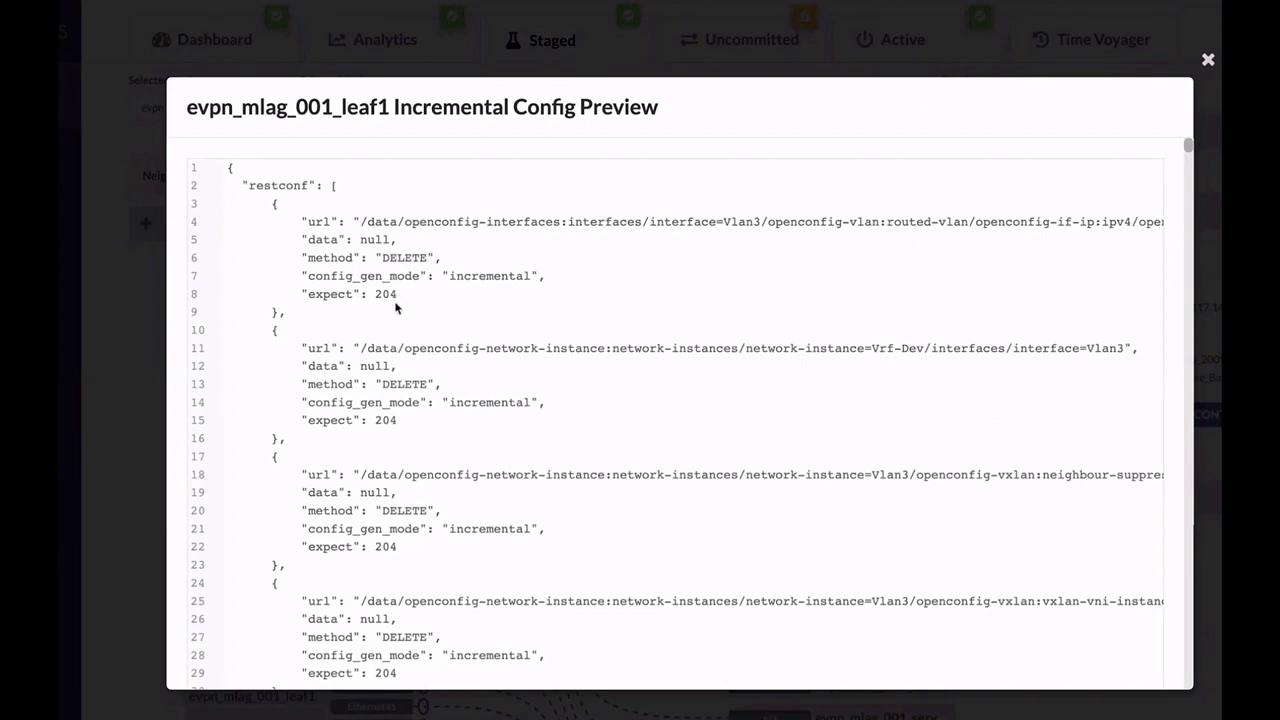
scroll(398, 390, "down", 1)
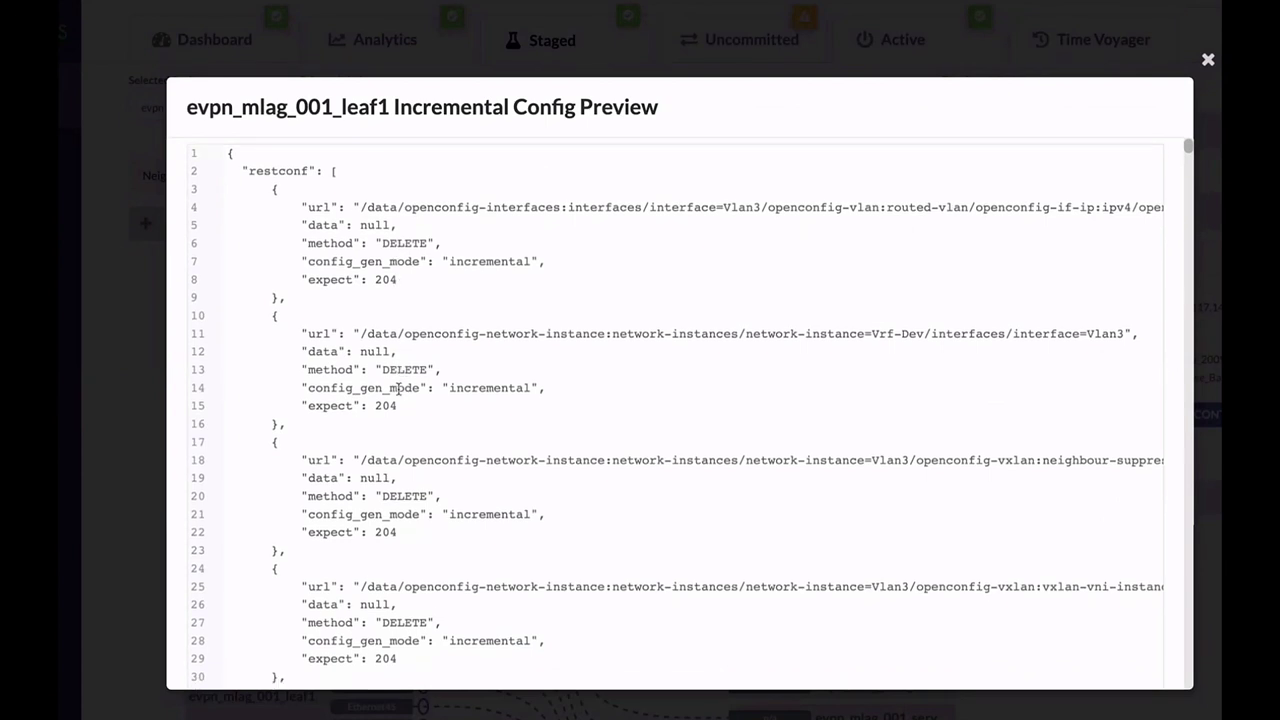
scroll(398, 390, "down", 5)
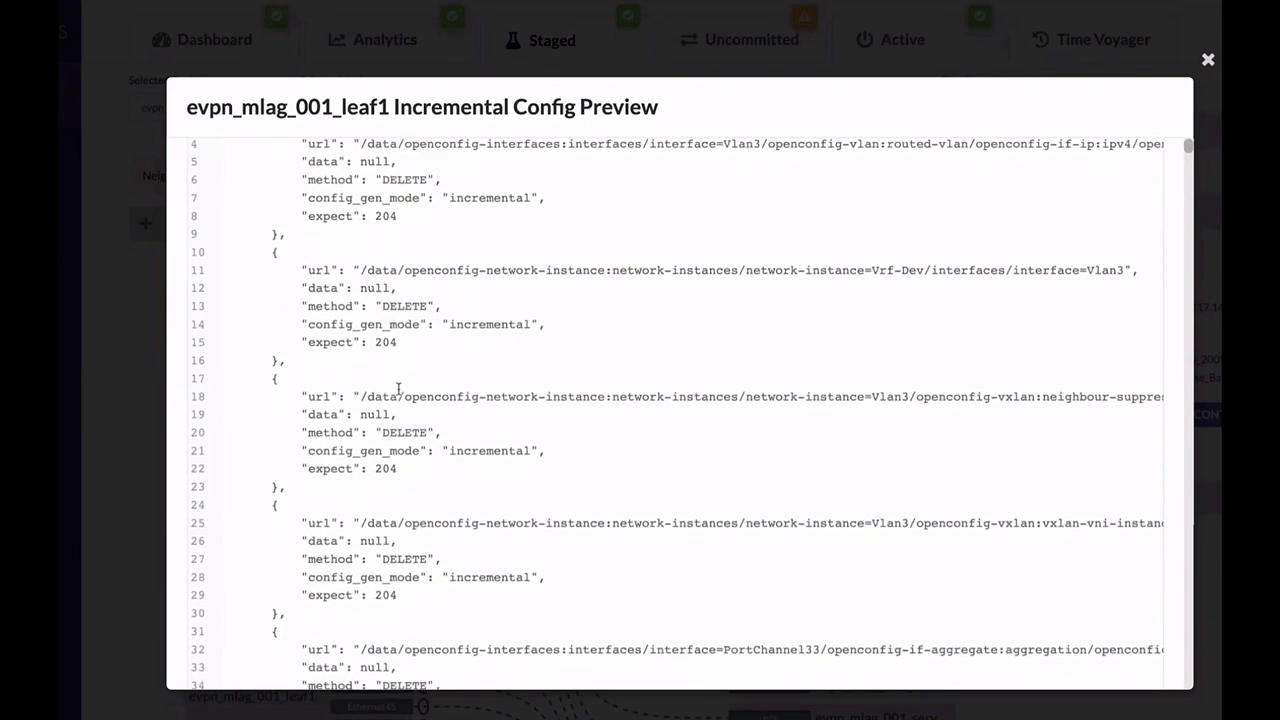
scroll(398, 390, "down", 10)
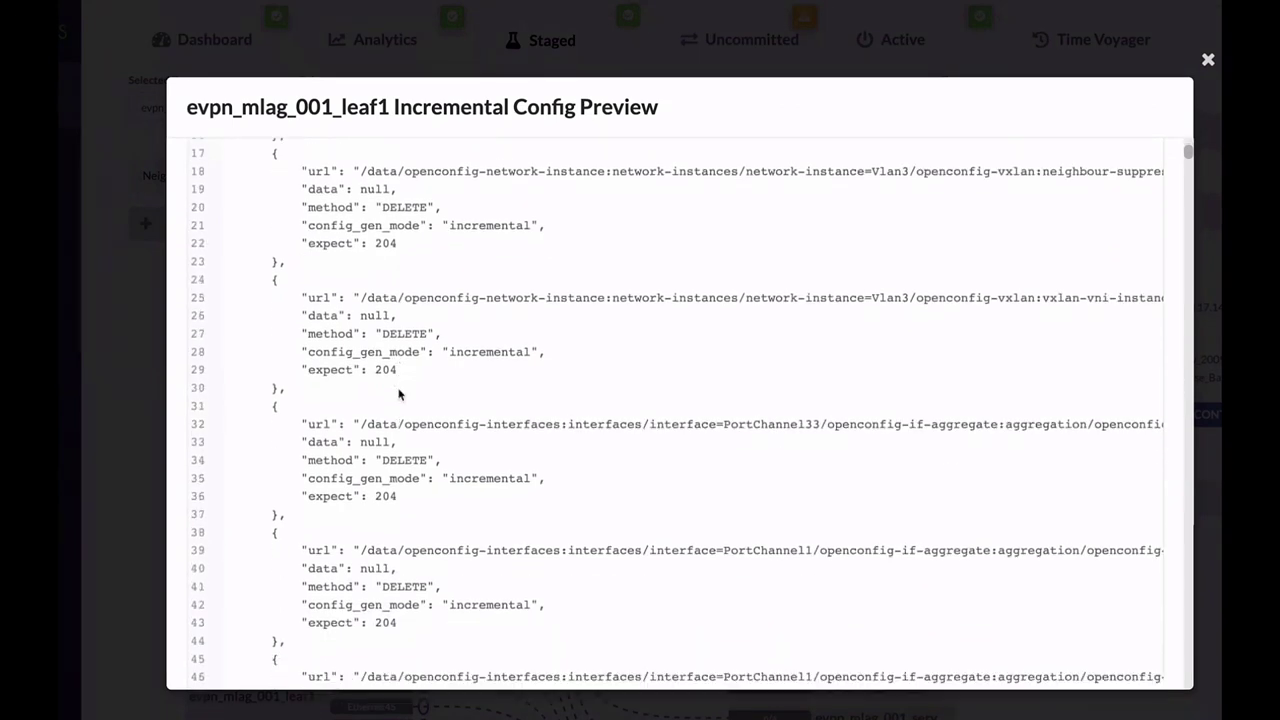
scroll(398, 385, "down", 15)
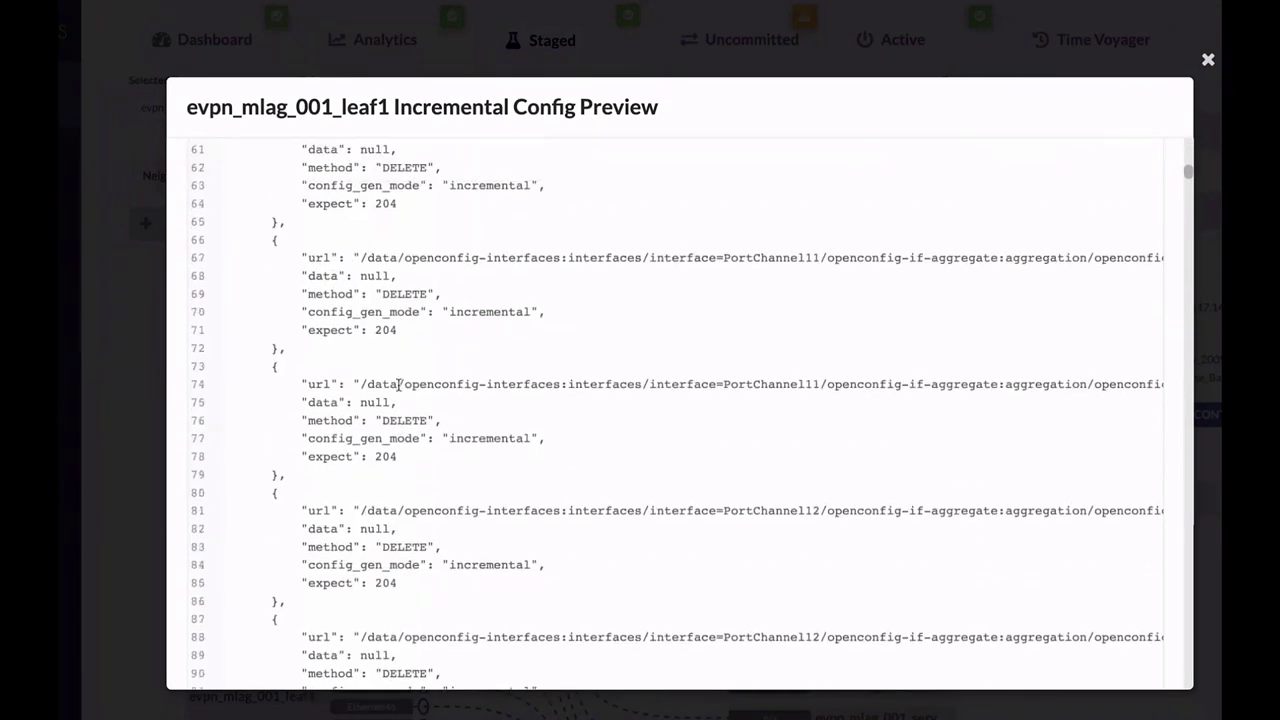
scroll(398, 385, "down", 15)
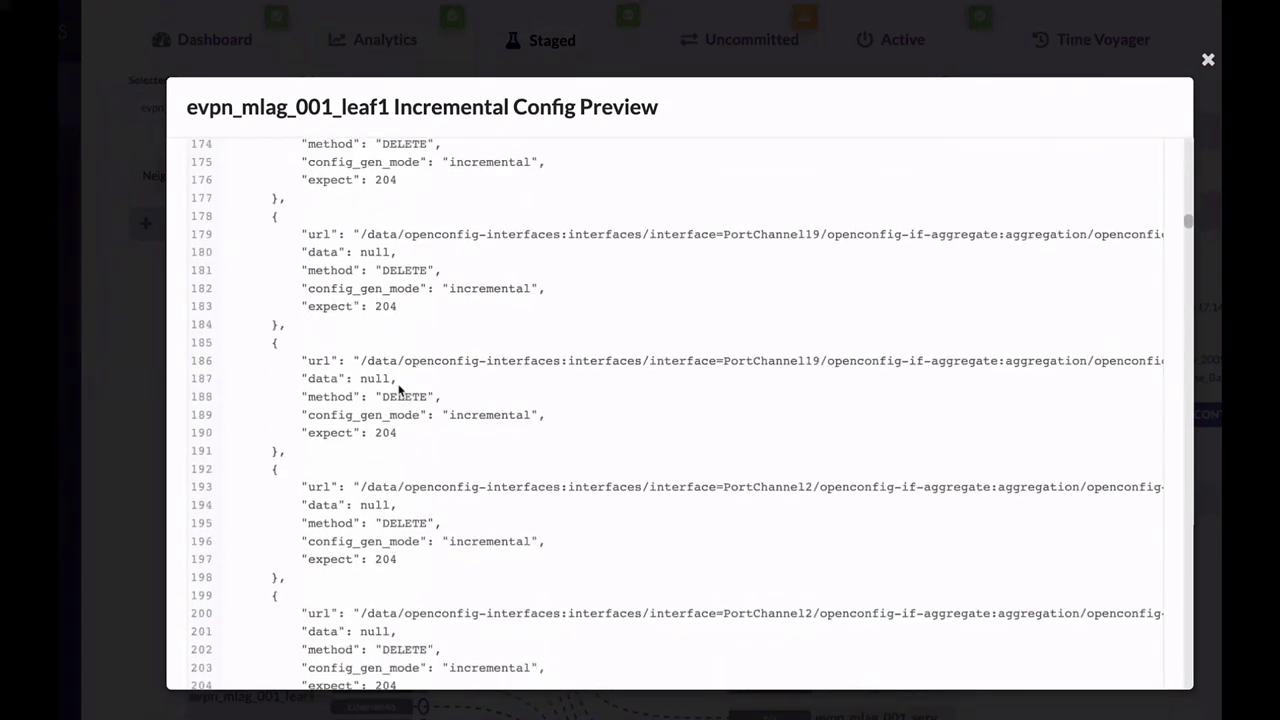
scroll(398, 390, "down", 20)
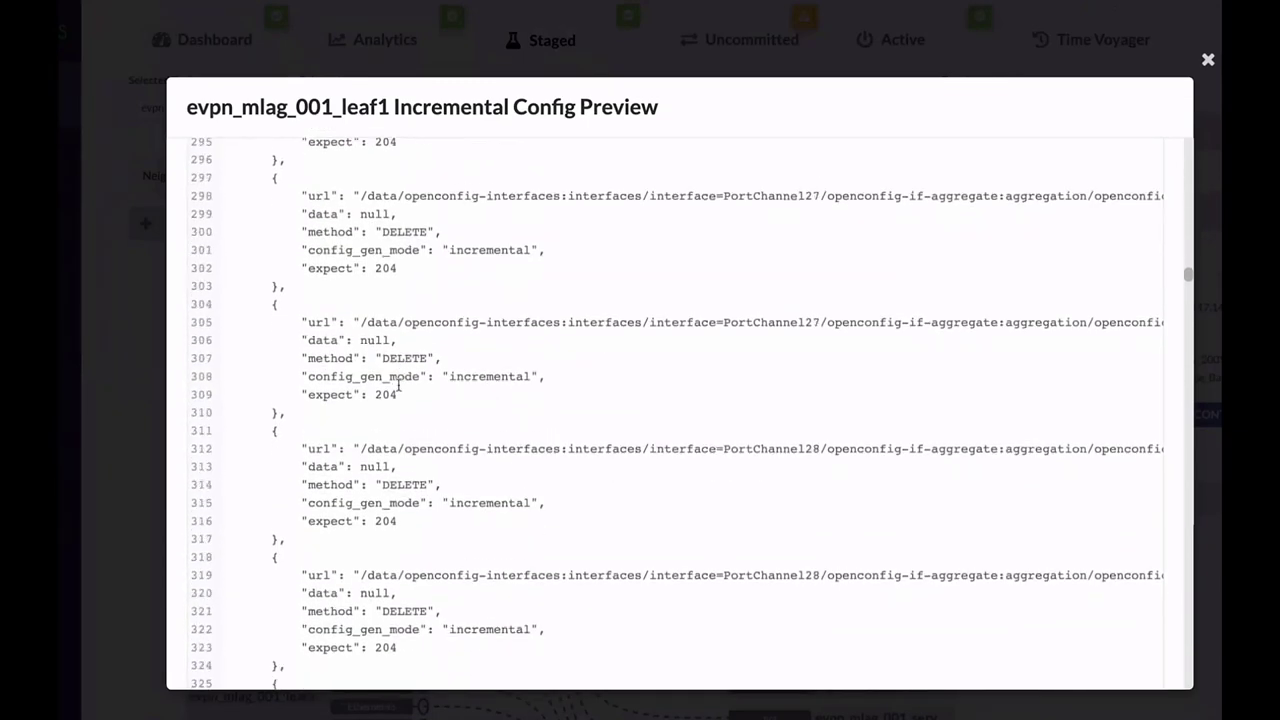
scroll(398, 390, "down", 20)
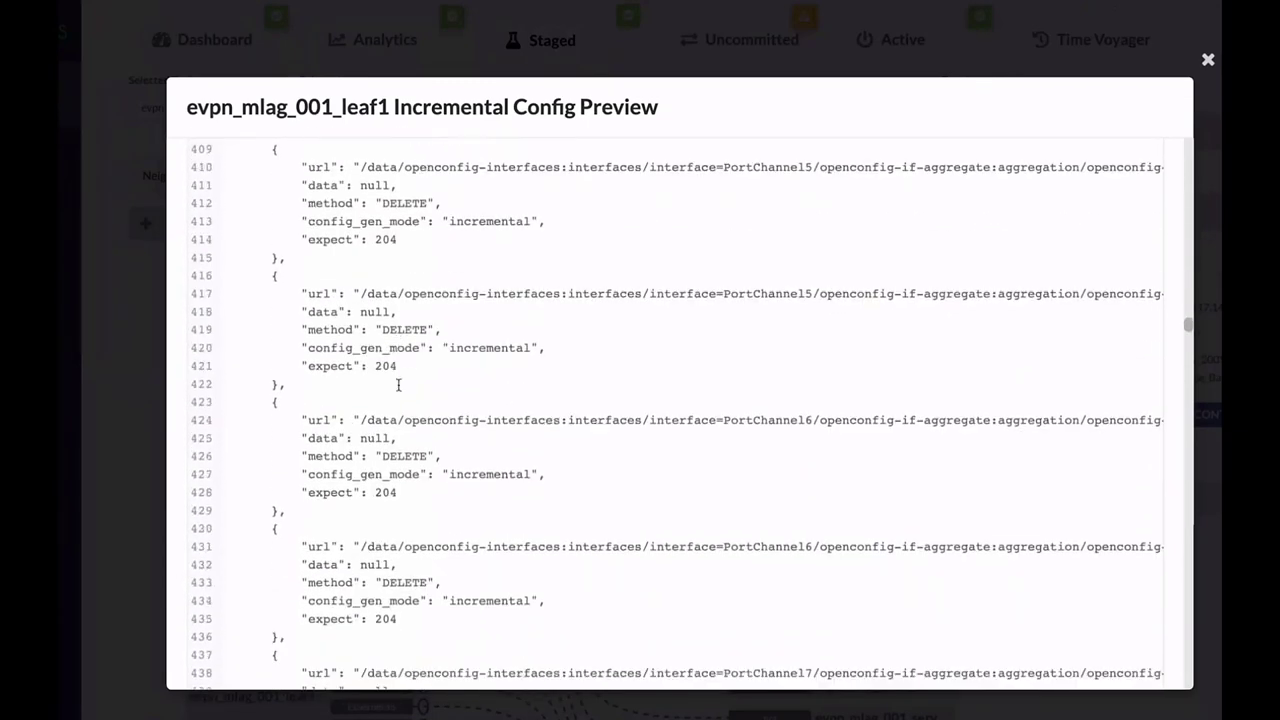
scroll(398, 390, "up", 1)
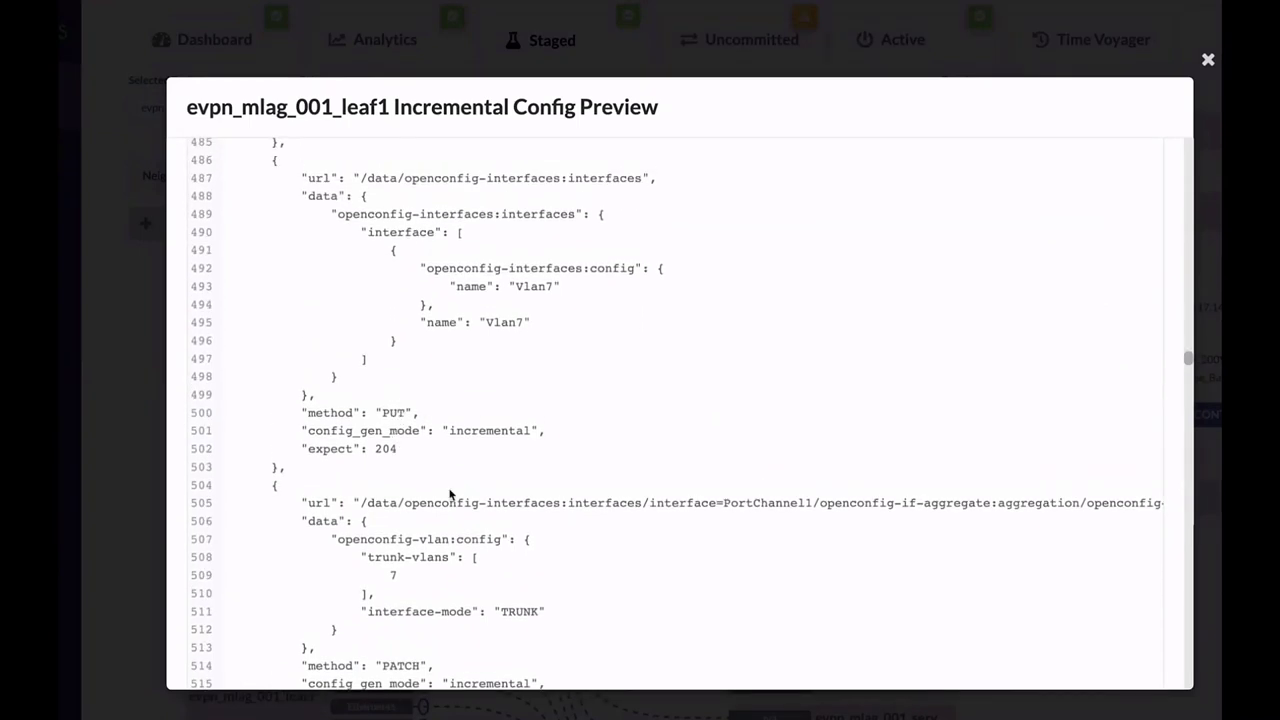
scroll(449, 491, "down", 2)
scroll(449, 494, "down", 6)
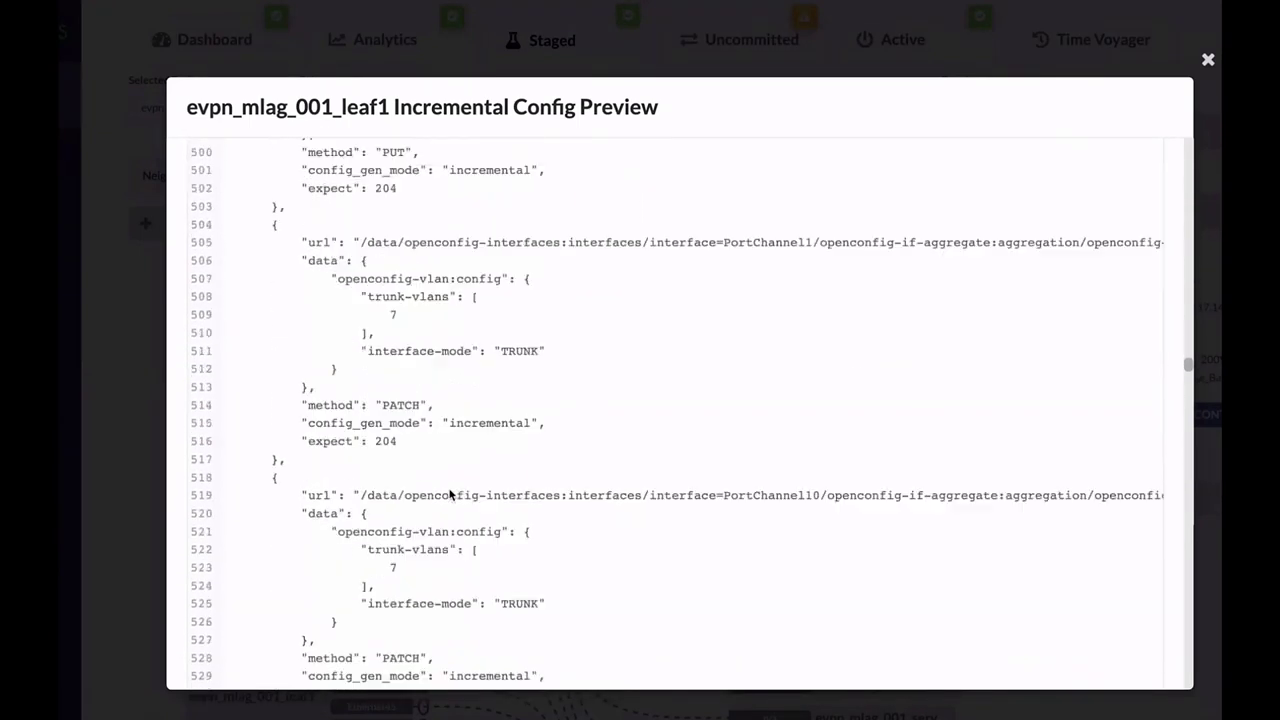
scroll(449, 494, "down", 11)
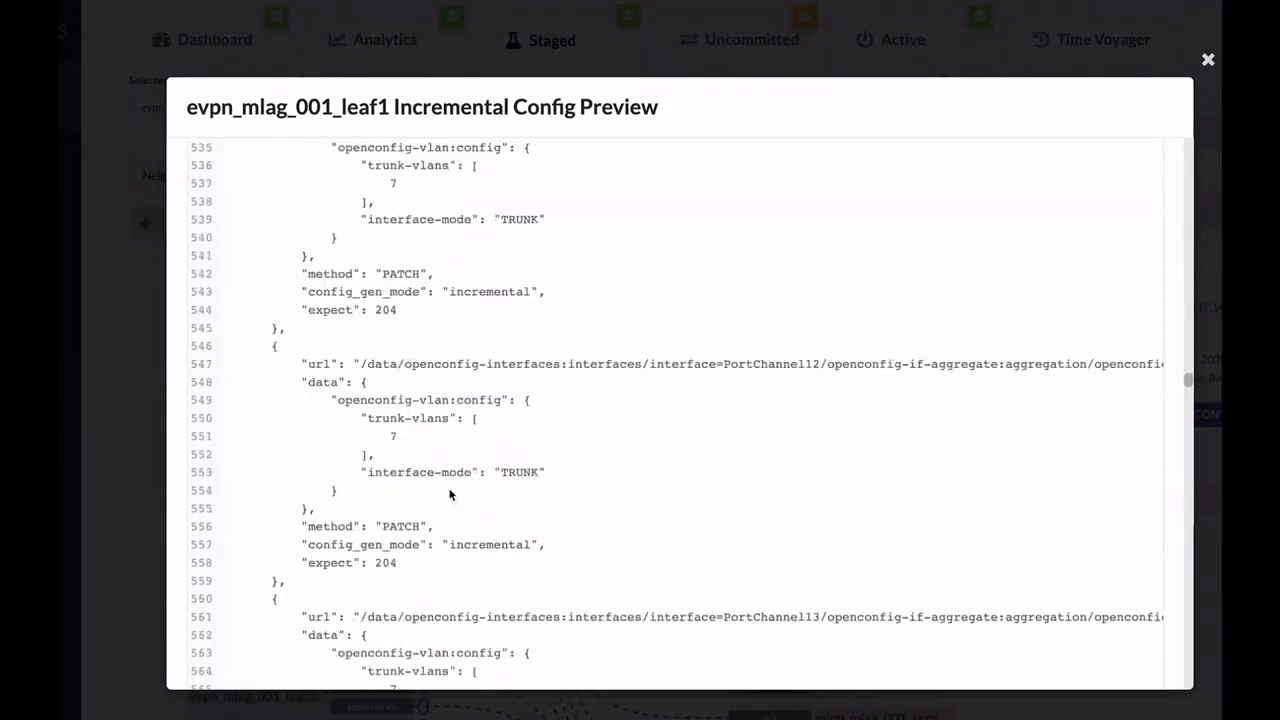
scroll(449, 492, "down", 8)
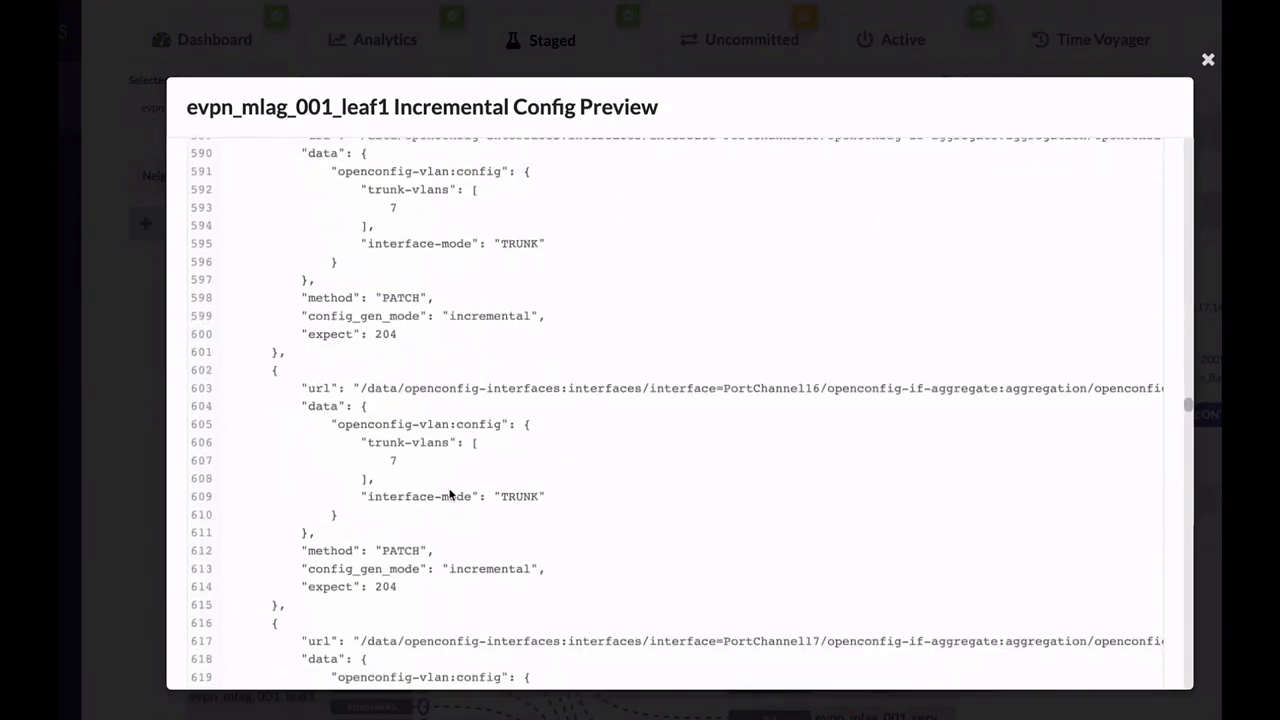
scroll(449, 492, "down", 11)
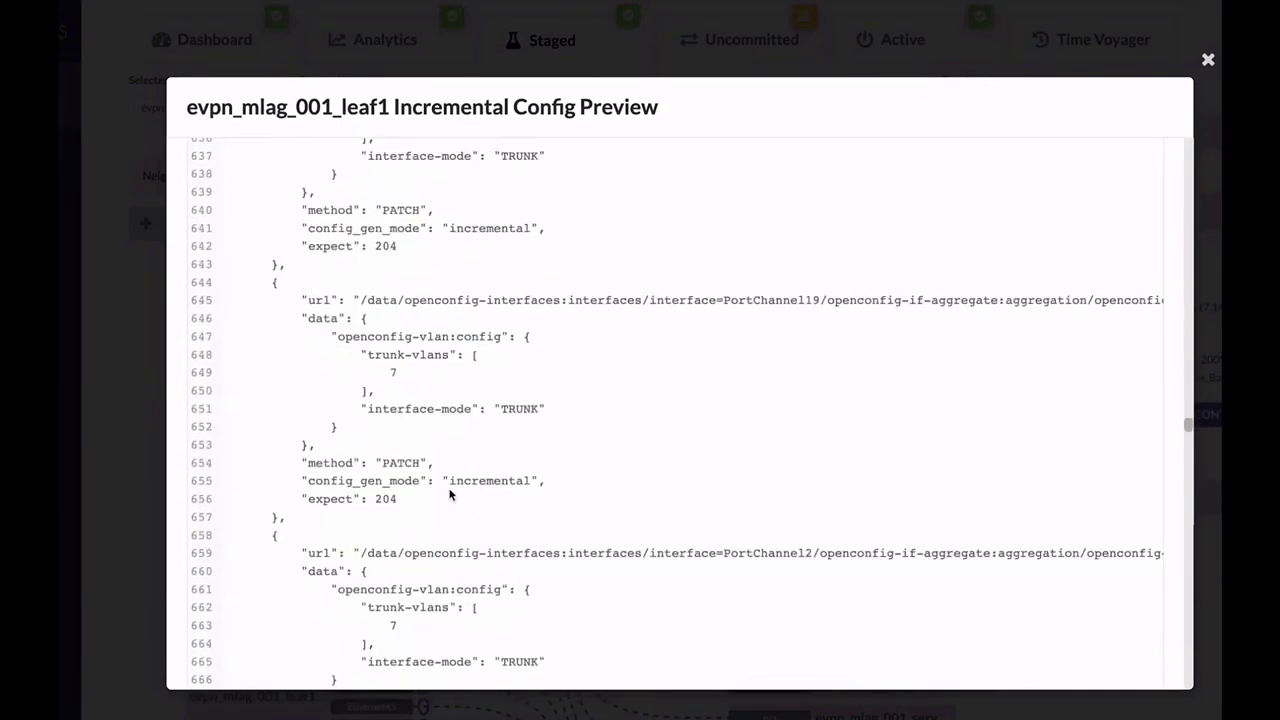
scroll(449, 492, "down", 13)
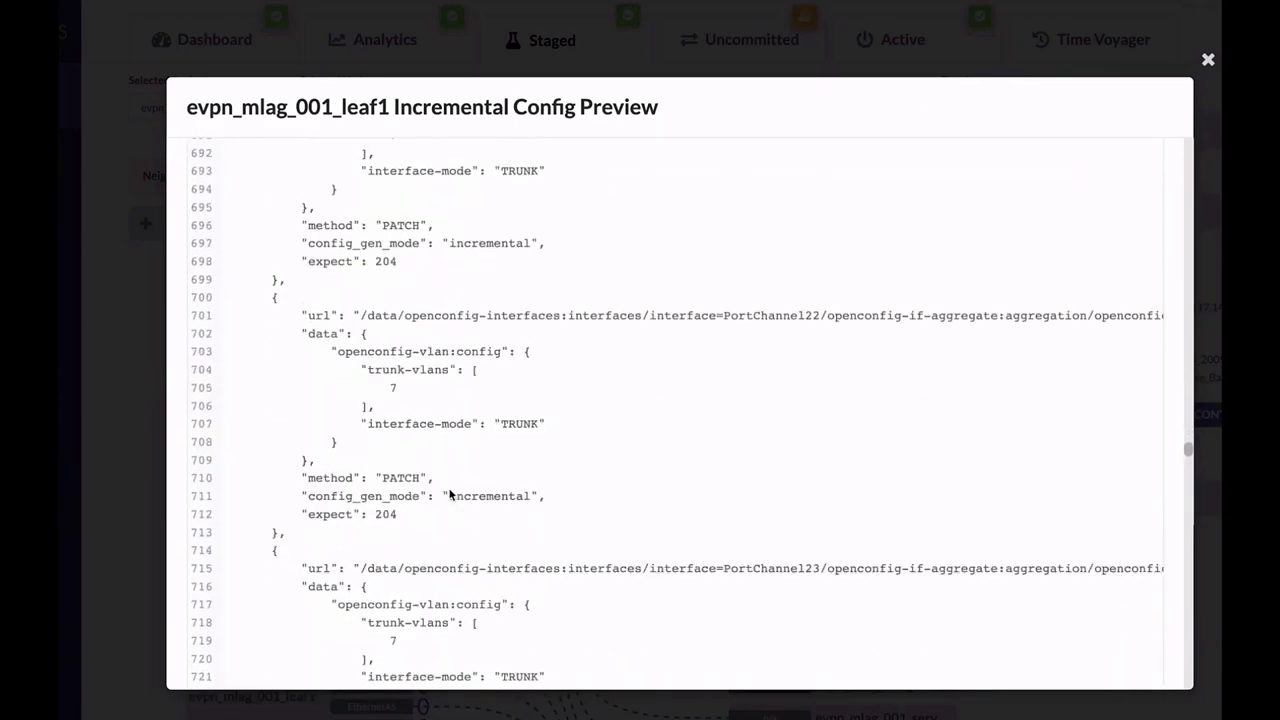
scroll(449, 492, "down", 12)
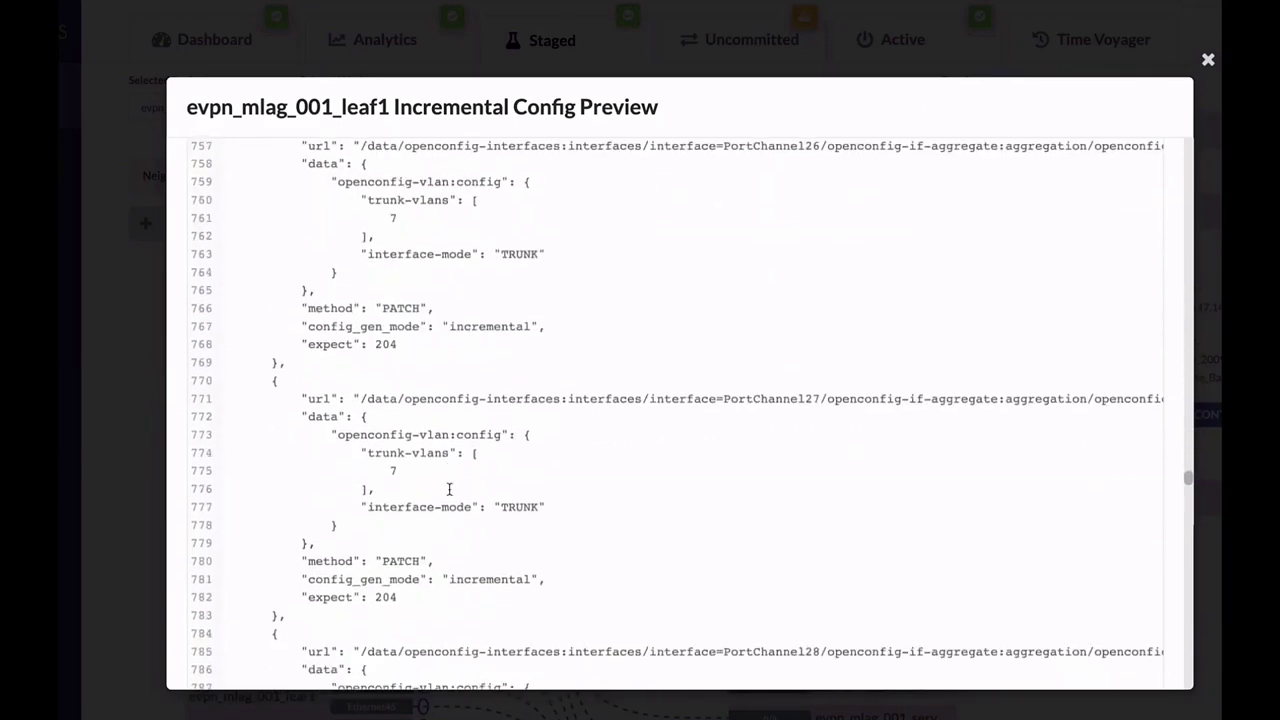
scroll(449, 492, "down", 18)
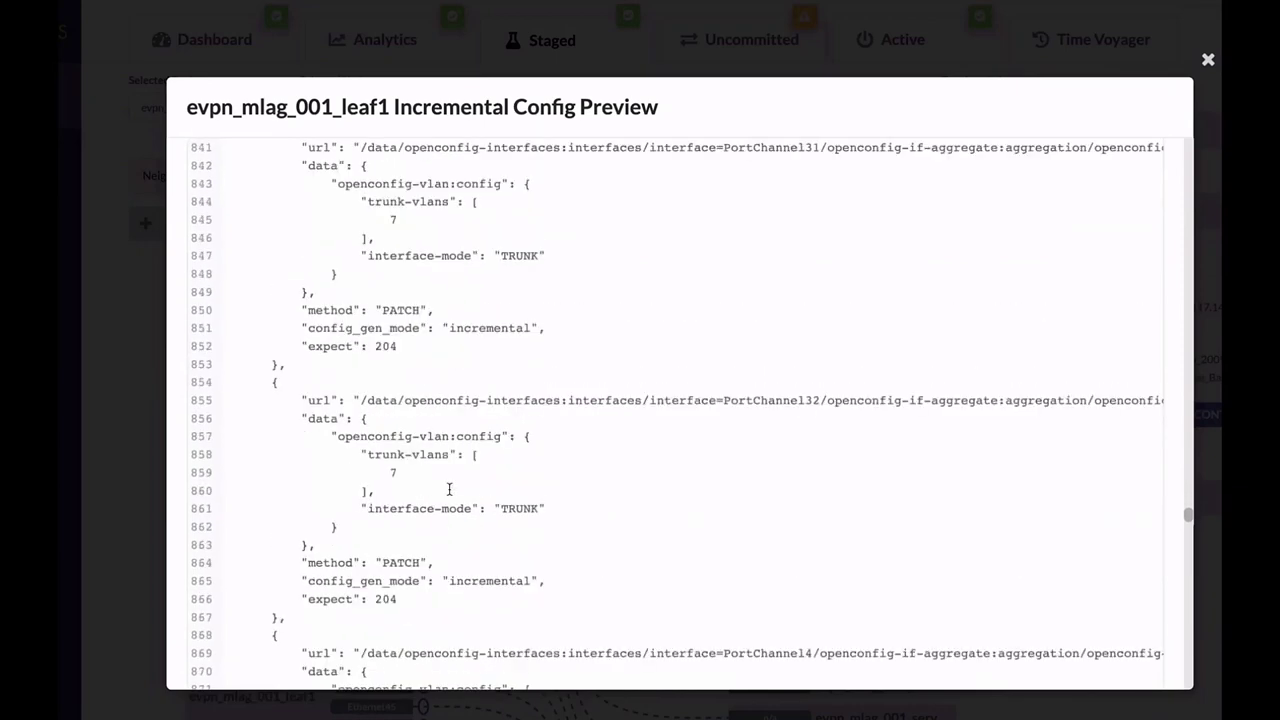
scroll(449, 492, "down", 8)
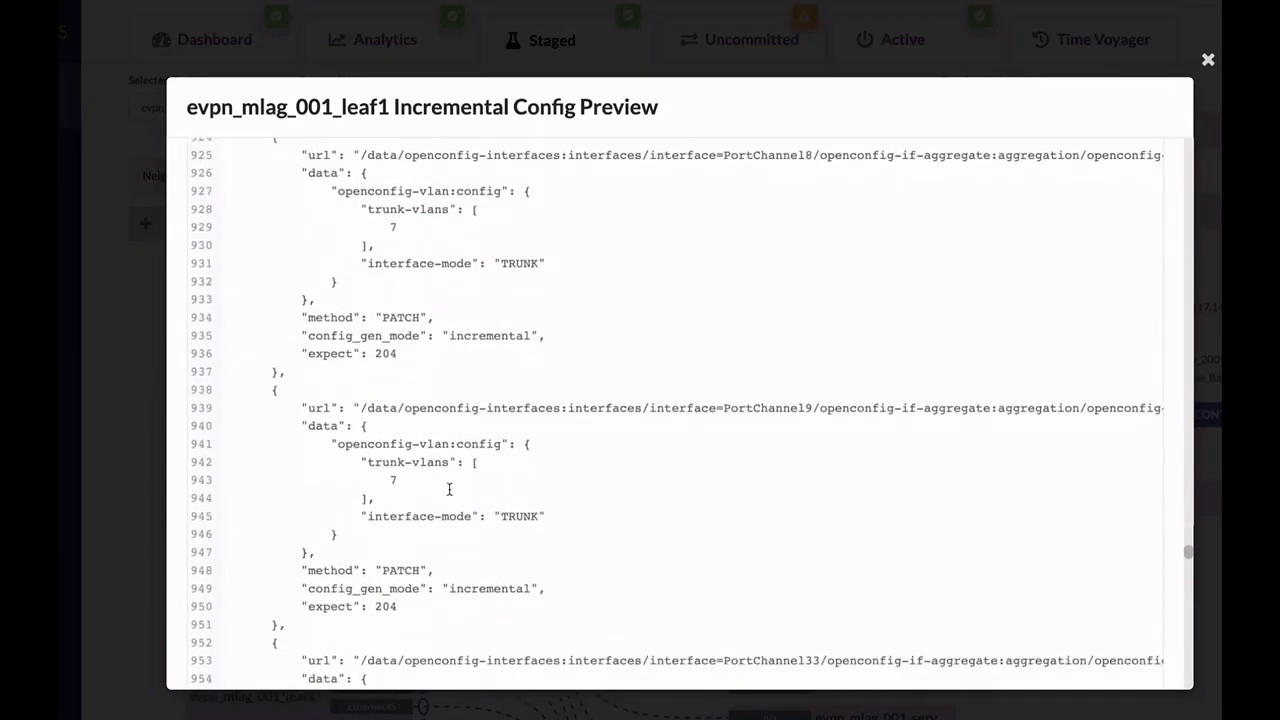
scroll(459, 216, "up", 2)
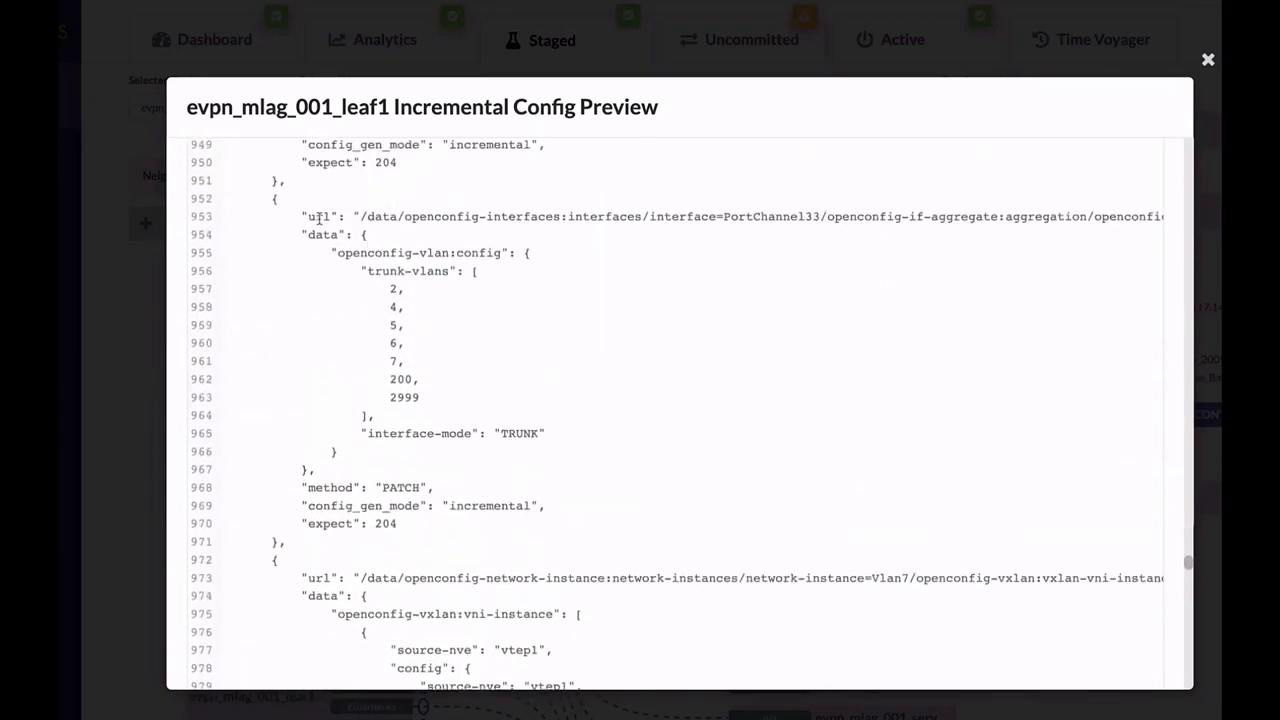
left_click_drag(318, 218, 378, 221)
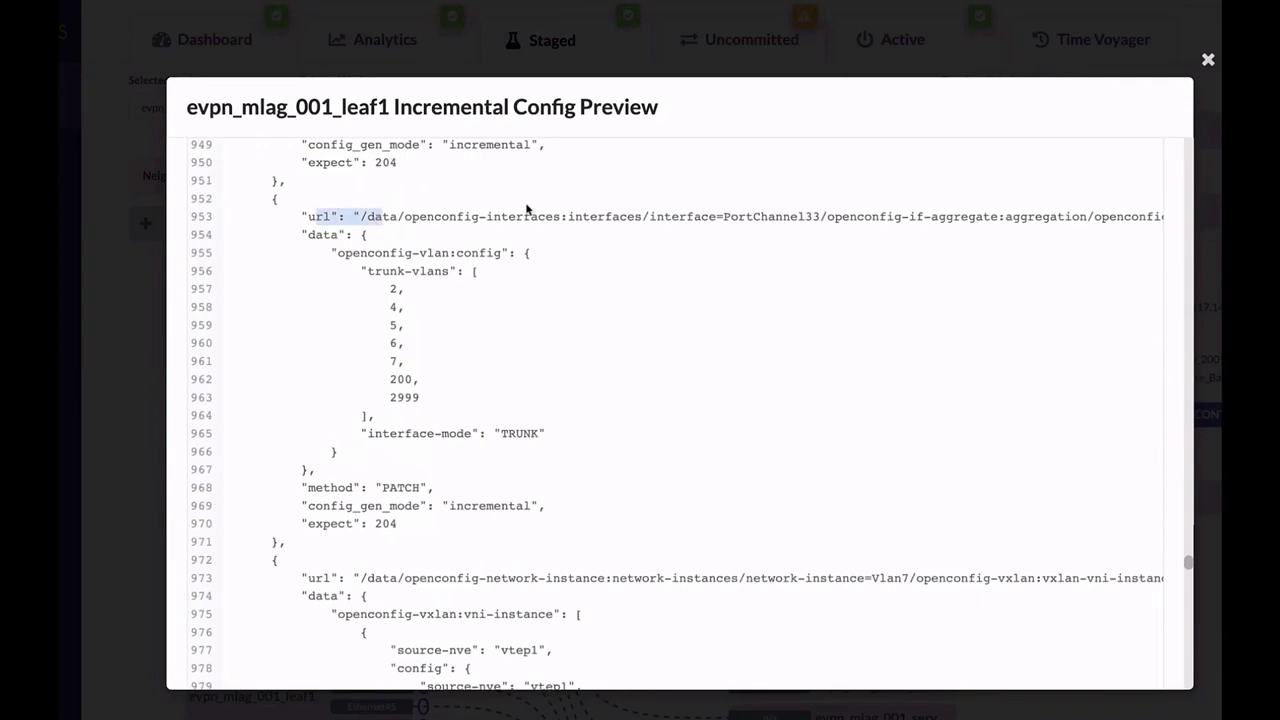
left_click(602, 216)
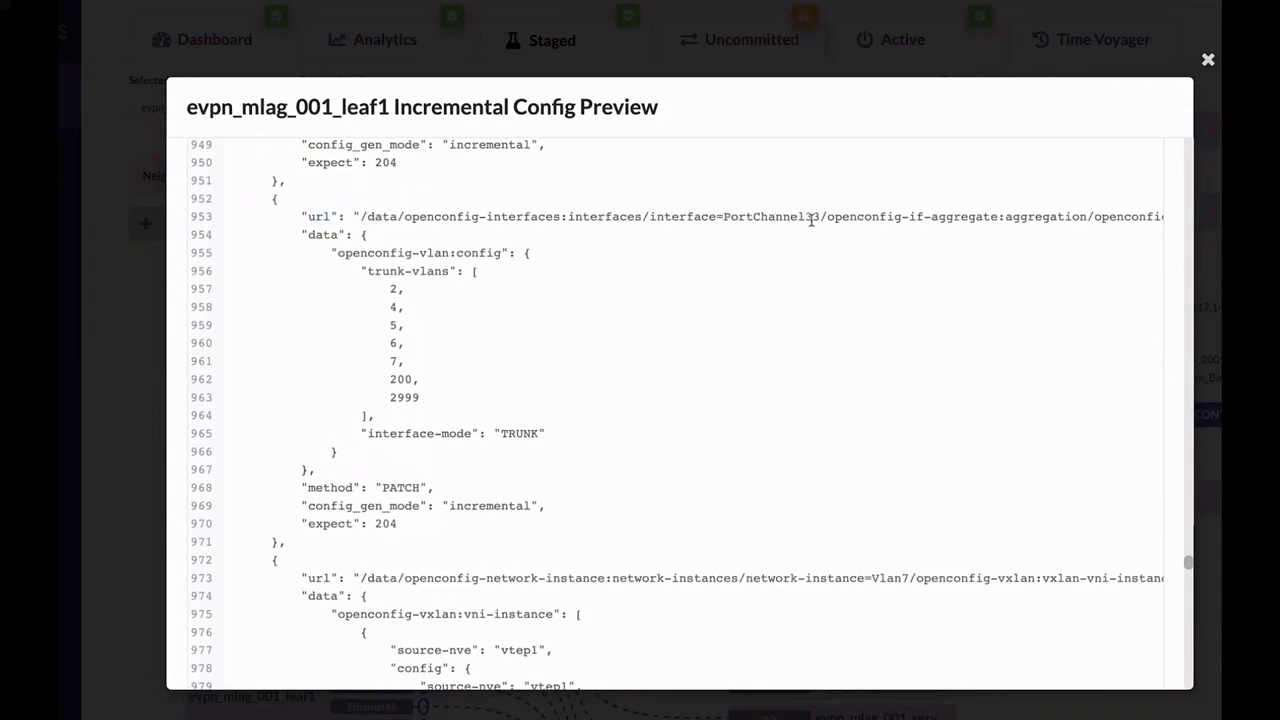
left_click_drag(820, 217, 636, 218)
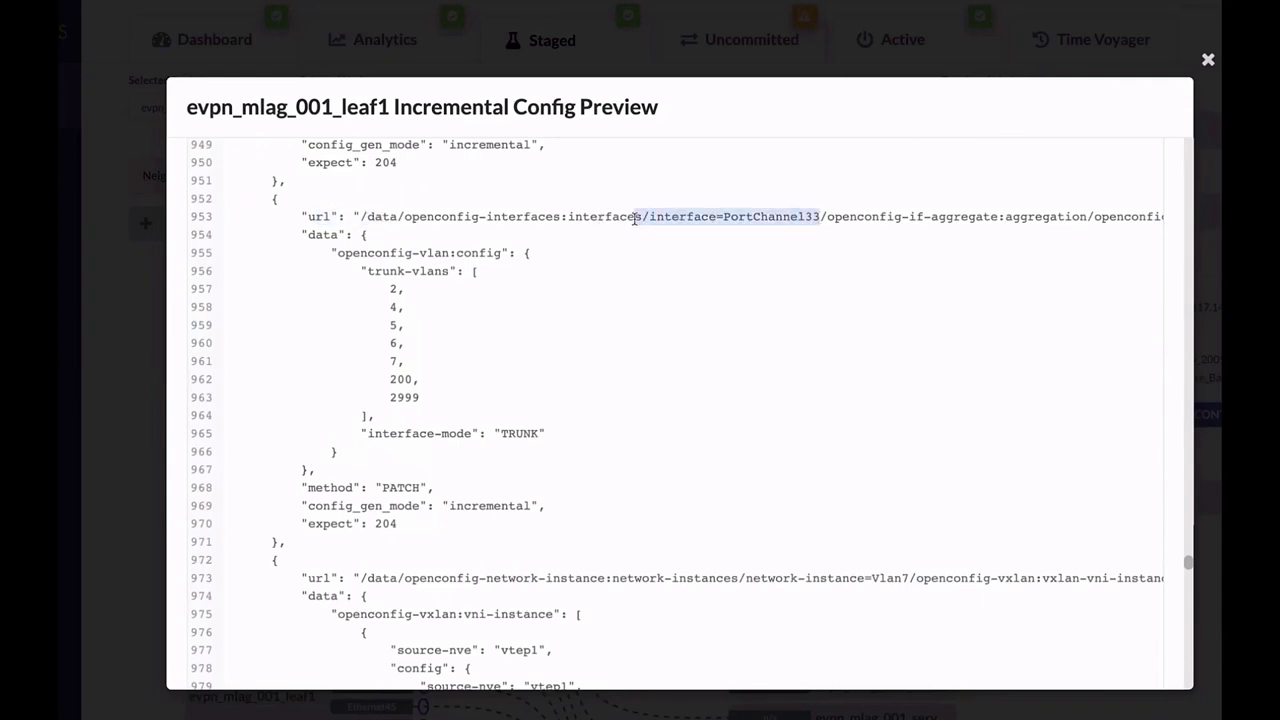
left_click_drag(428, 399, 222, 288)
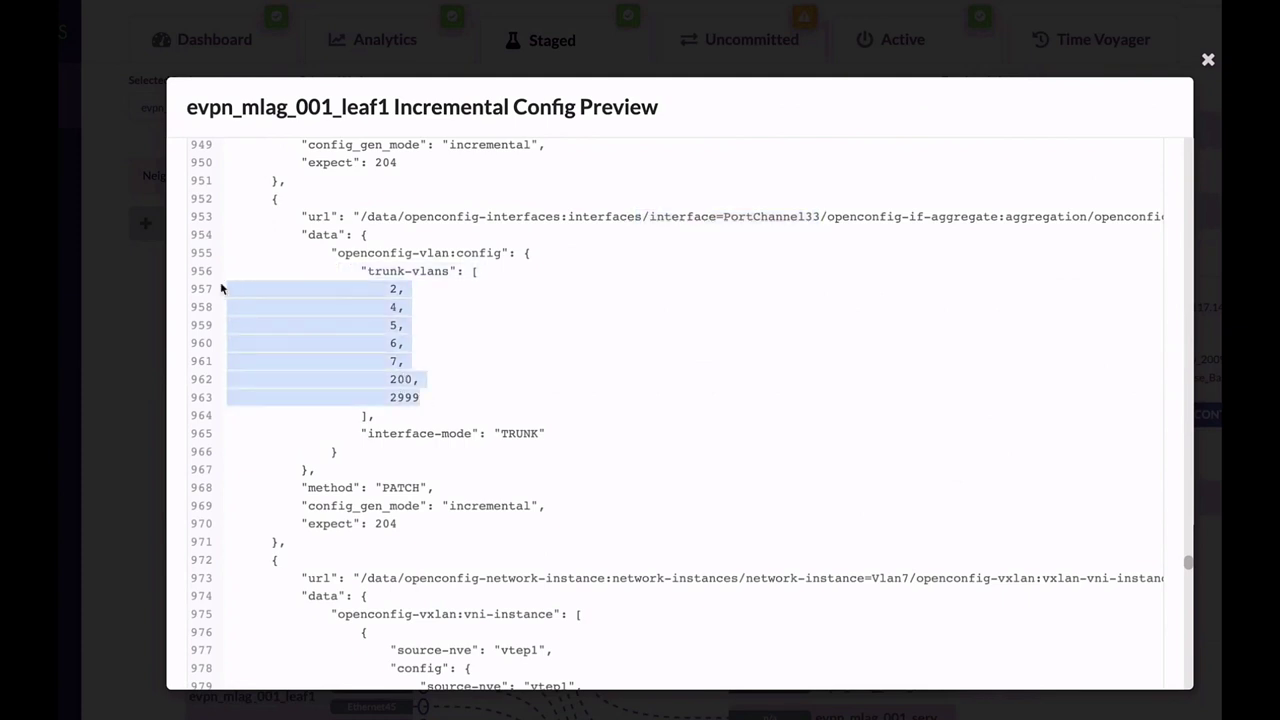
left_click(534, 405)
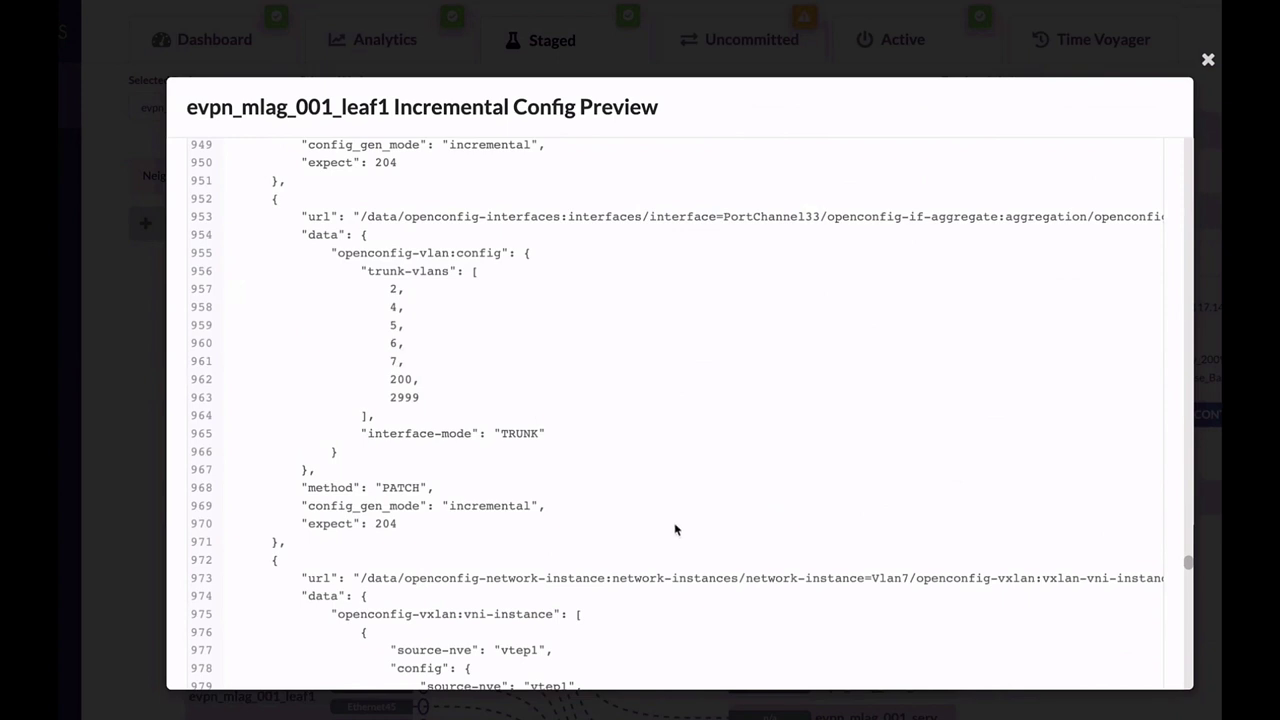
scroll(675, 529, "down", 4)
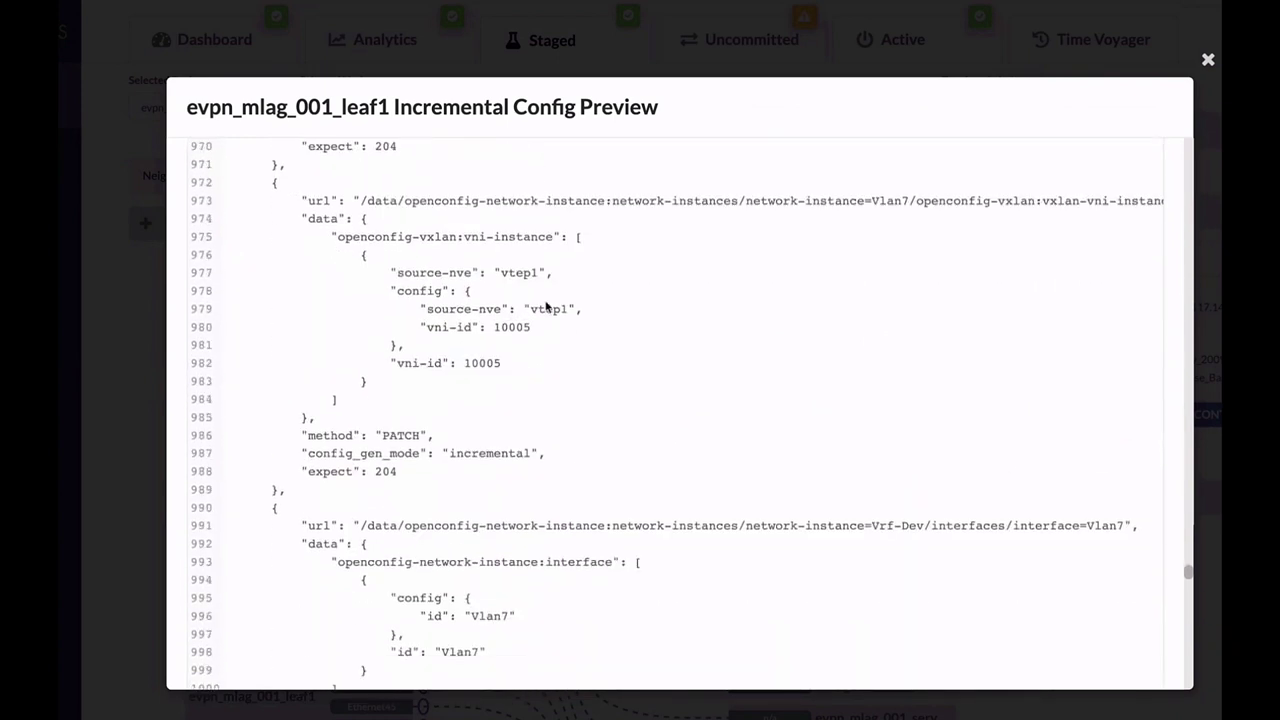
- Review the frr.conf routing section of leaf1's incremental preview, highlighting its filename line
scroll(570, 533, "down", 10)
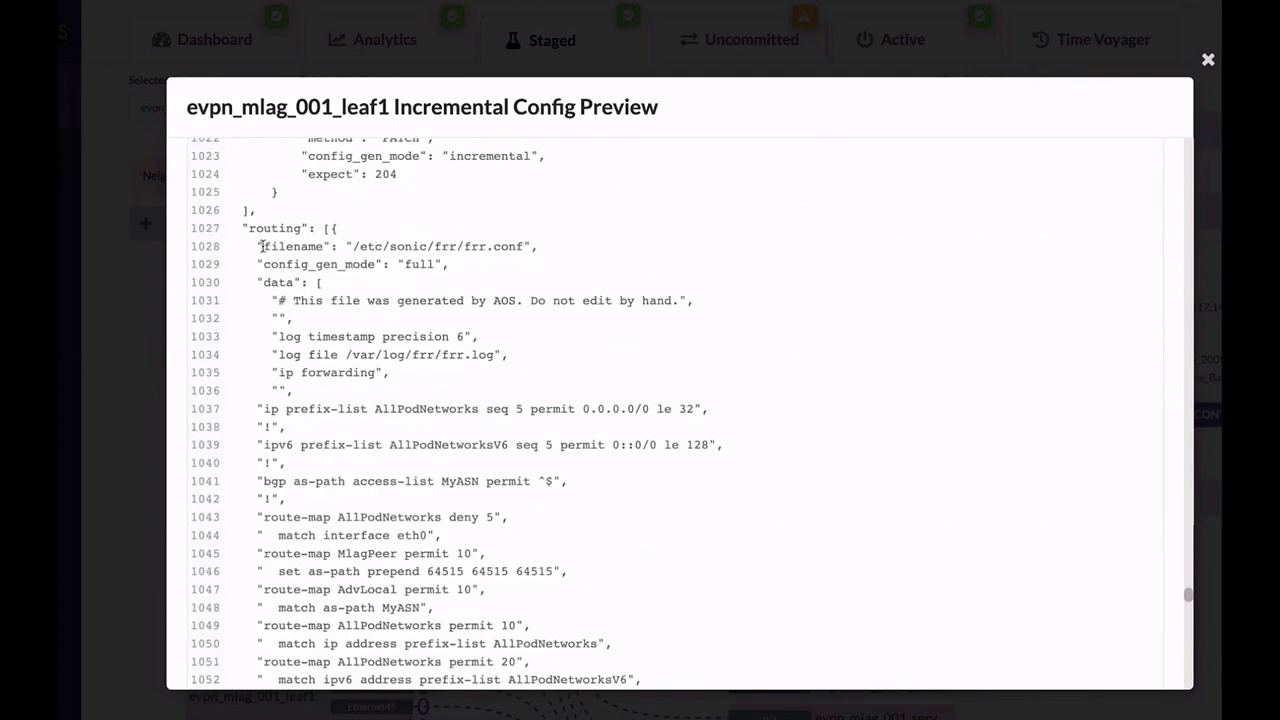
left_click_drag(263, 246, 546, 250)
left_click(572, 241)
scroll(559, 444, "down", 3)
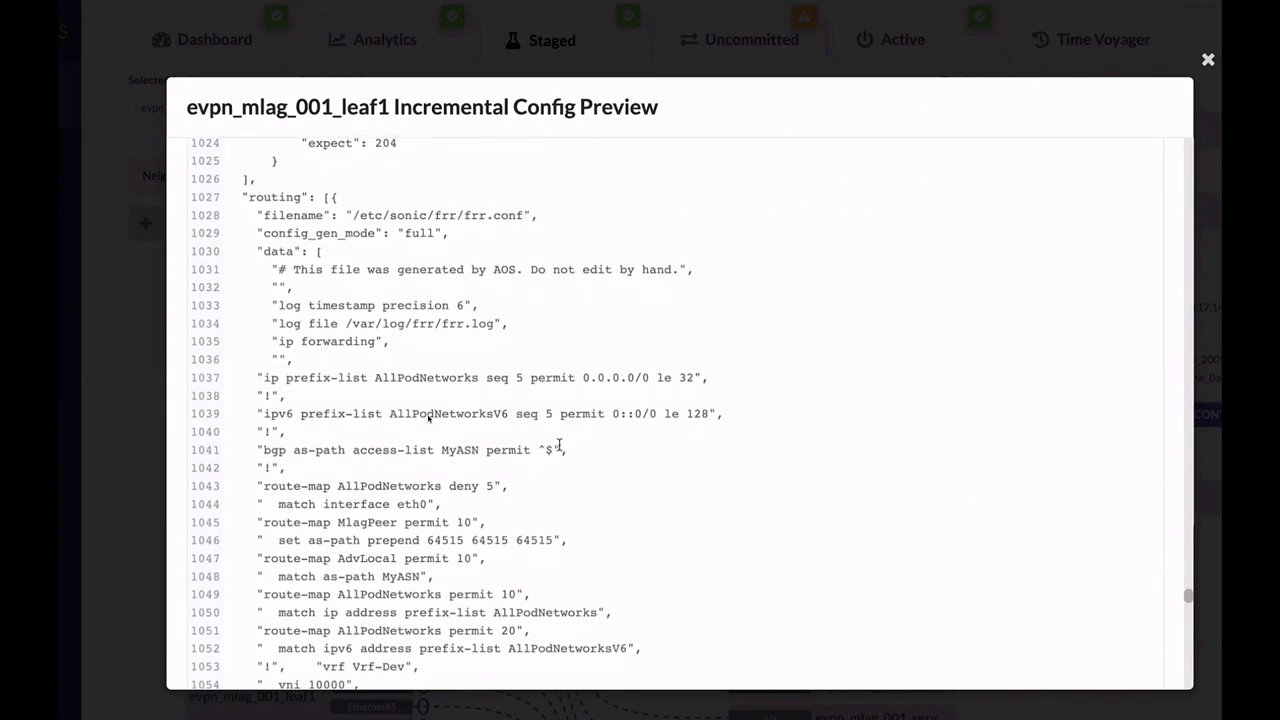
scroll(559, 444, "down", 2)
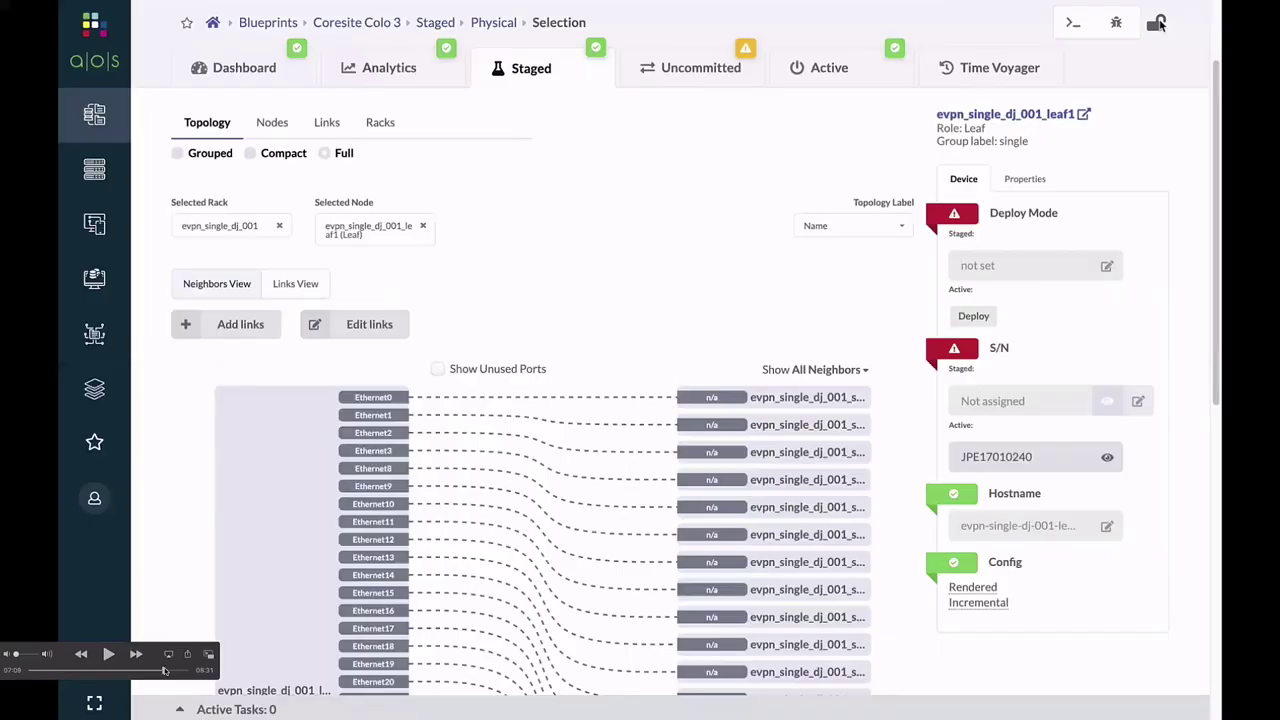
- Pause the demo video and rewind it a few seconds back to the Device details
key("space")
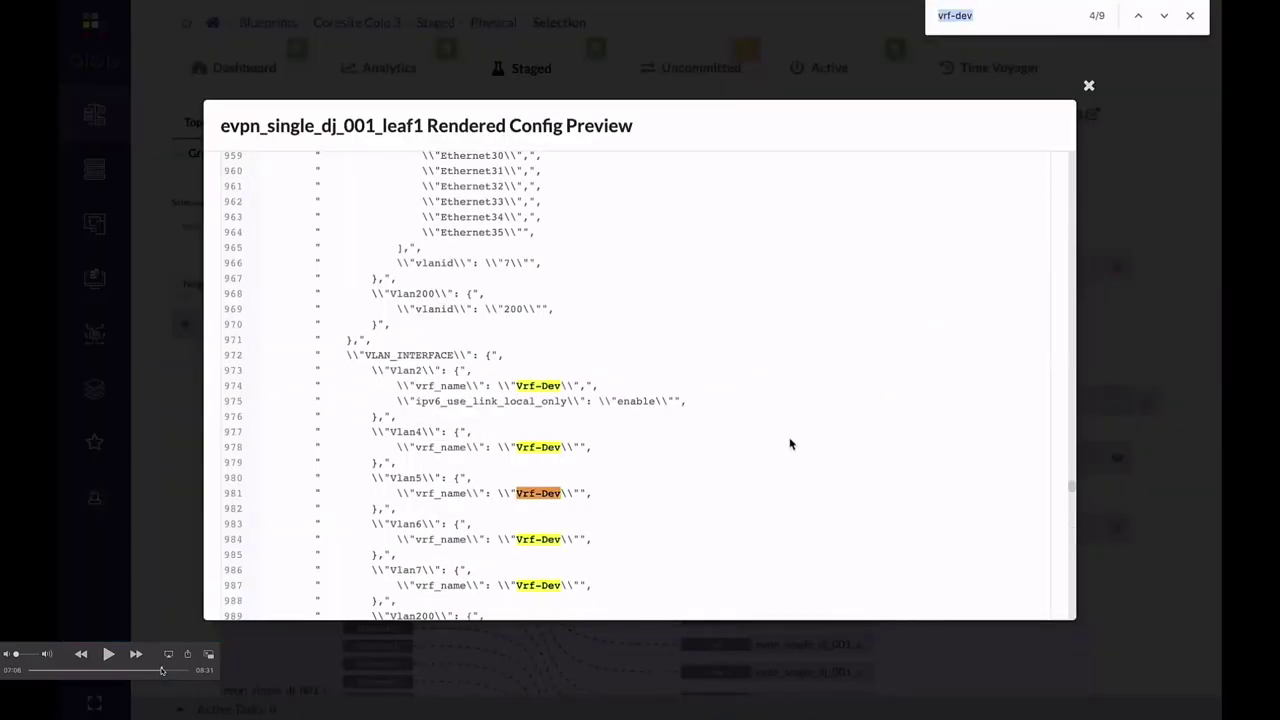
key("Left")
key("Left")
key("Left")
key("Left")
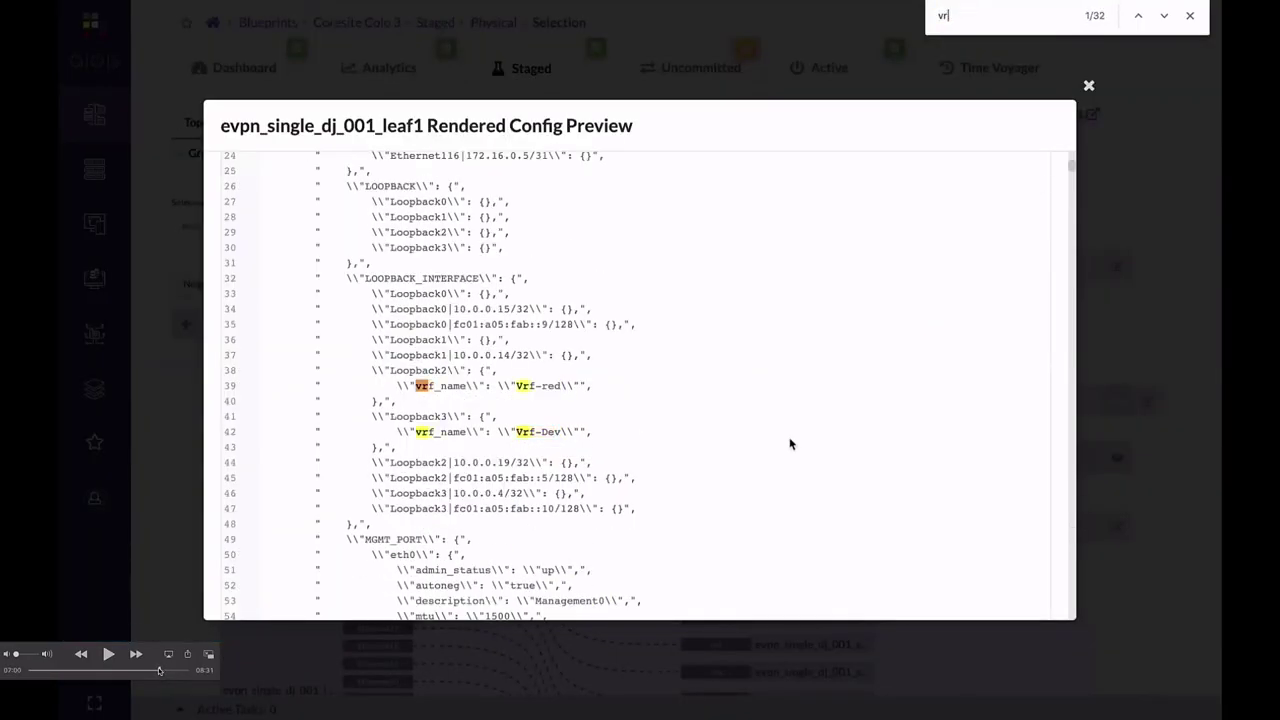
key("Left")
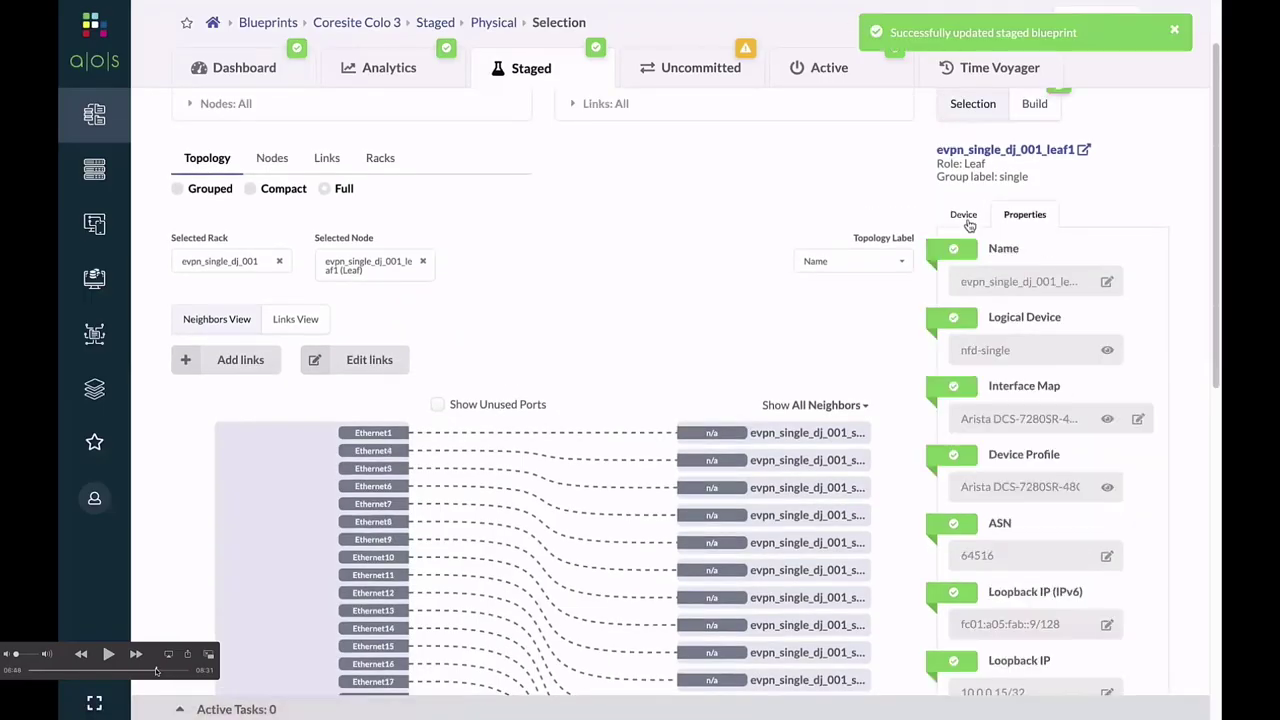
key("Left")
key("Left")
key("Left")
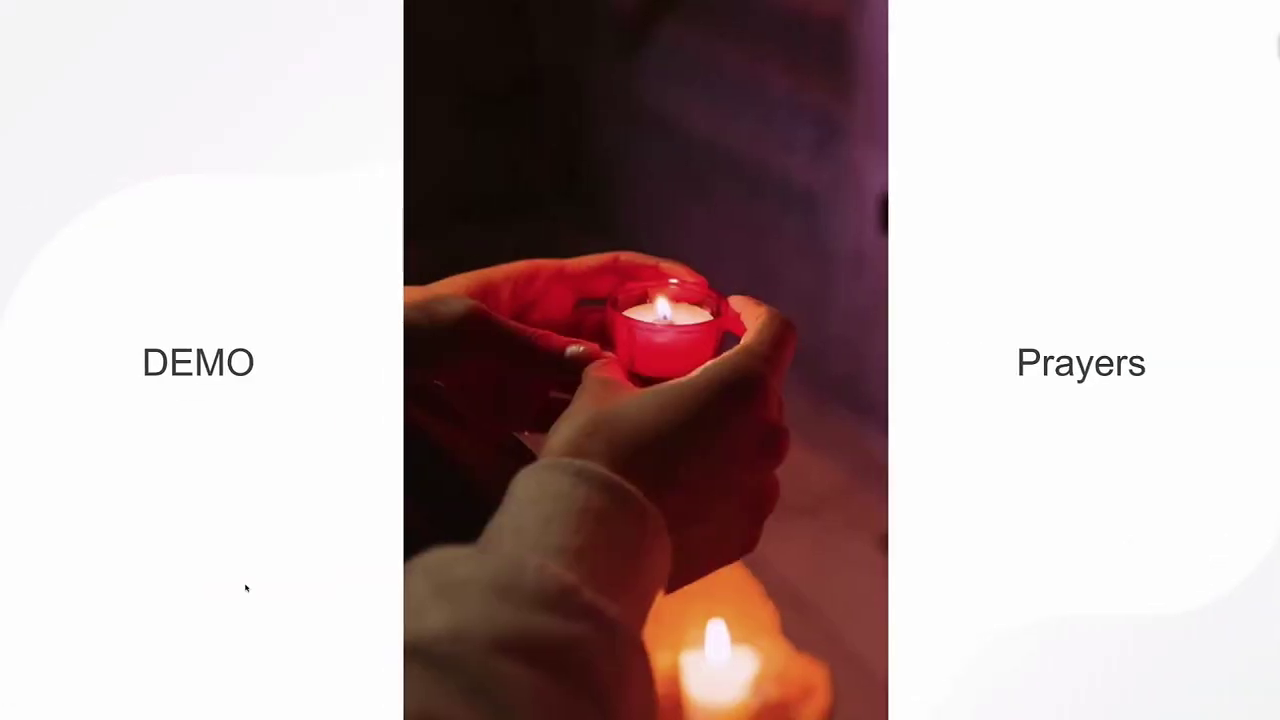
- Advance the presentation one slide to the Recap slide
key("Right")
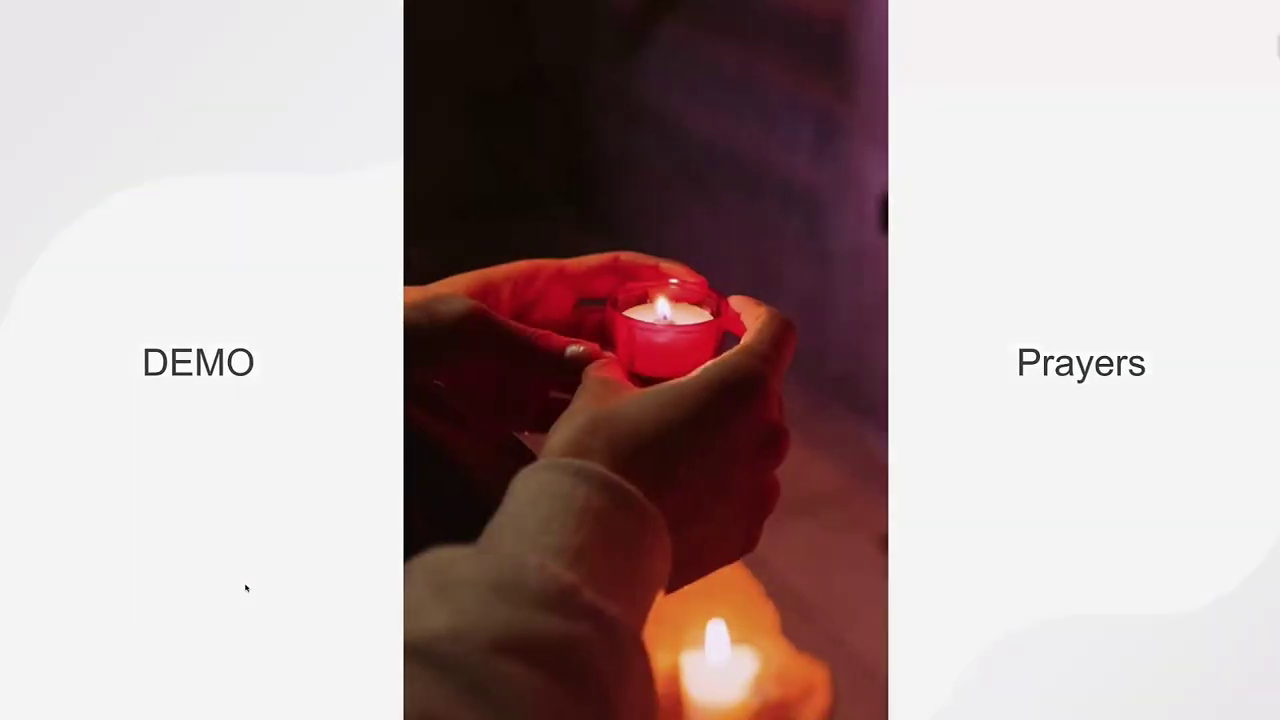